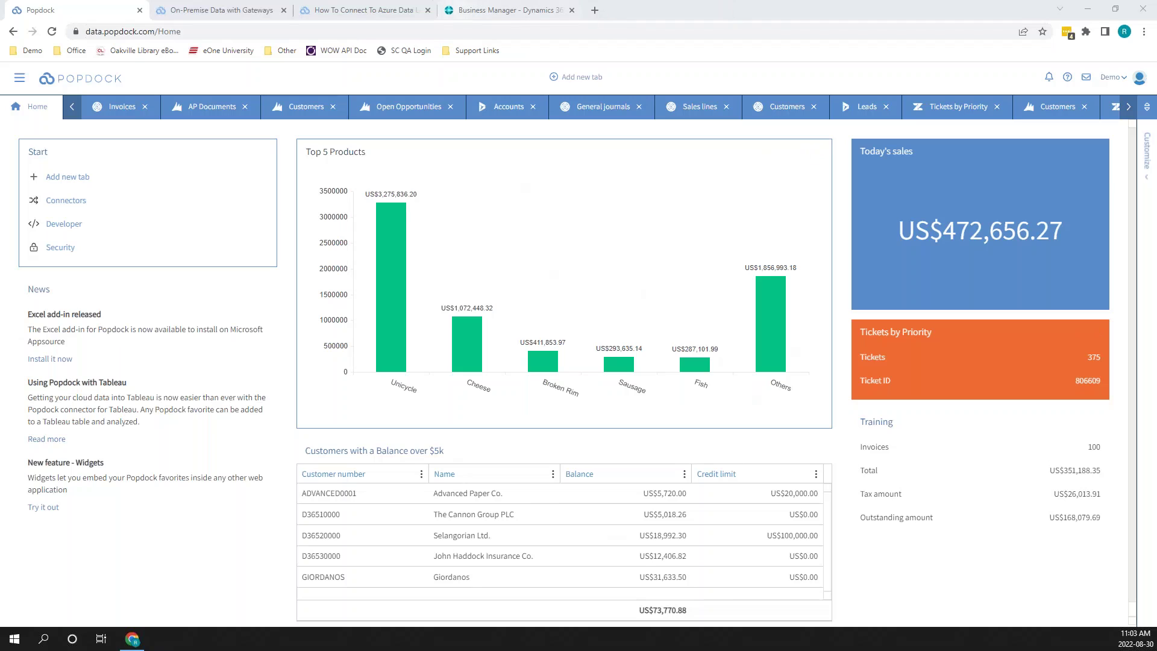
Review the On-Premise Data with Gateways page down to the gateway downloads and setup instructions
click(247, 15)
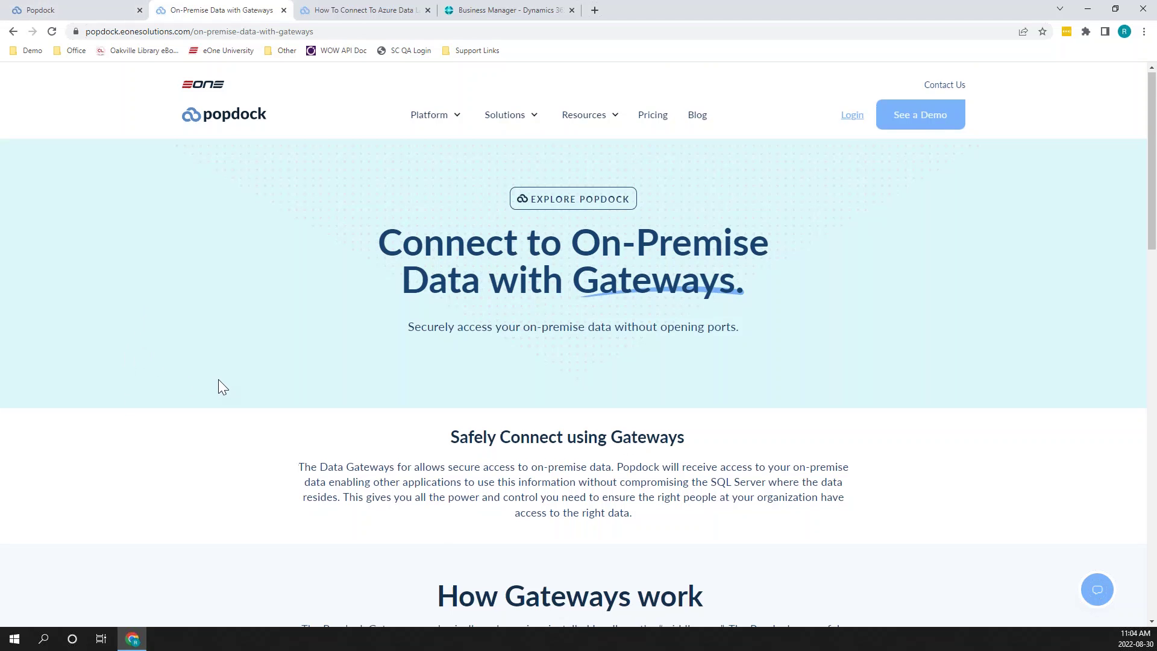
scroll(219, 381, down, 1)
scroll(219, 380, up, 1)
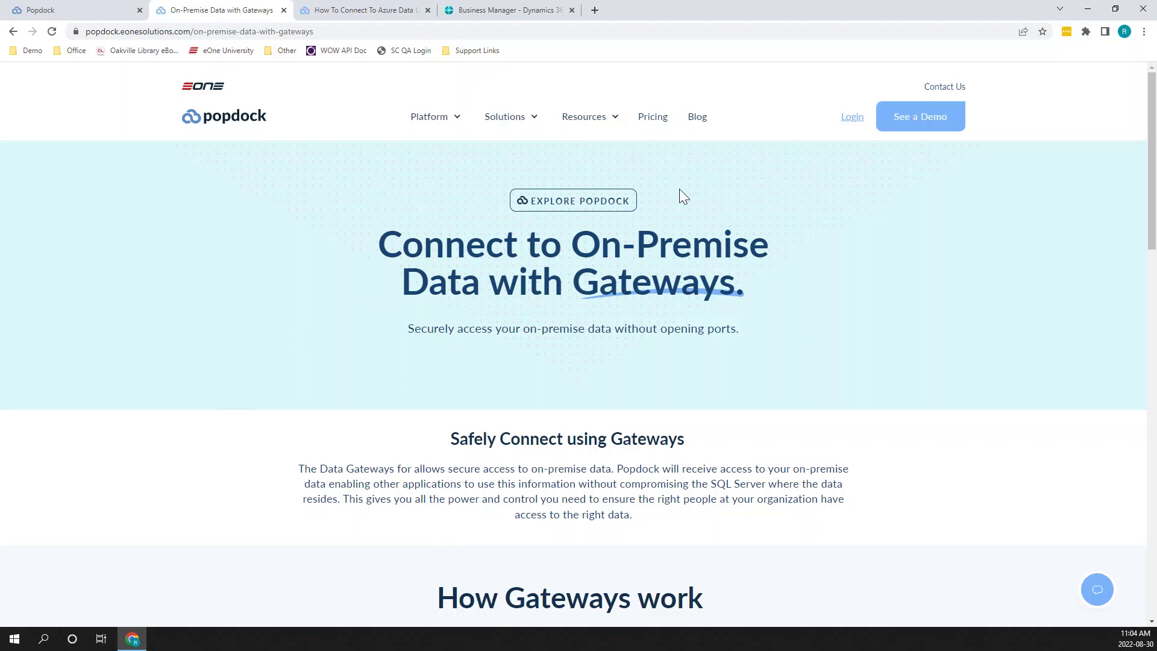
scroll(520, 439, down, 9)
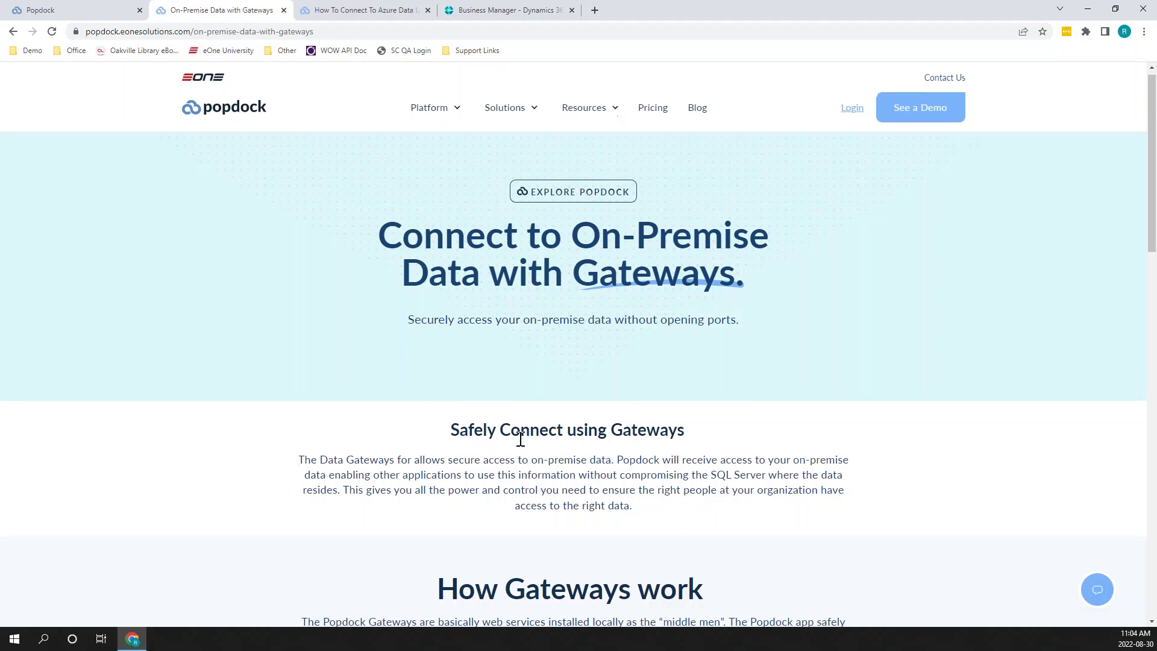
scroll(520, 439, down, 6)
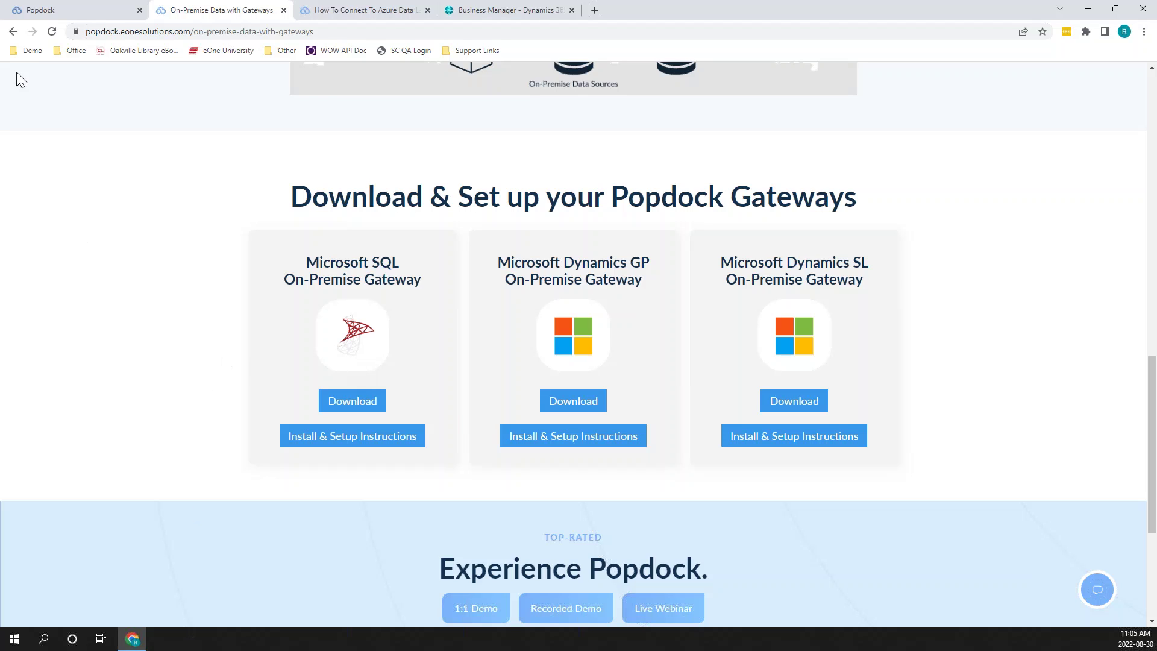
Return to Popdock and open the form for adding a Dynamics GP connector
click(63, 14)
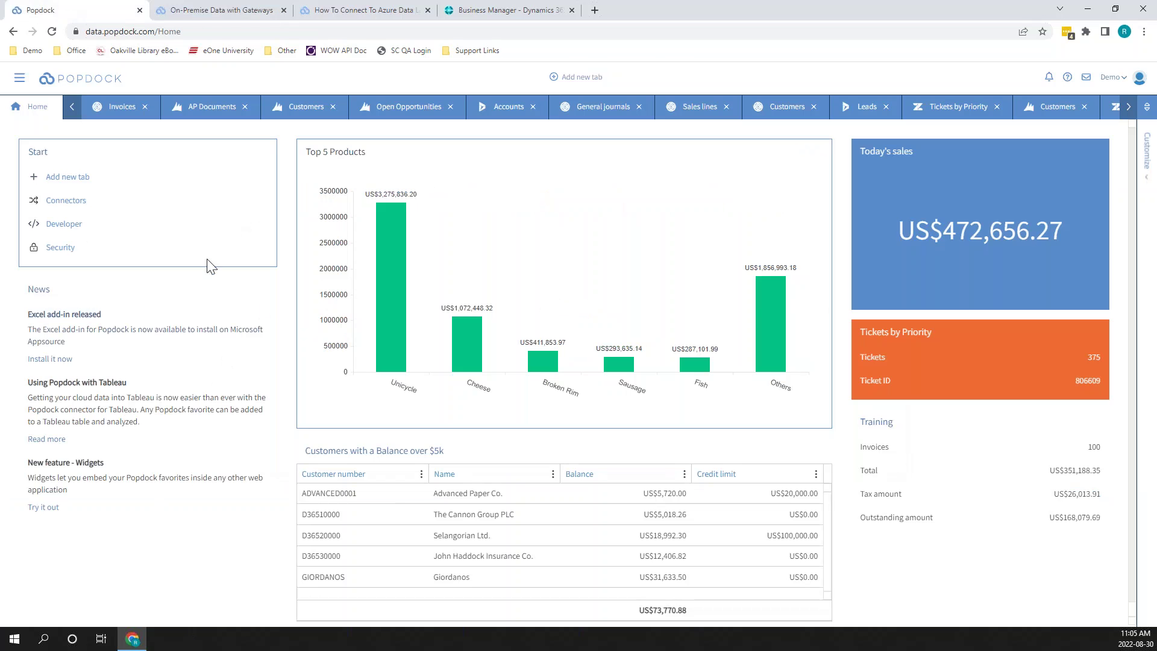
click(20, 83)
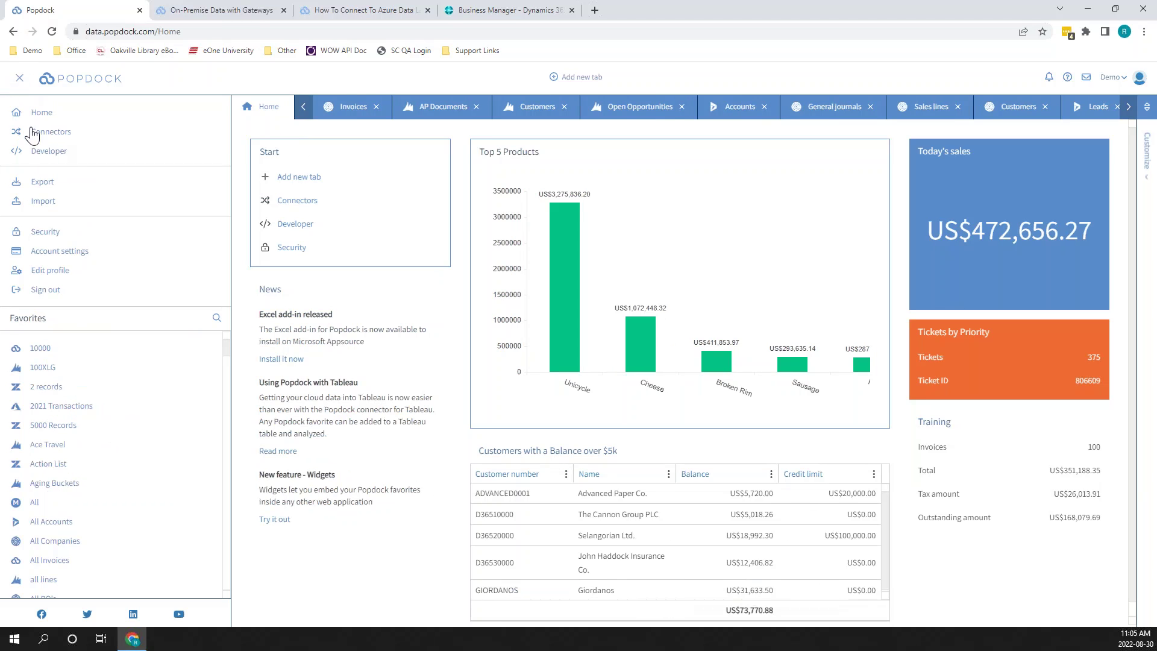
click(19, 78)
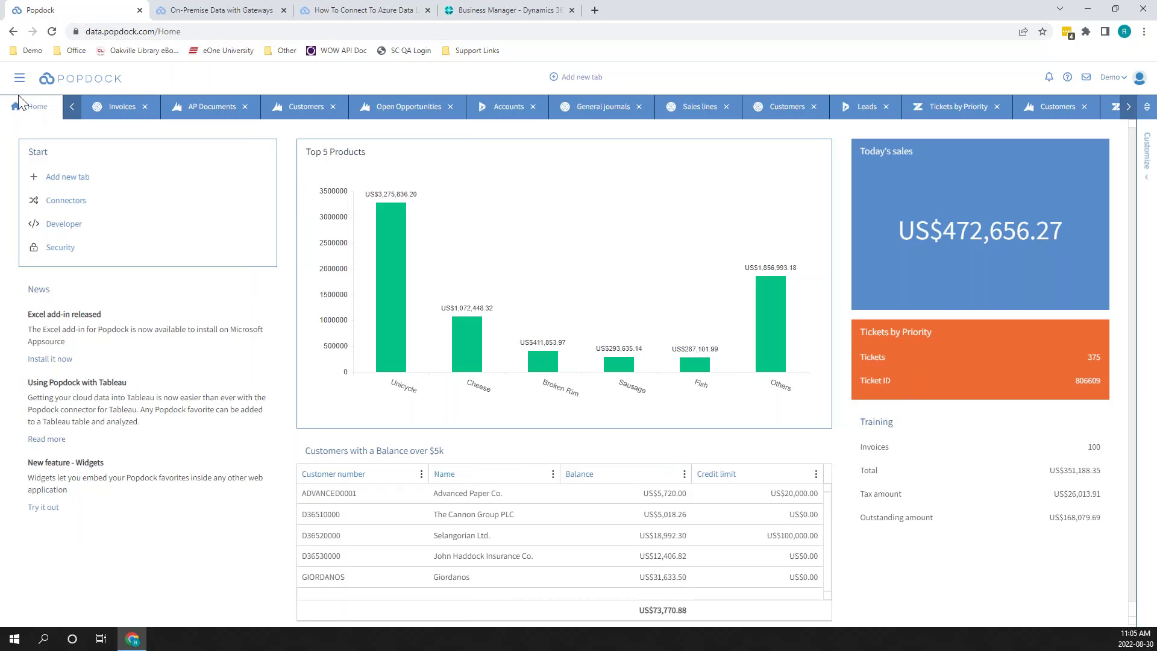
click(20, 85)
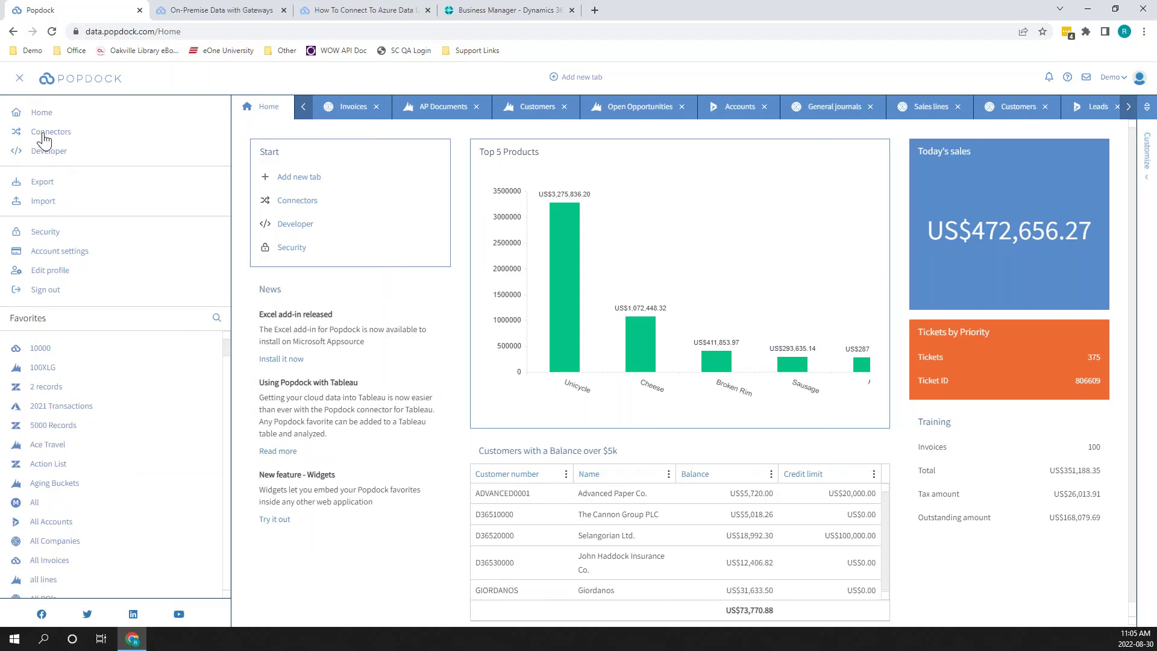
click(44, 135)
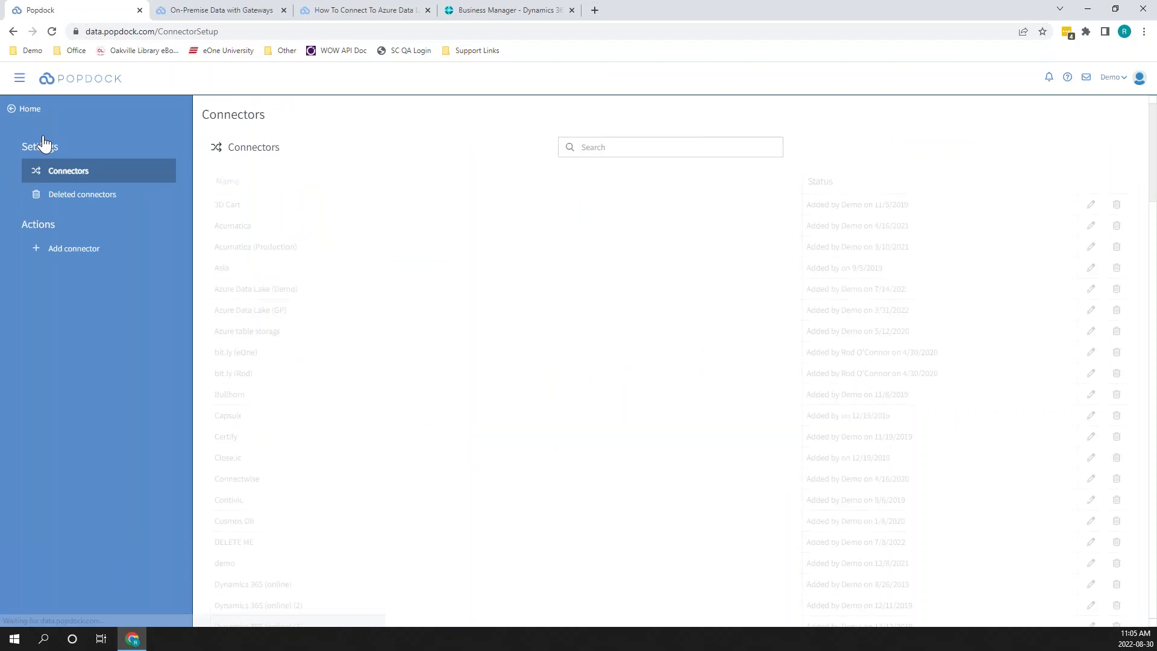
click(65, 256)
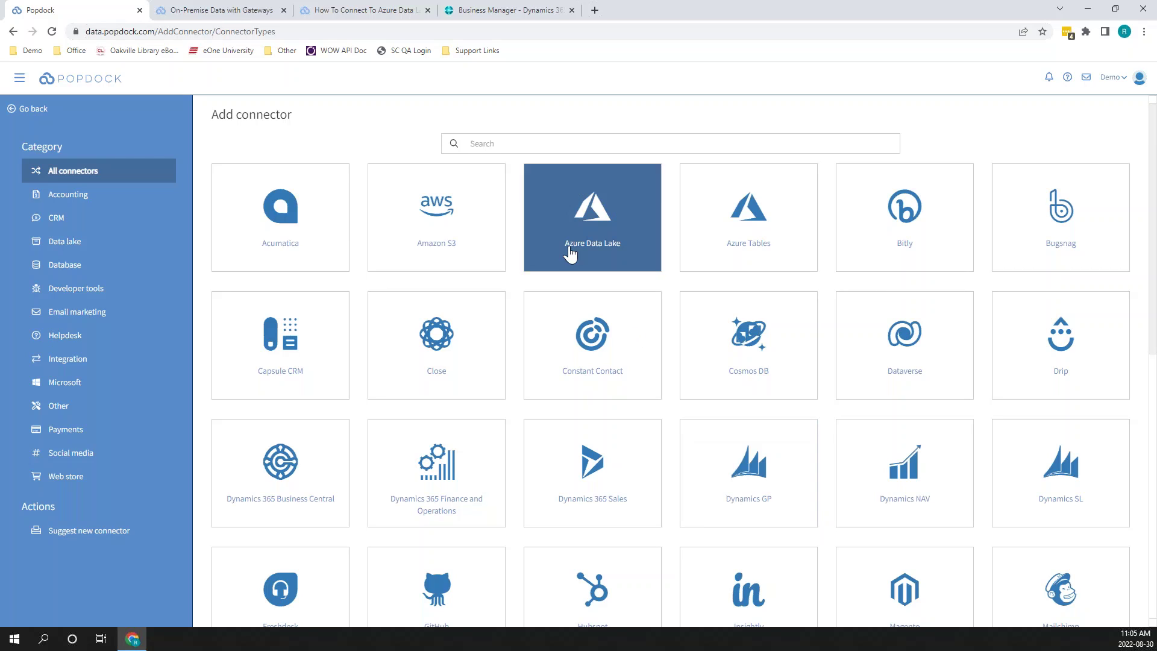
click(732, 434)
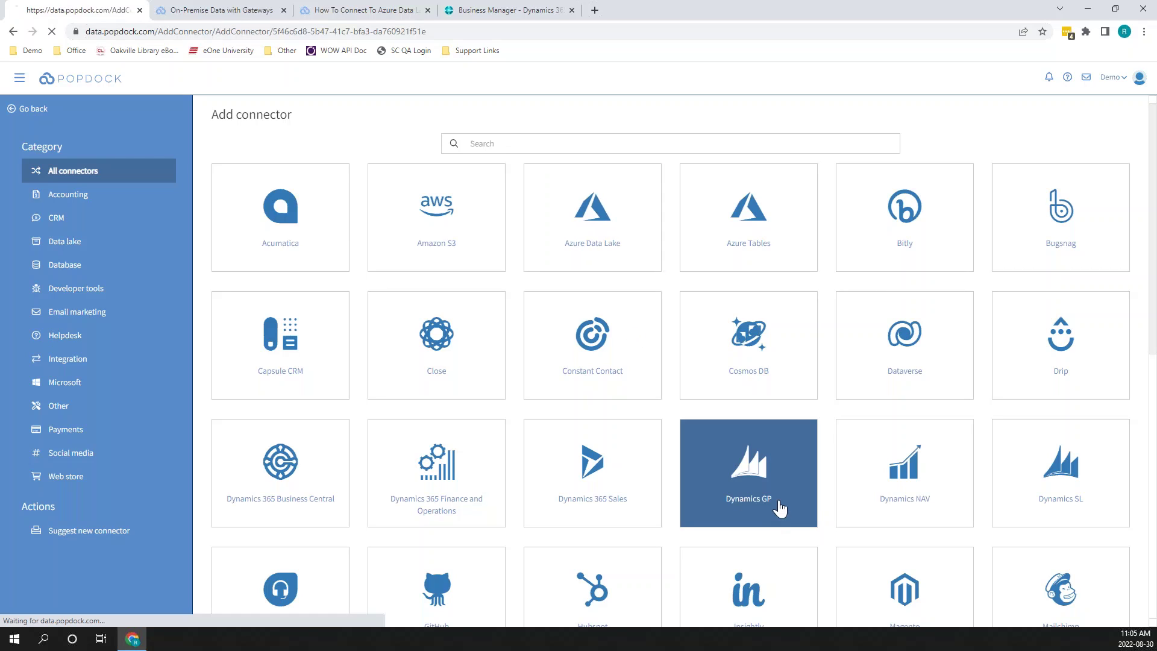
Examine the connection types offered for the Dynamics GP connector and return to the connectors list without adding it
click(282, 175)
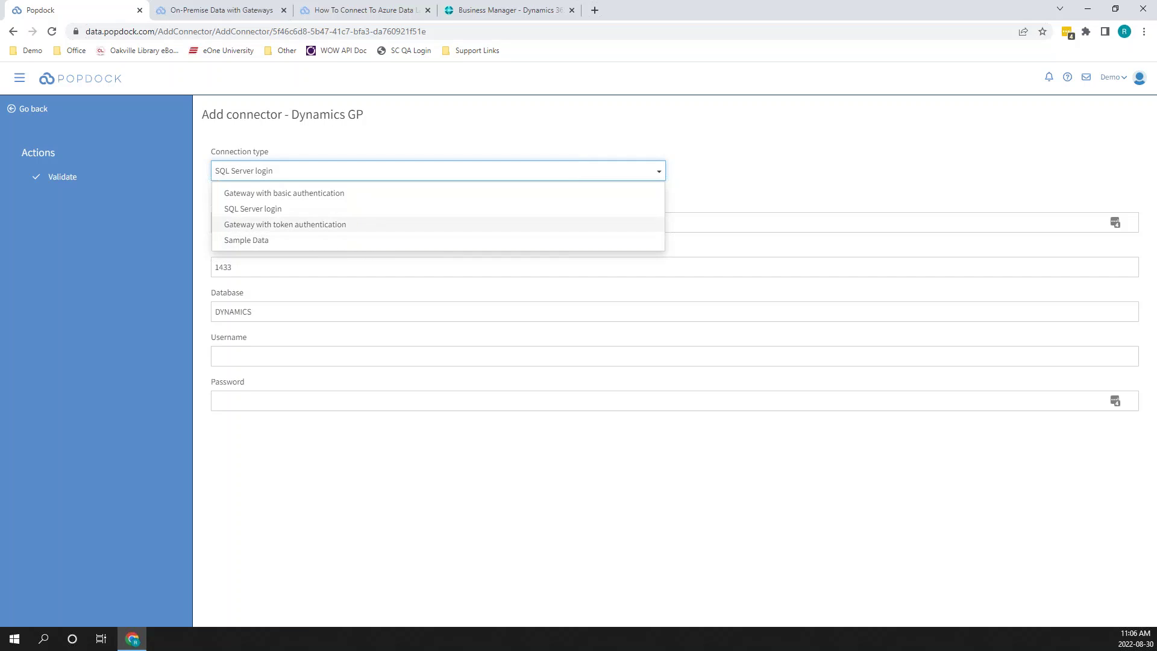
click(738, 187)
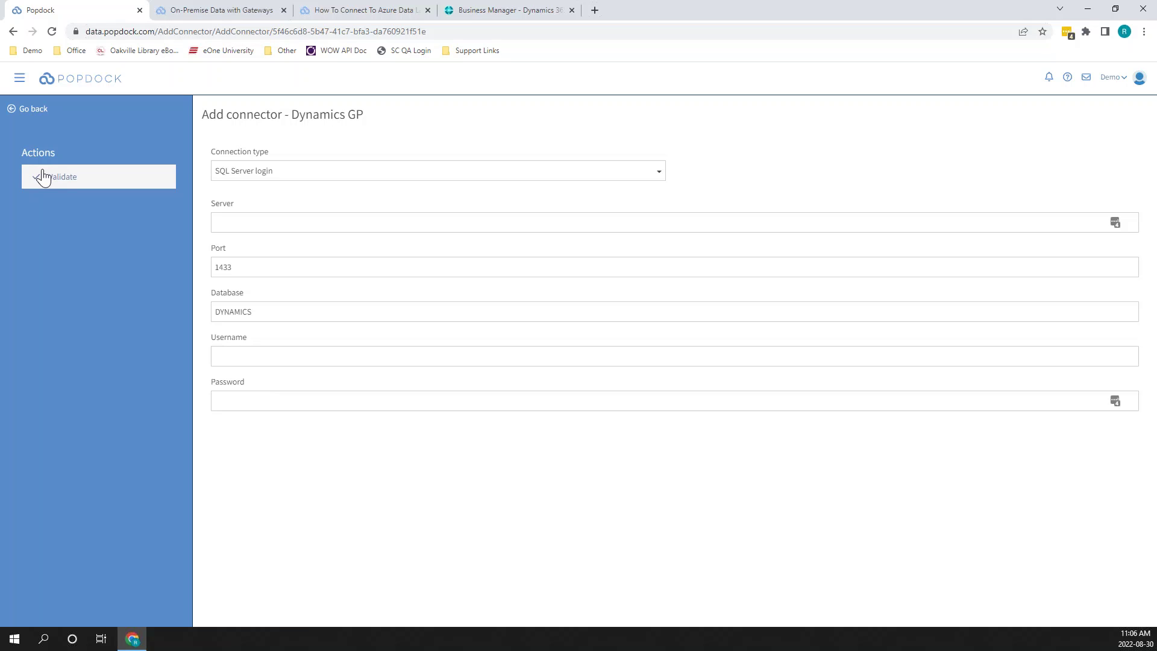
click(29, 109)
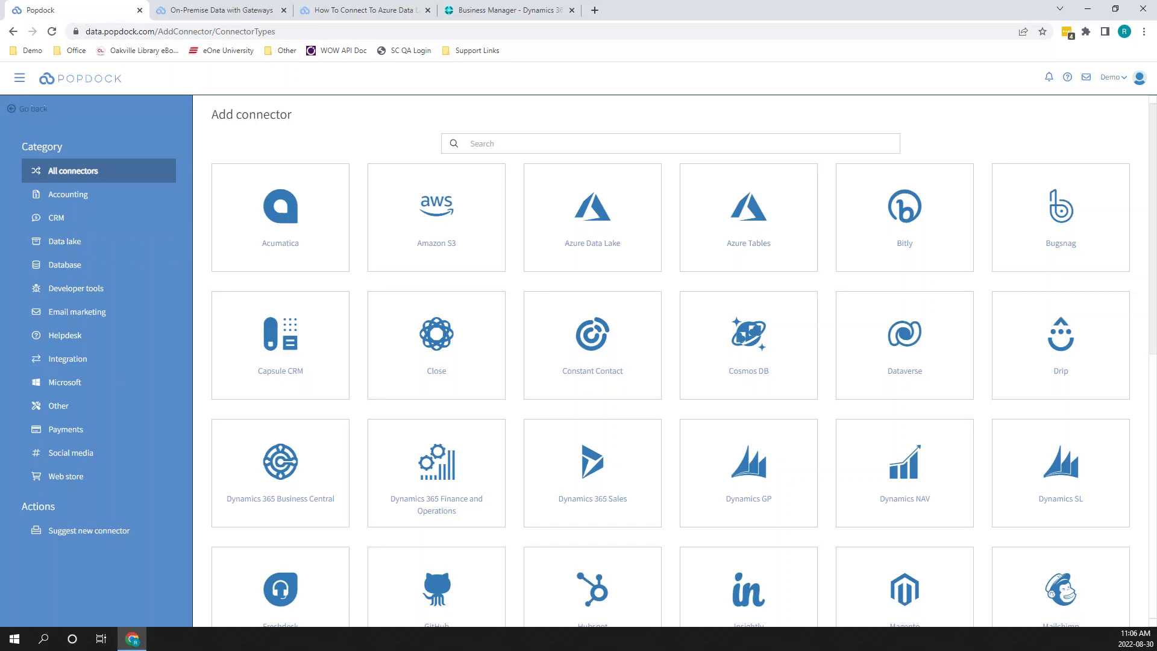
click(29, 110)
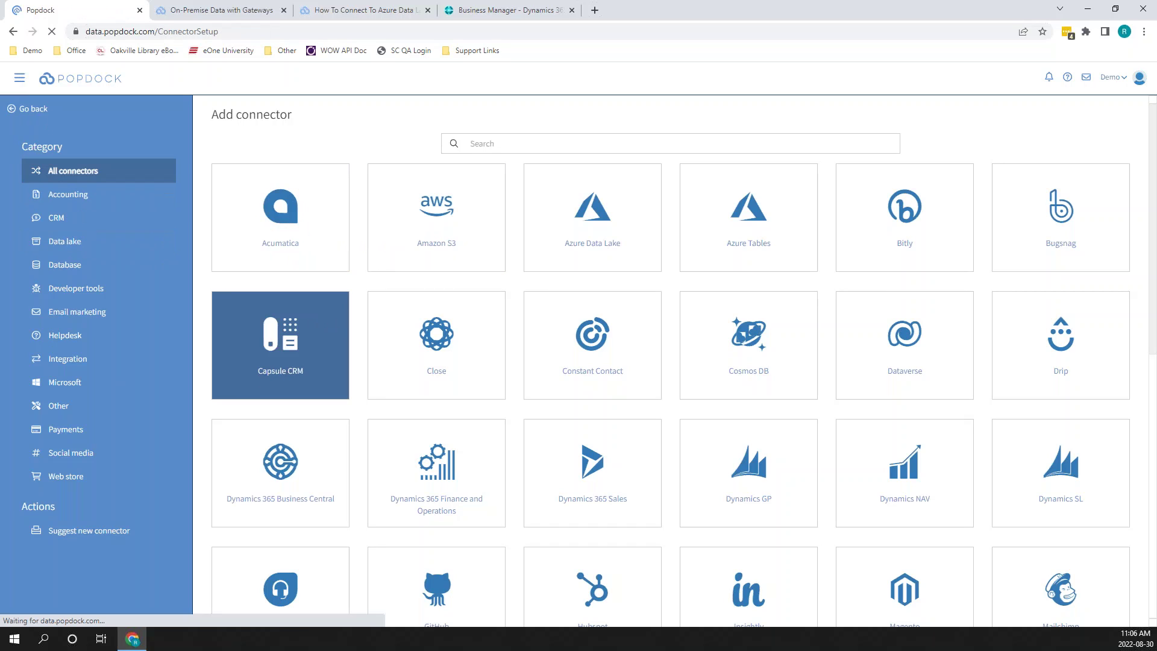
Open the existing Dynamics GP - Smart Trek connector for editing and show its lists
scroll(468, 392, down, 6)
scroll(470, 395, down, 2)
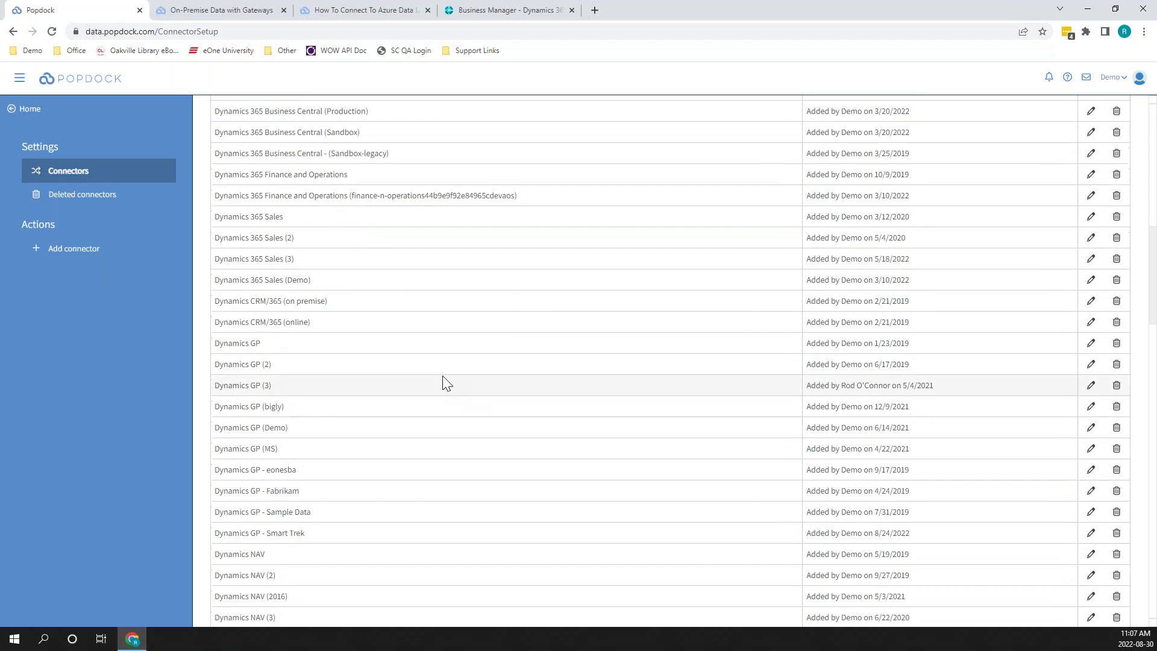
scroll(446, 384, down, 2)
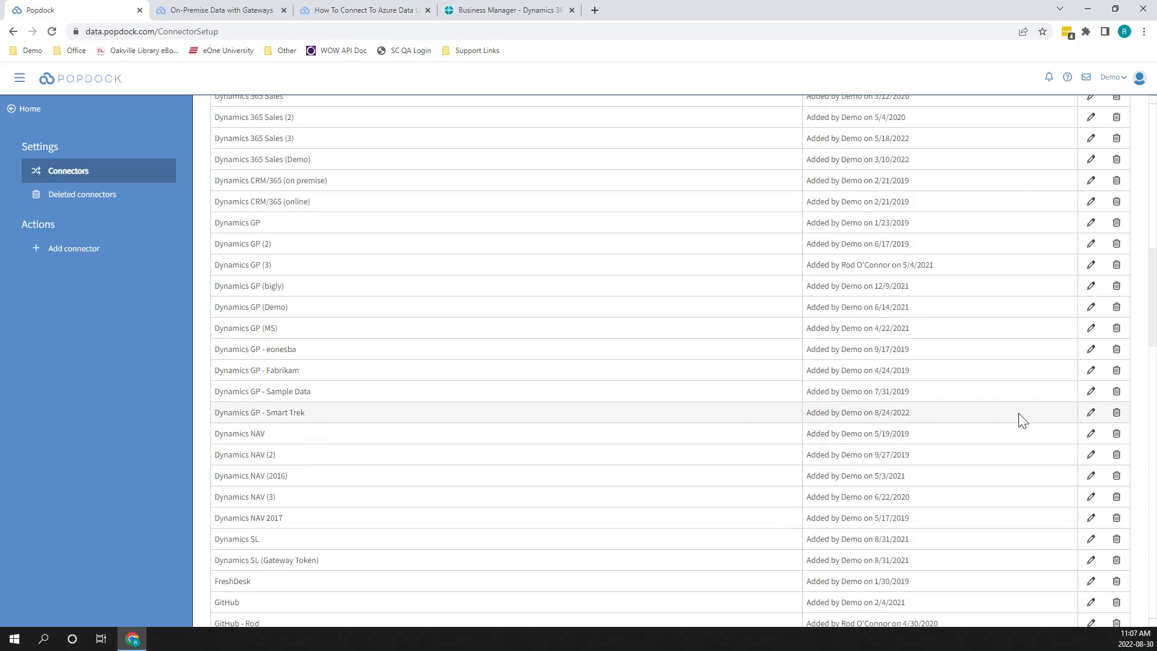
click(1091, 414)
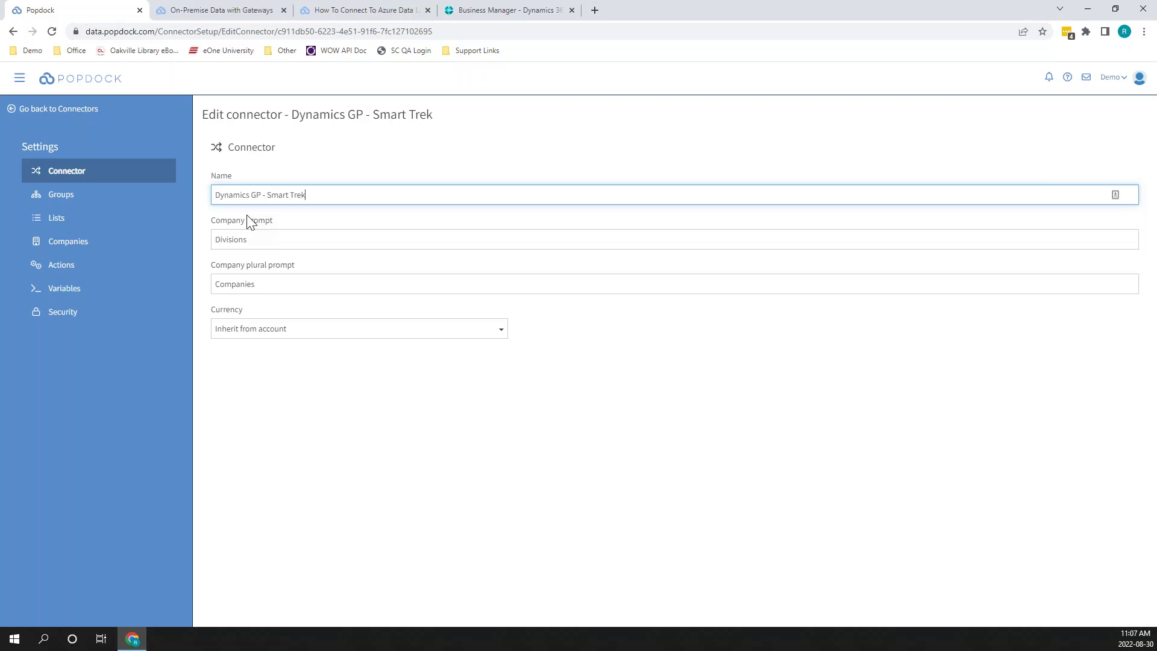
click(72, 223)
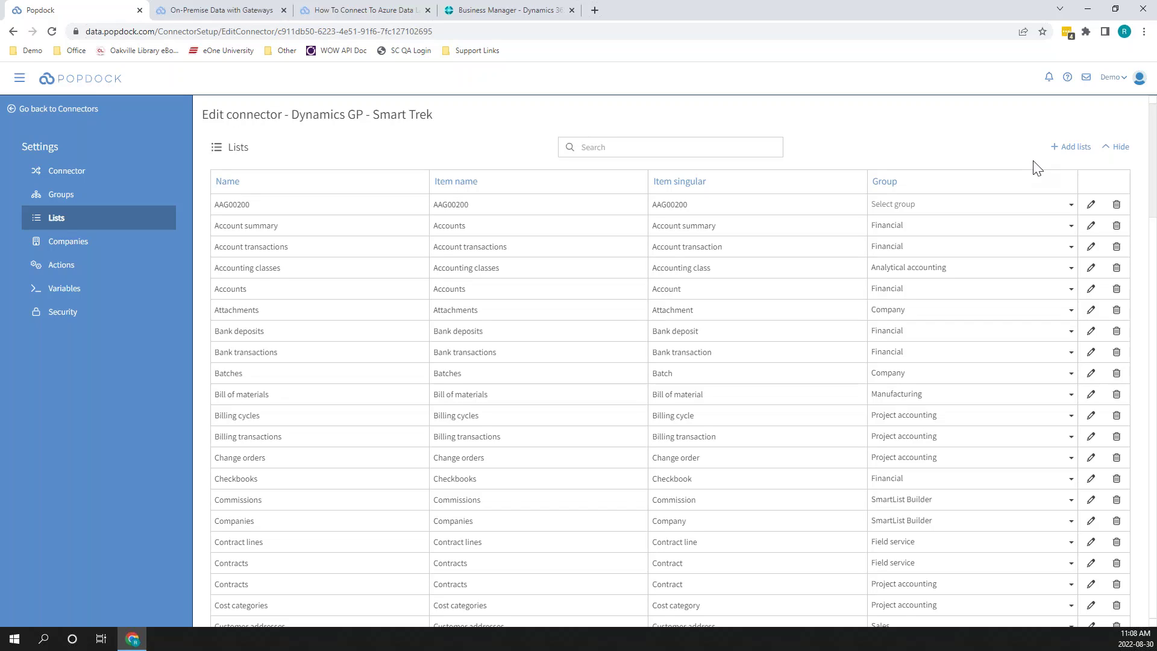
Start adding lists to the connector and select Applicants from the Human resources group
click(1068, 154)
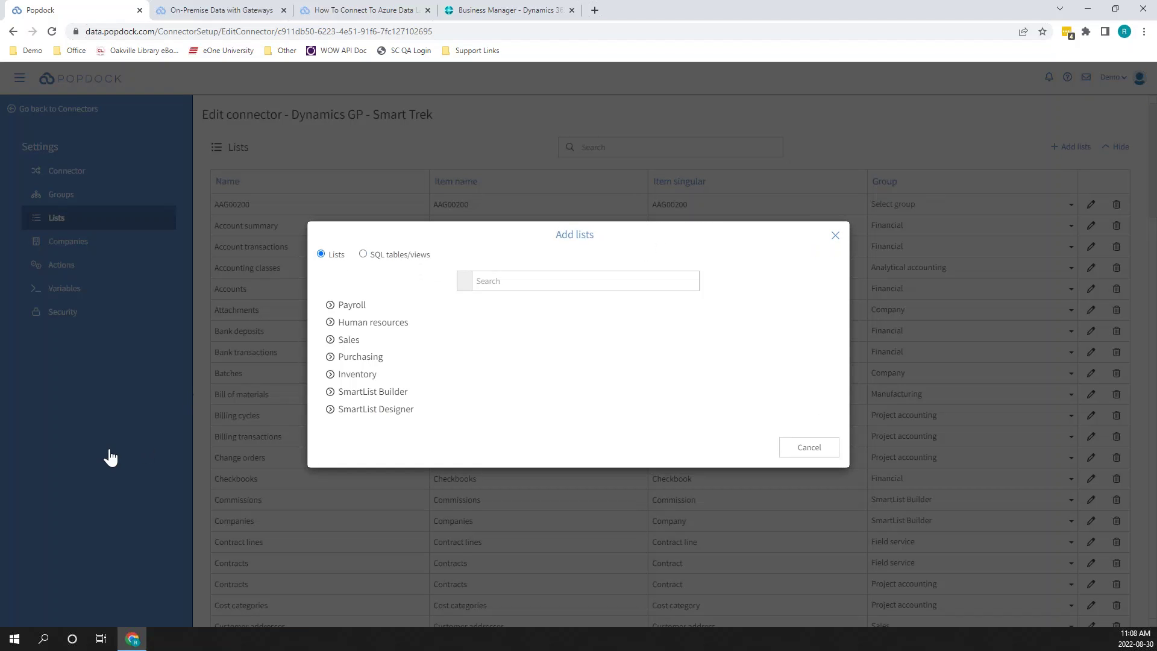
click(331, 323)
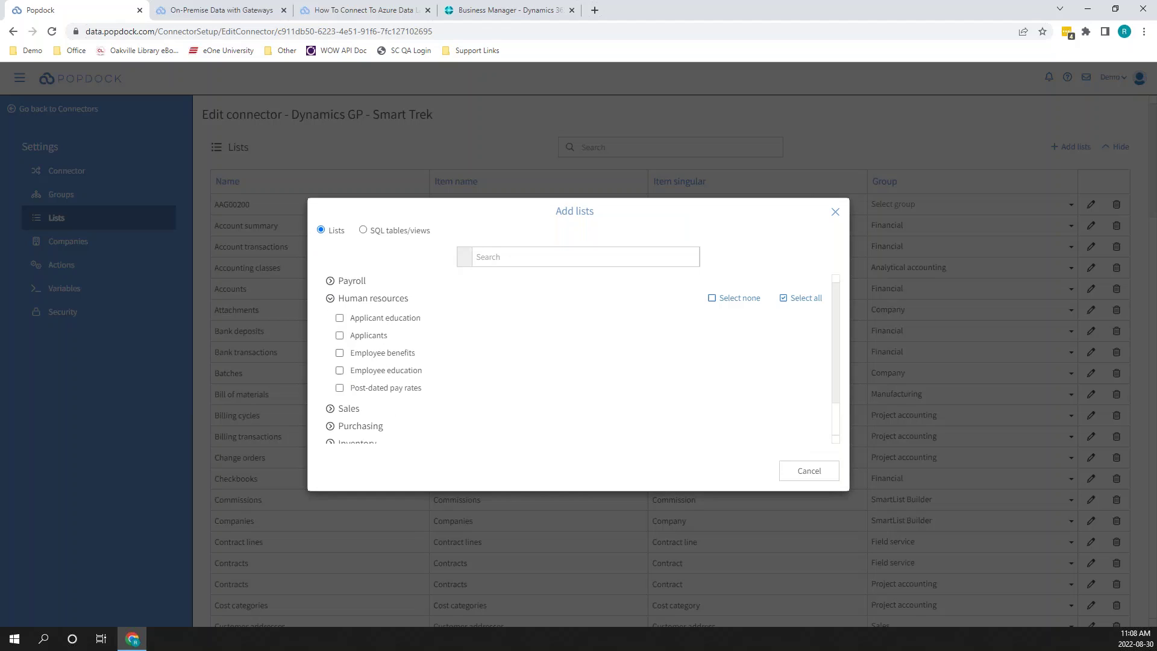
click(340, 339)
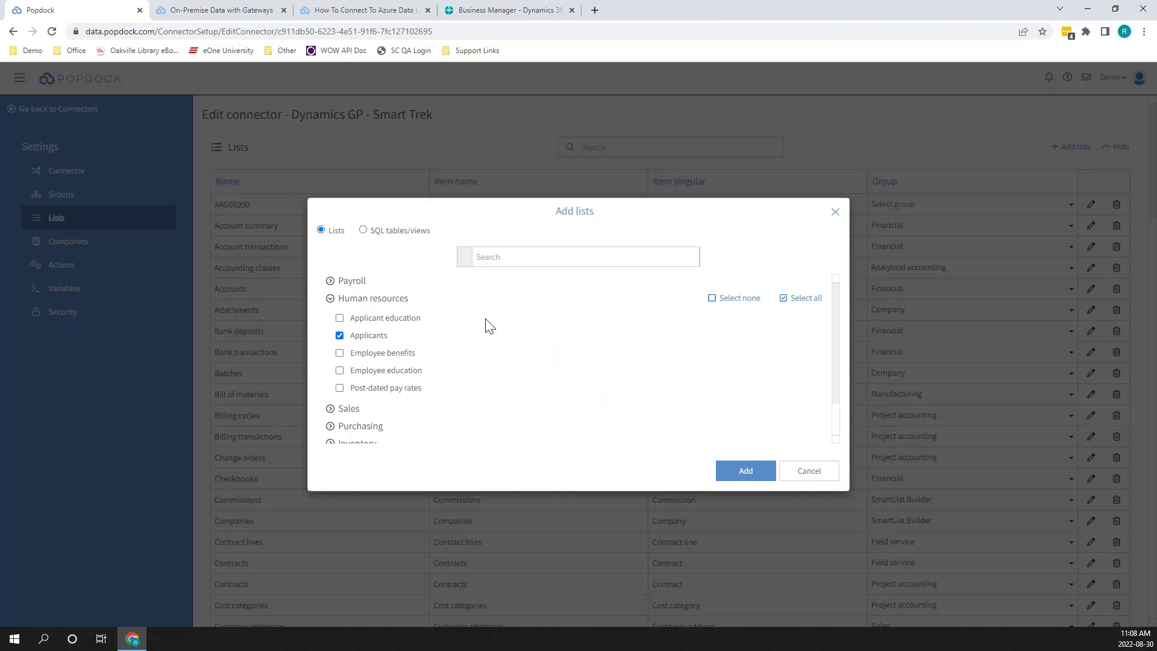
Choose the AADistributionQueries SQL table/view from Fabrikam, Inc., set it to display for all companies, and cancel adding lists
click(363, 233)
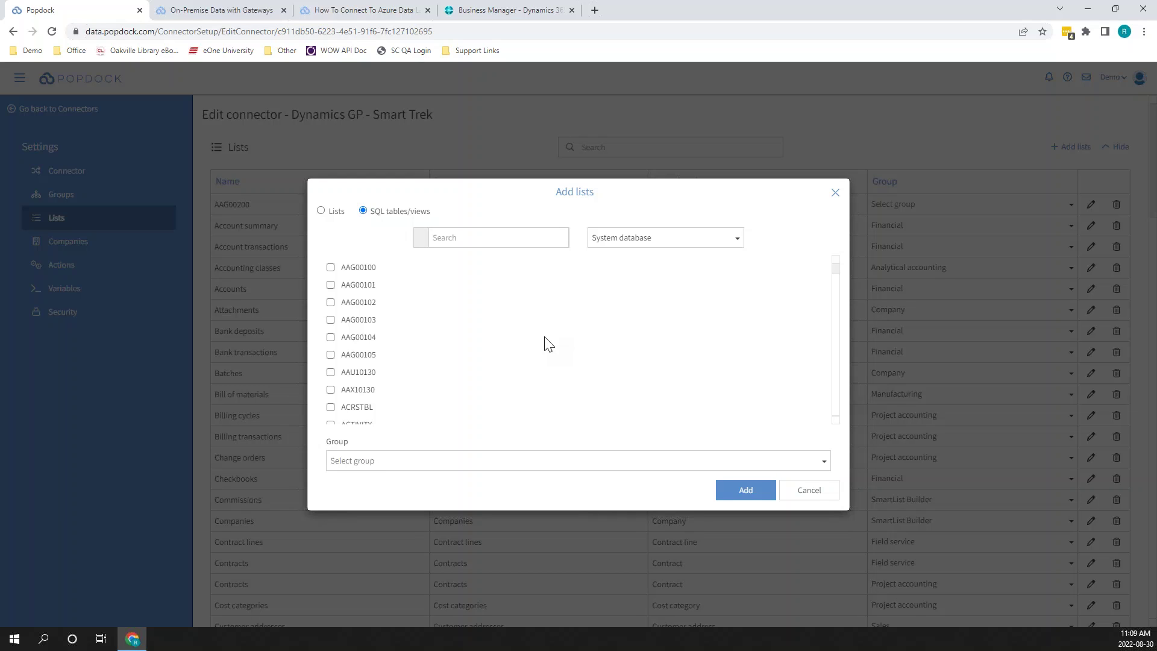
click(632, 244)
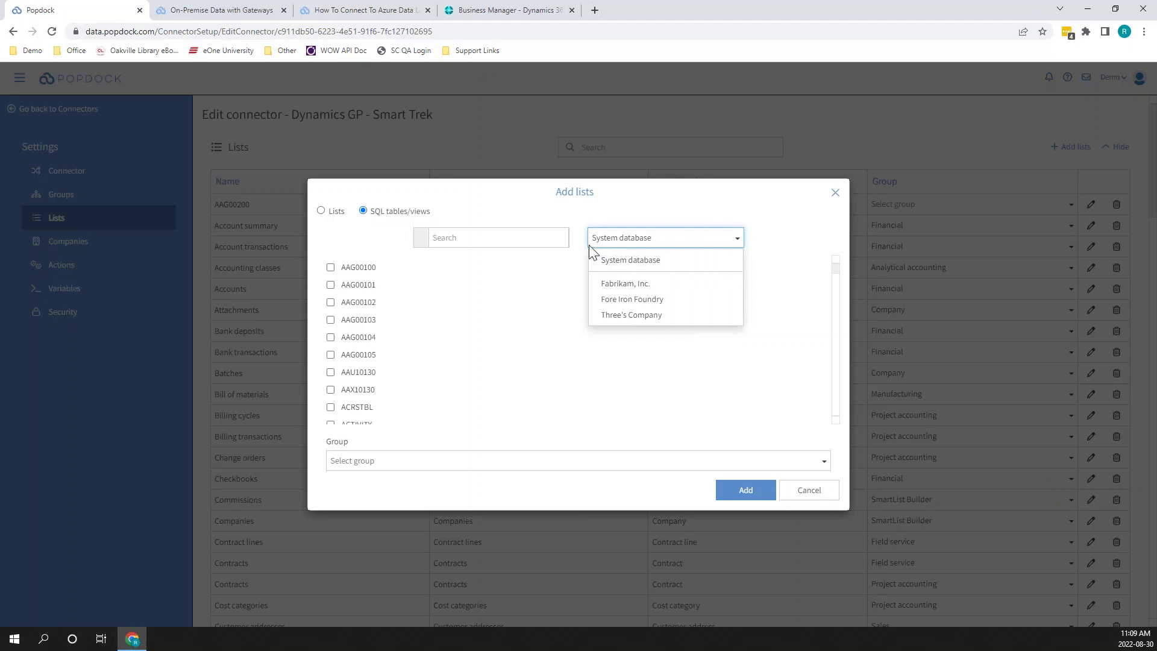
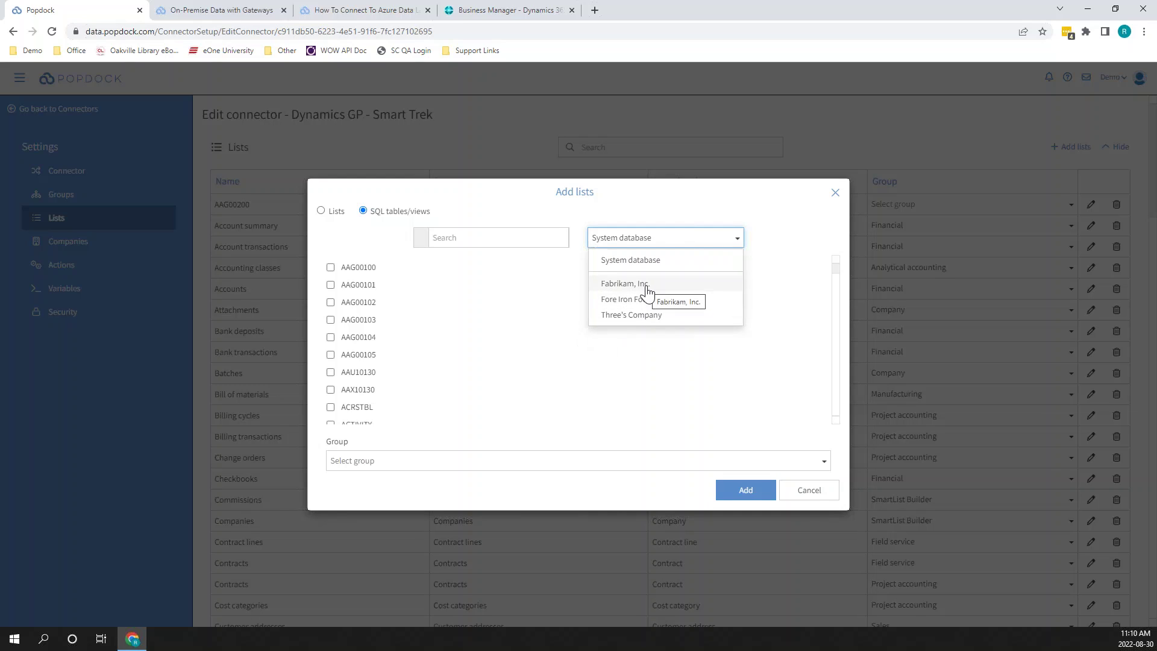
click(630, 286)
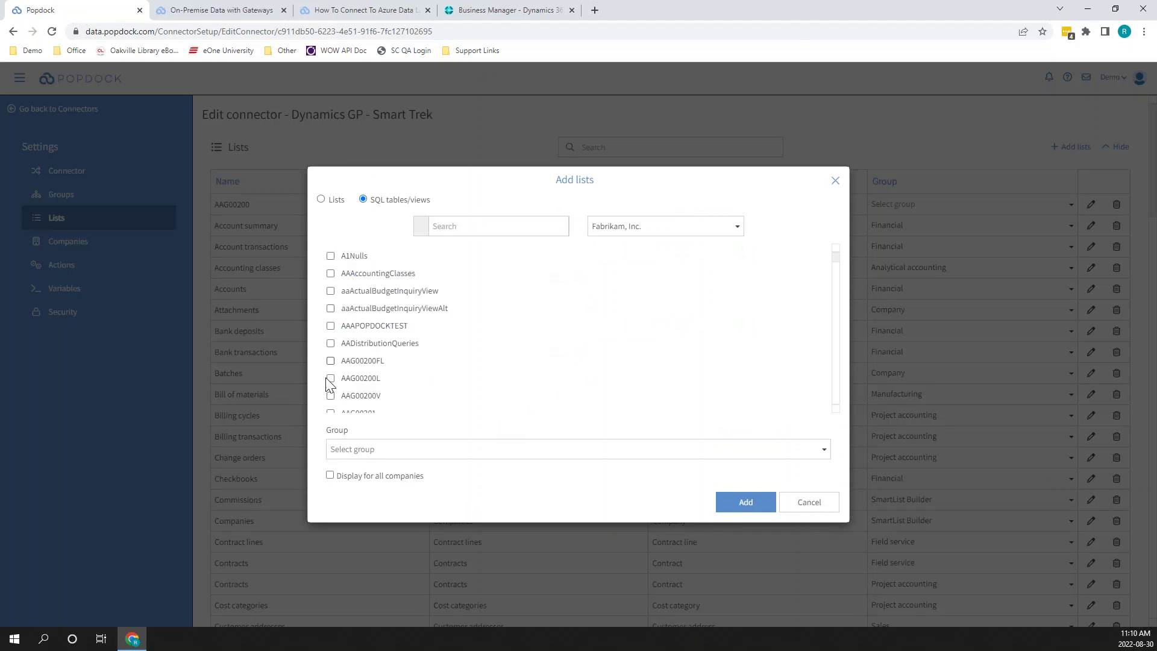
click(331, 344)
click(331, 476)
click(795, 510)
Open the connector's Extender list for editing and show its fields
scroll(377, 431, down, 4)
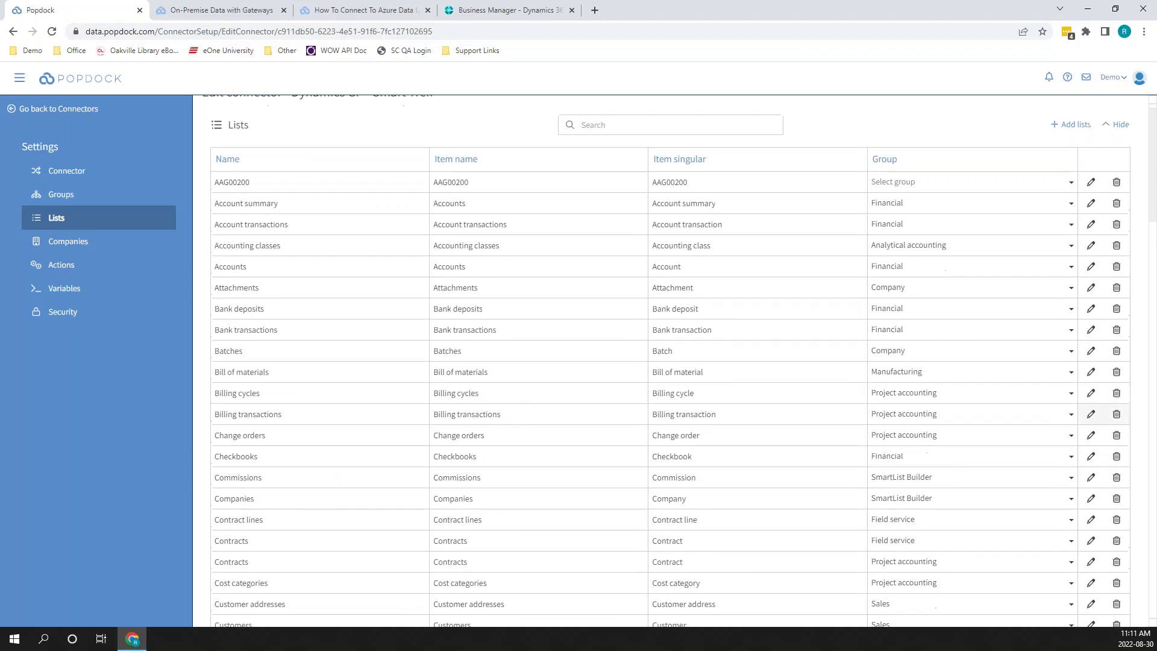
scroll(333, 479, down, 3)
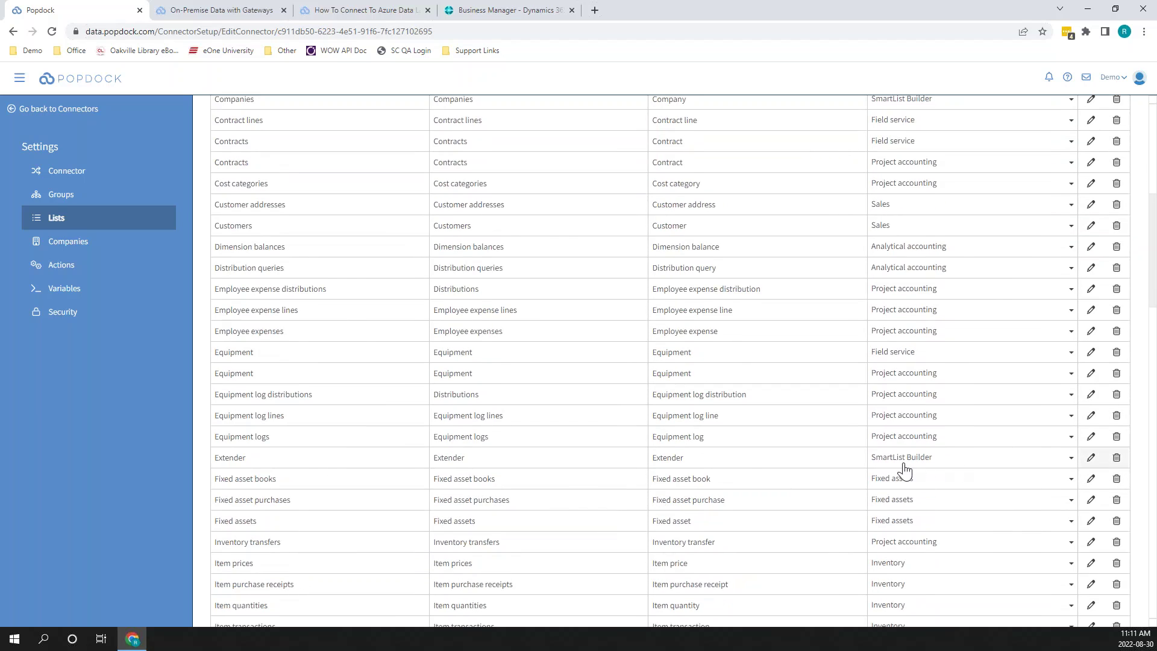
click(1091, 459)
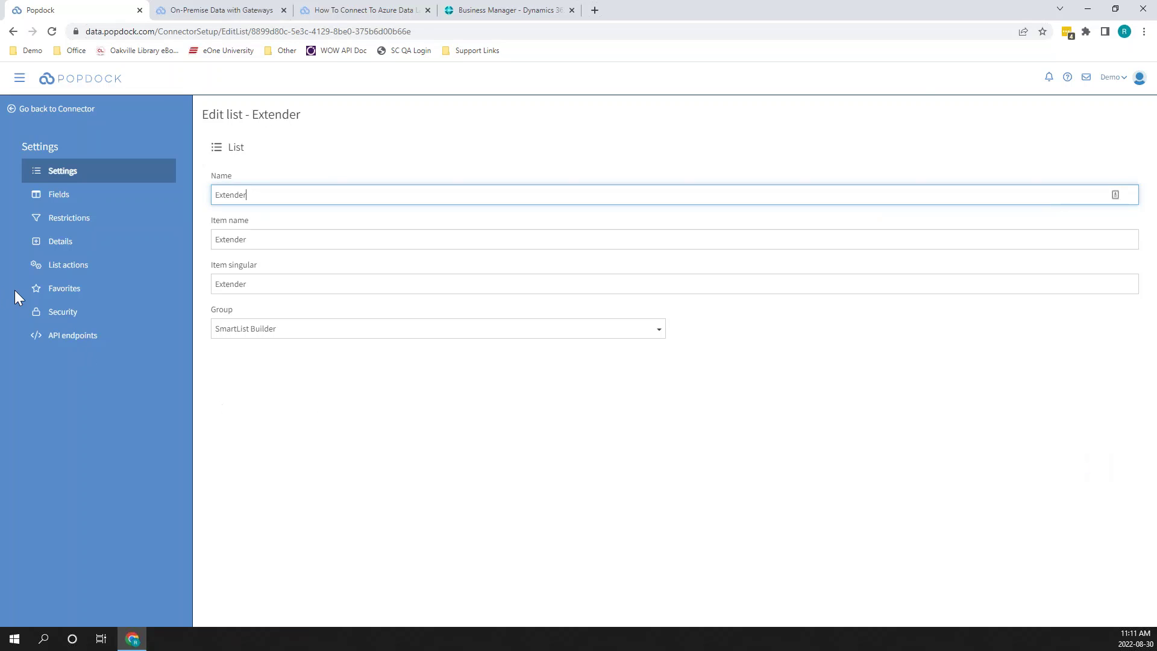
click(58, 203)
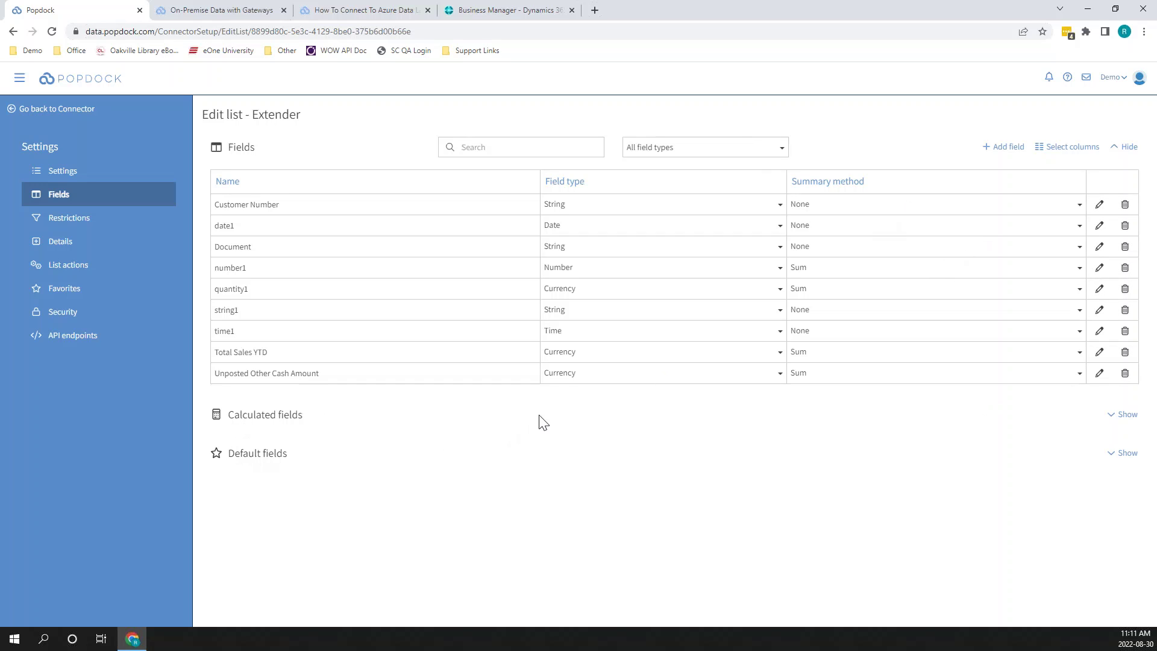
Examine the Extender list's calculated and default fields, then its filter variables and restrictions
click(1113, 416)
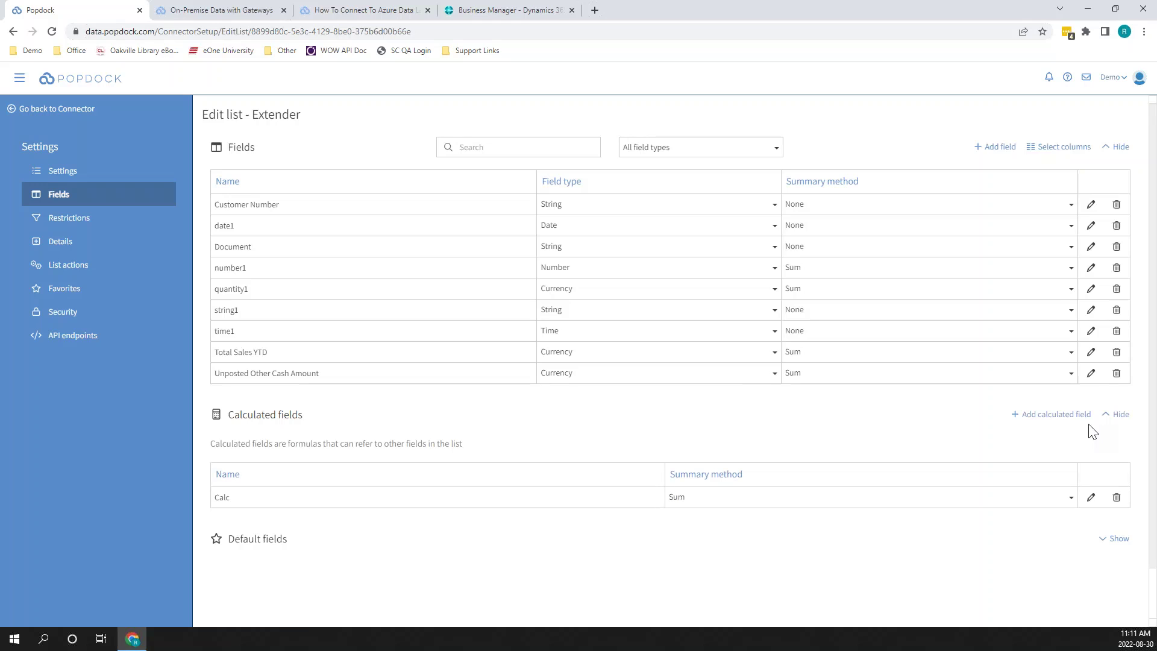
click(1118, 415)
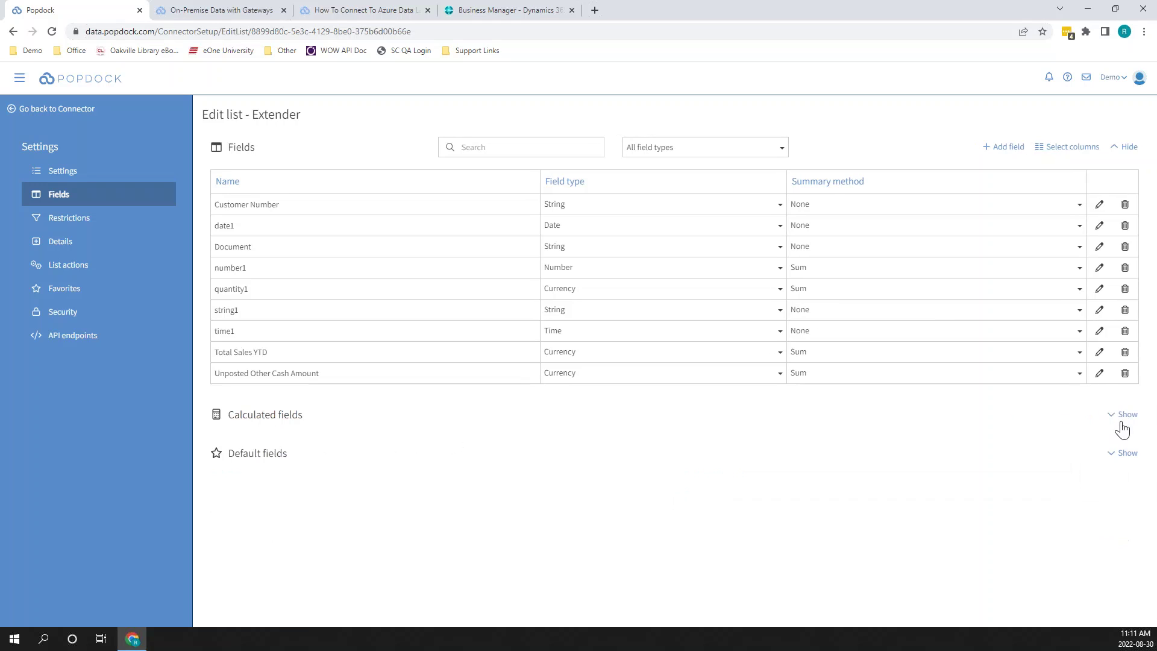
click(1118, 453)
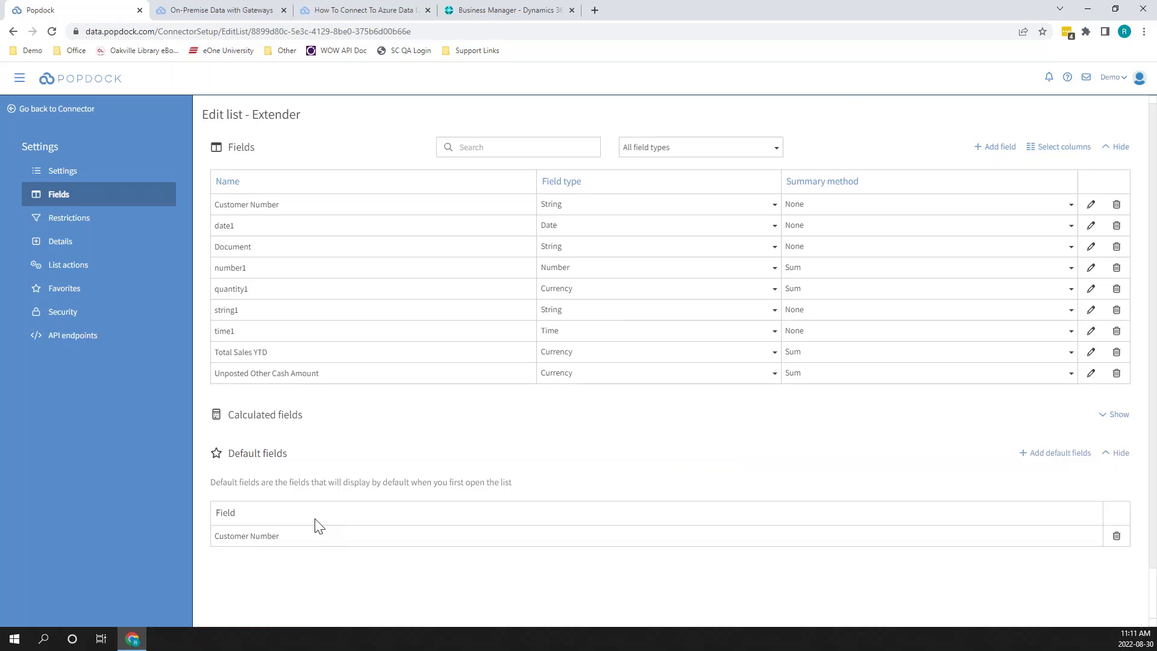
scroll(317, 527, down, 1)
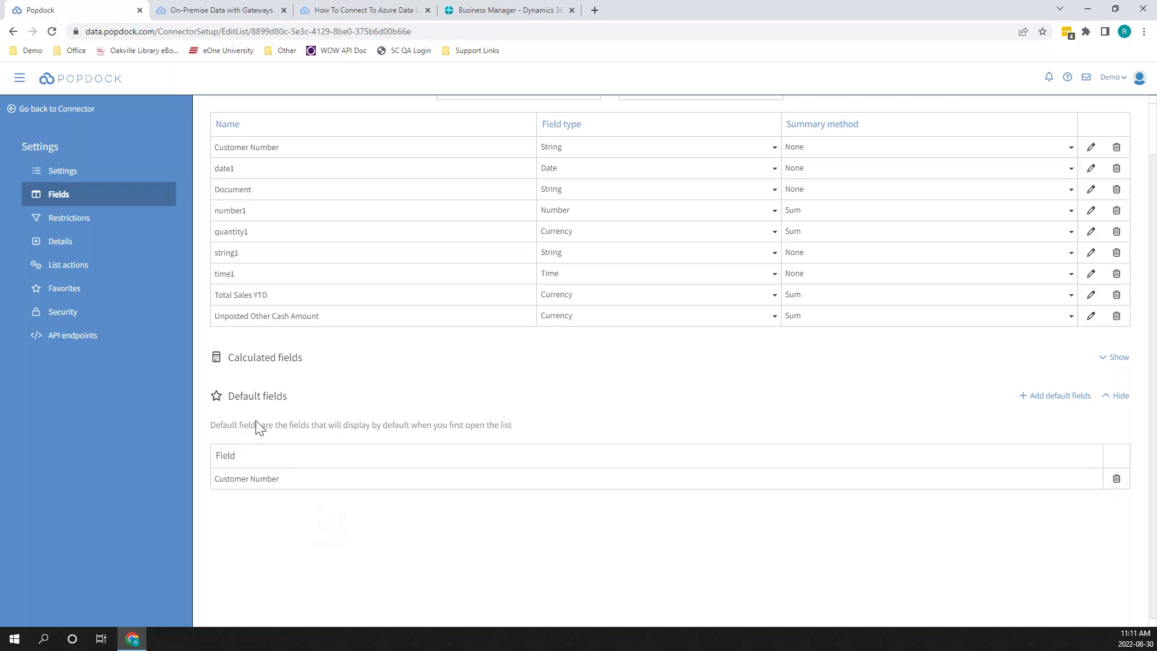
click(70, 230)
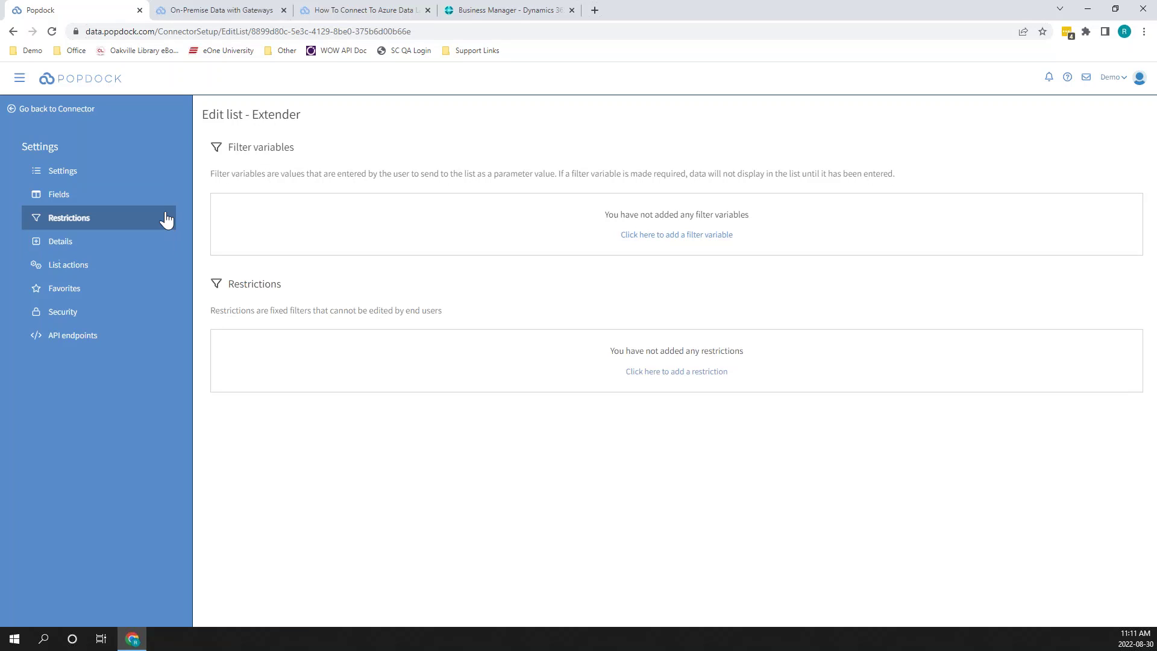
Examine the Extender list's details settings, then leave the connector setup for the home page
click(45, 242)
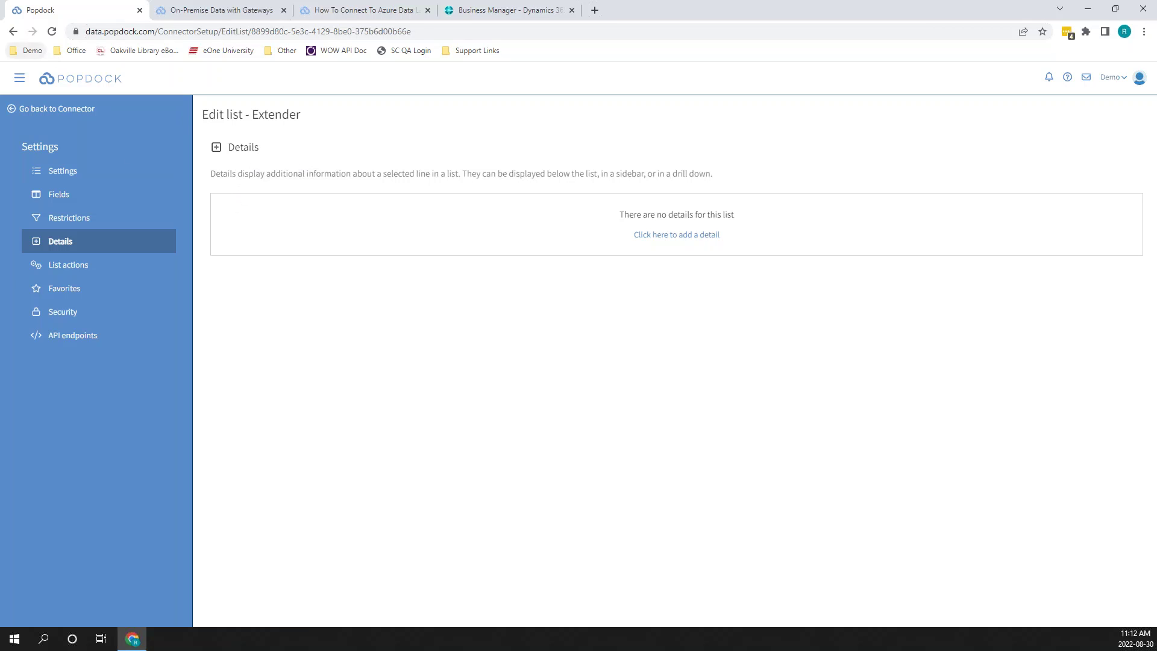
click(57, 110)
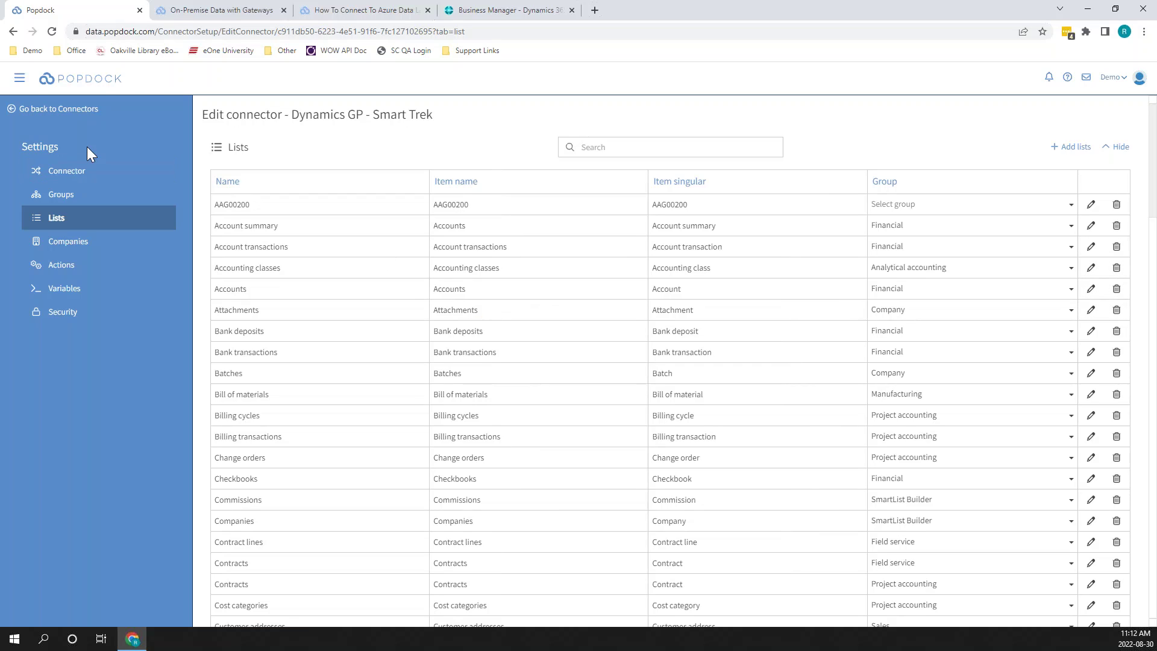
click(89, 80)
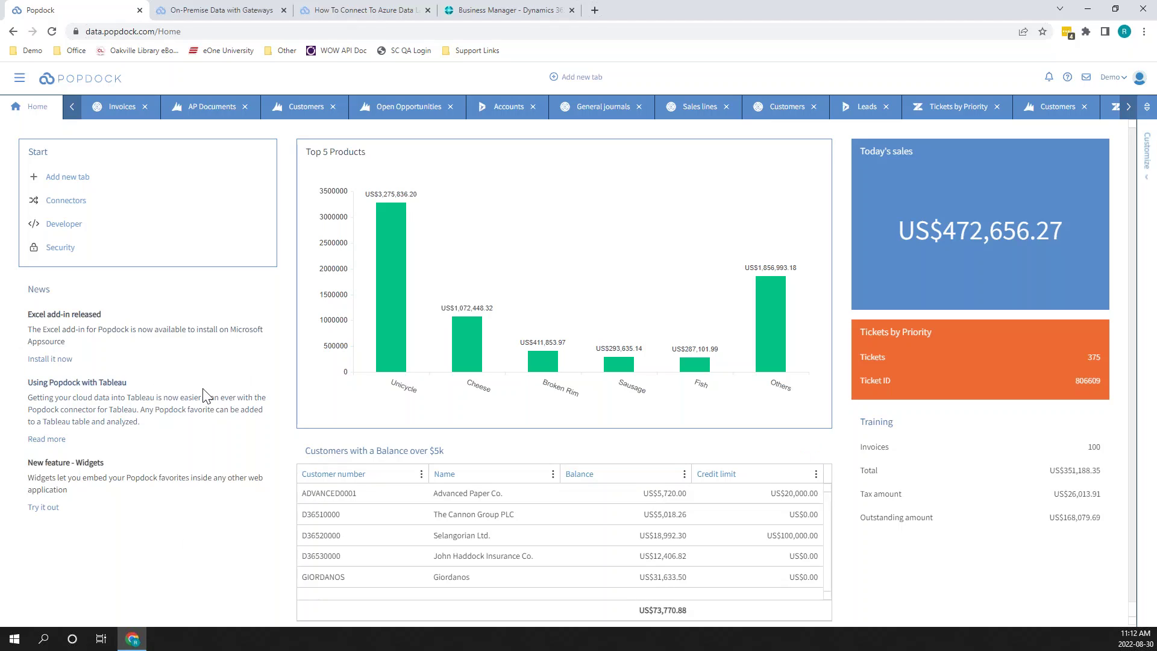
Open the Dynamics GP (Demo) Customers list and examine its filter, favorite and company selection options without changing them
click(298, 108)
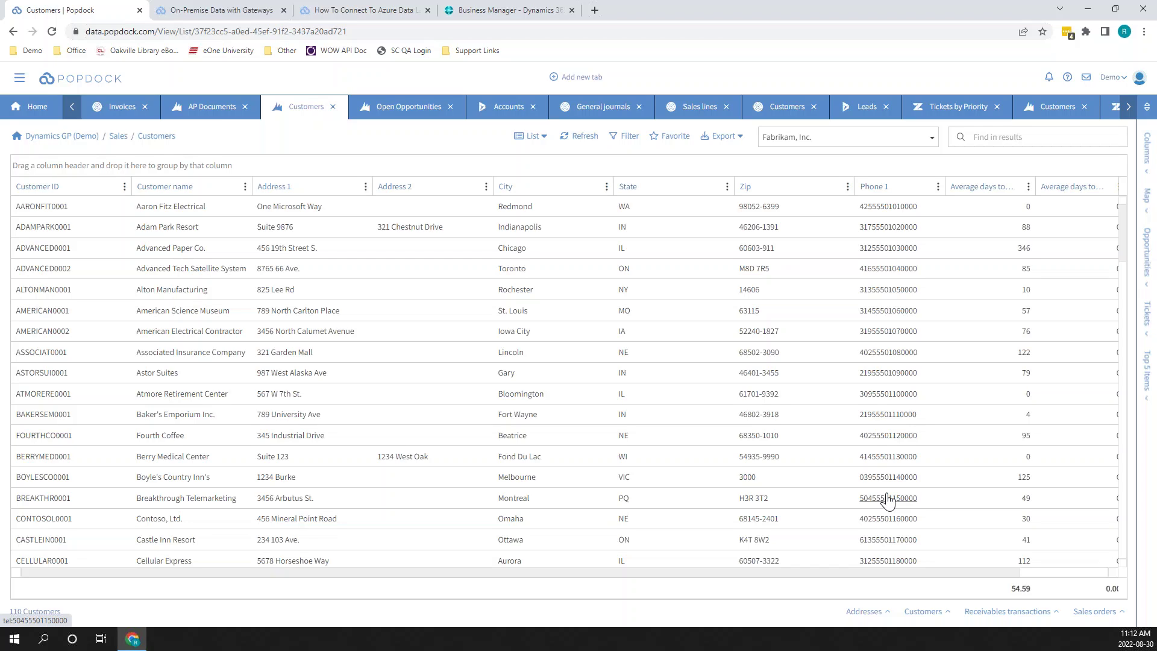
click(625, 137)
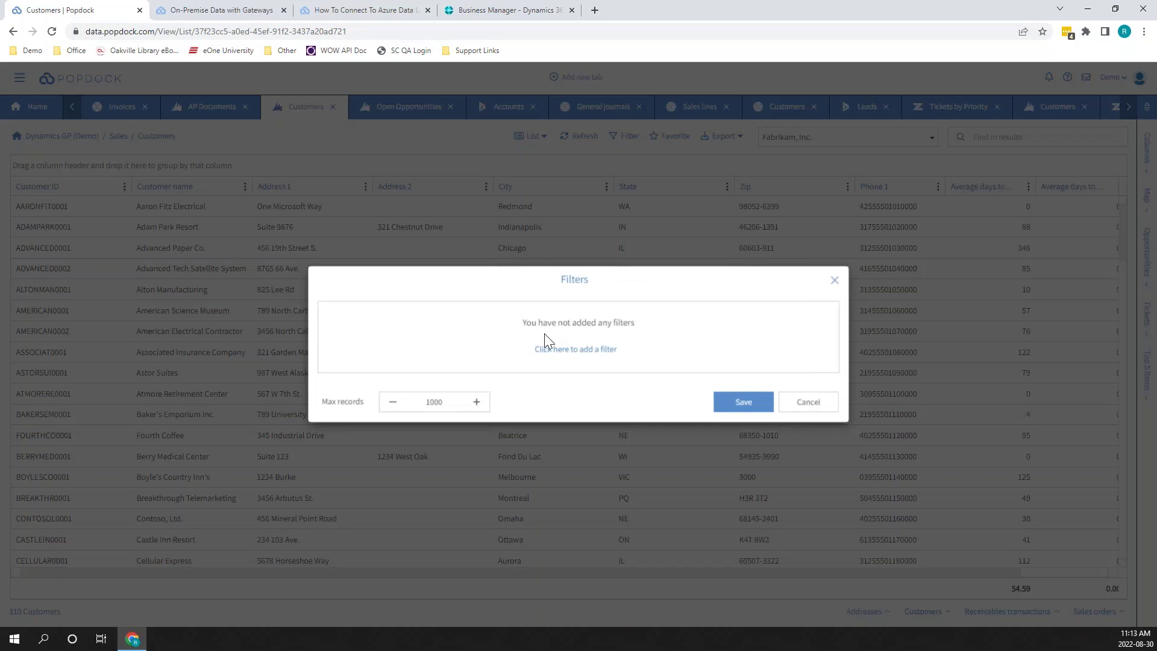
click(547, 344)
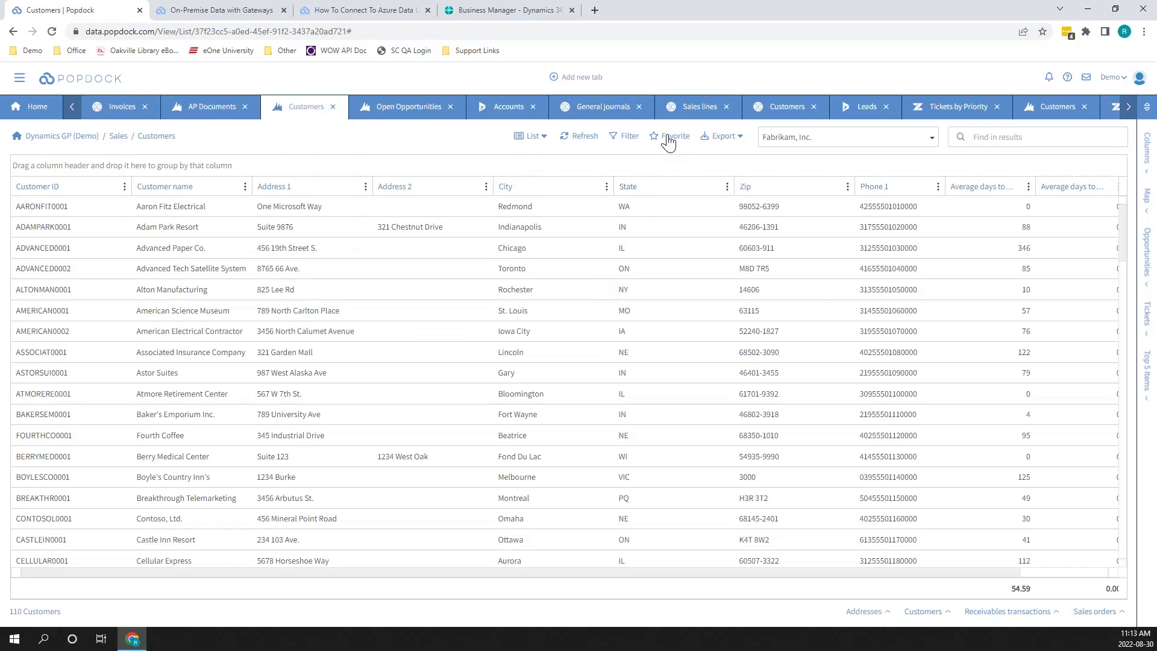
click(668, 137)
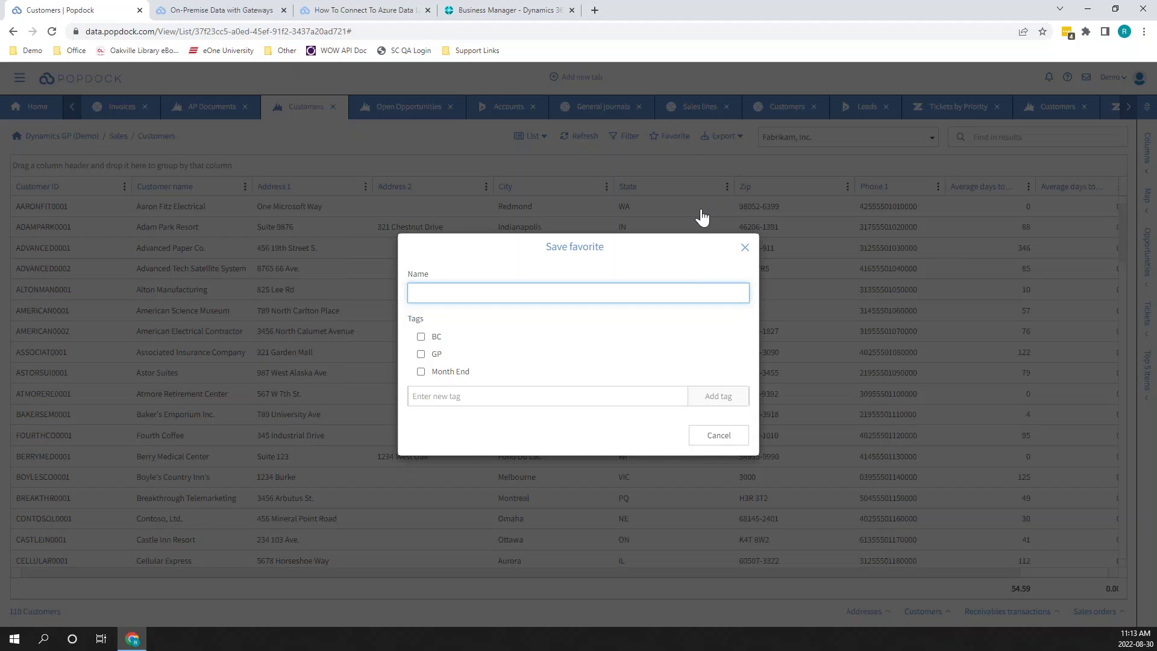
click(705, 437)
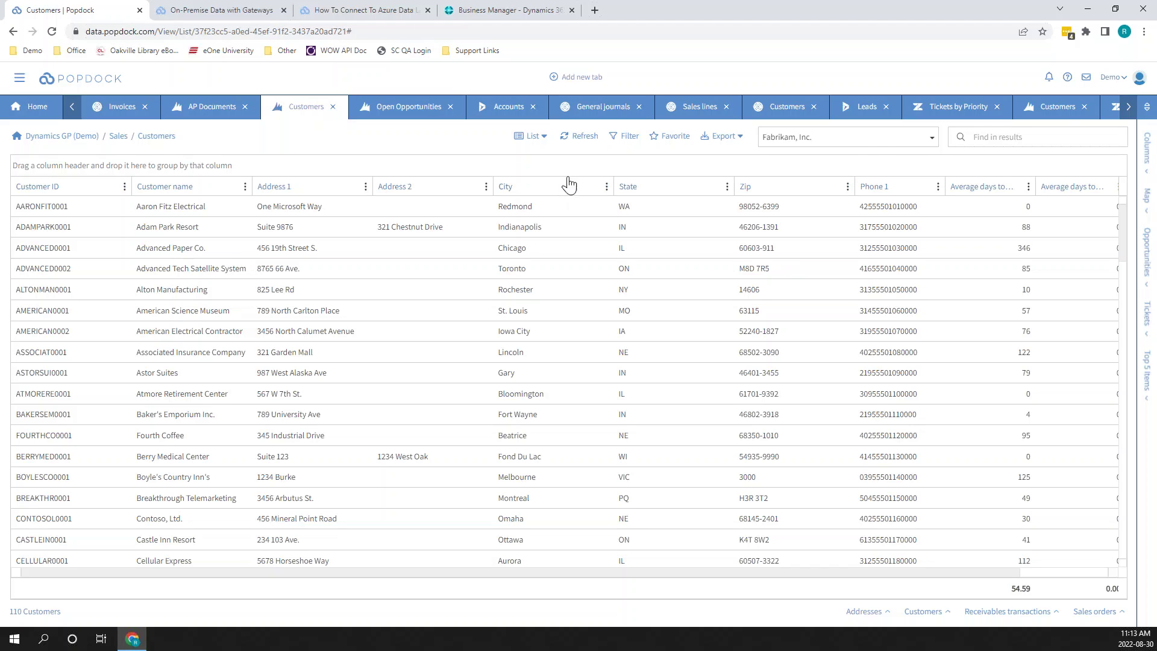
click(853, 142)
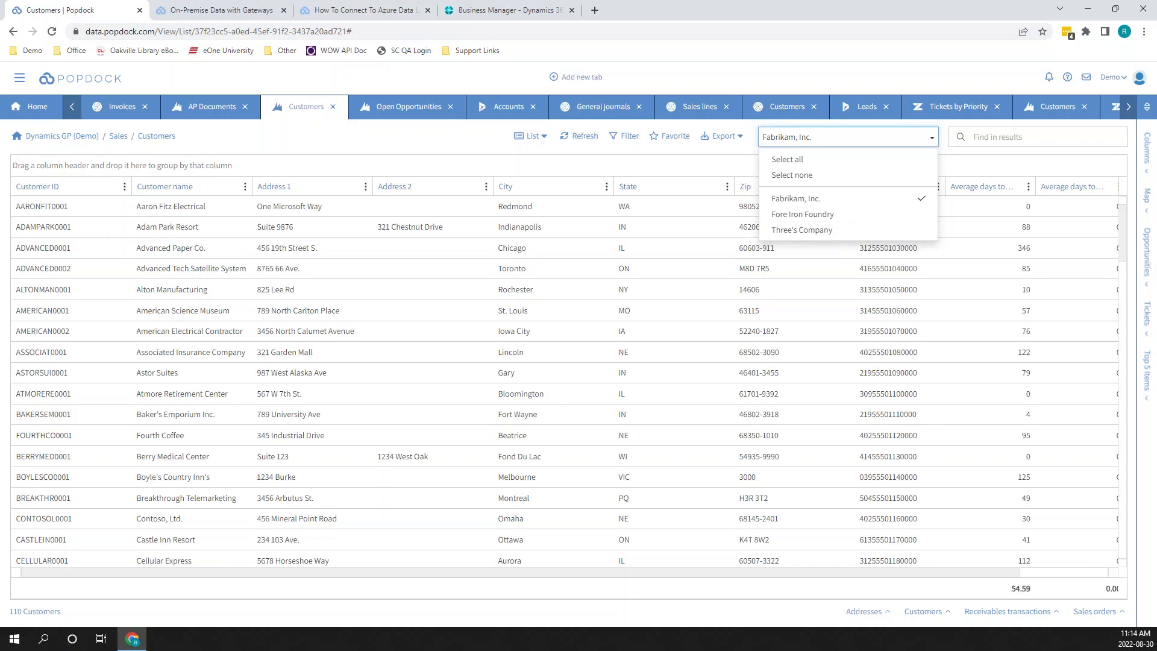
click(589, 164)
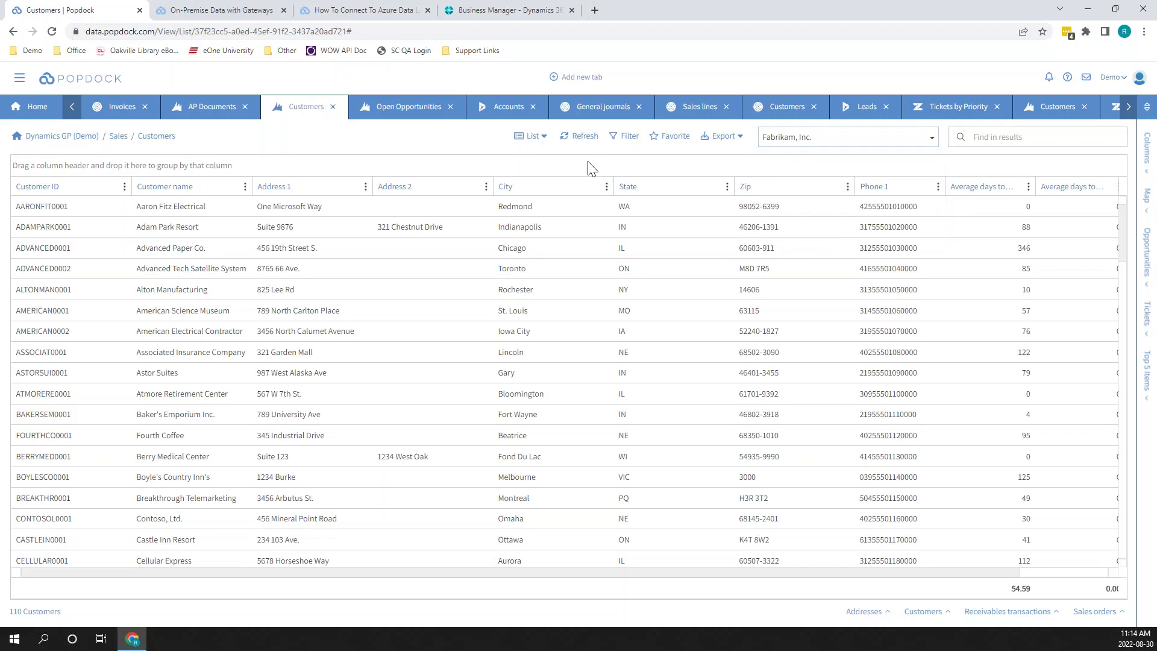
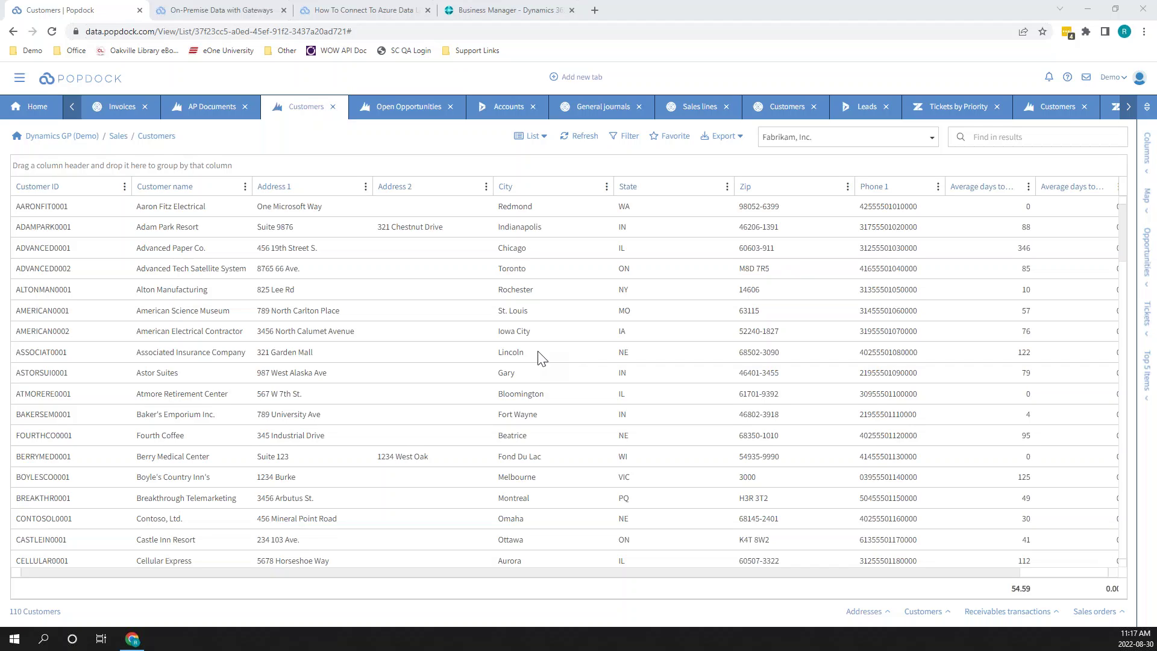
Open the Dynamics 365 Business Central (Production) connector for editing and bring up its custom lists
click(21, 81)
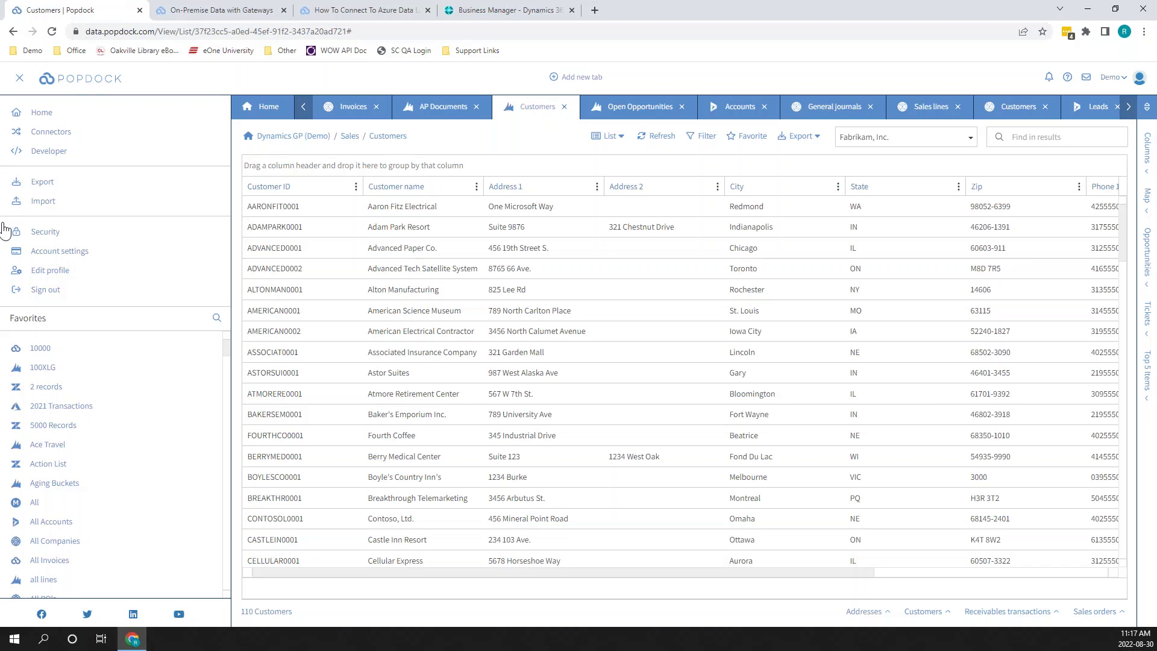
click(41, 135)
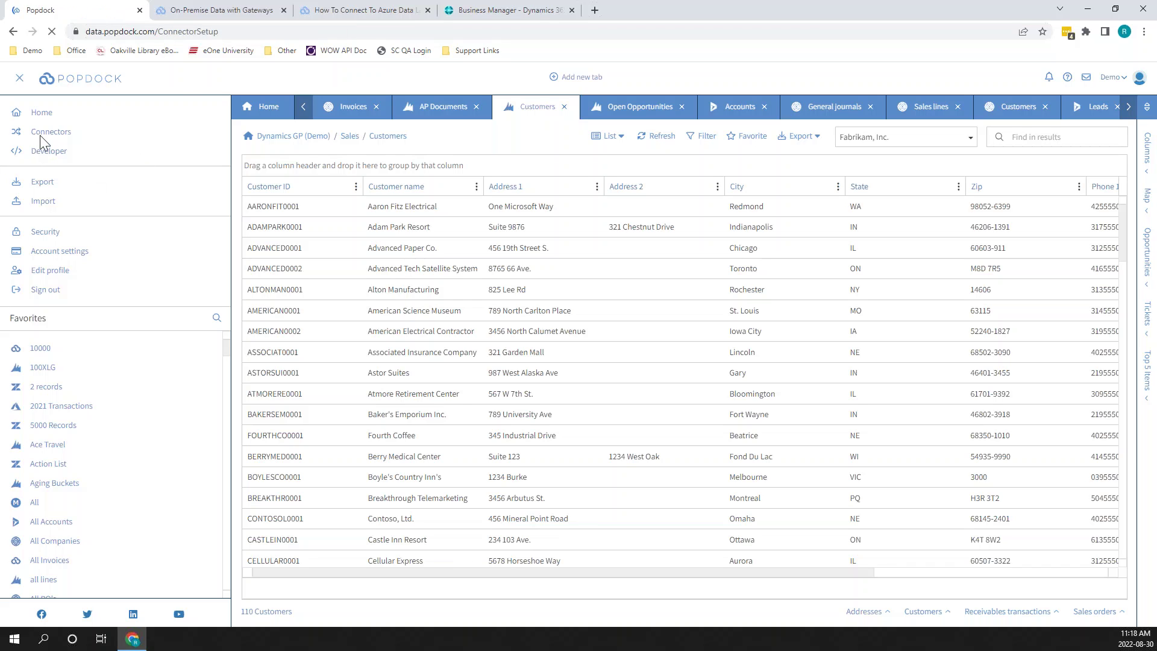
scroll(809, 381, down, 8)
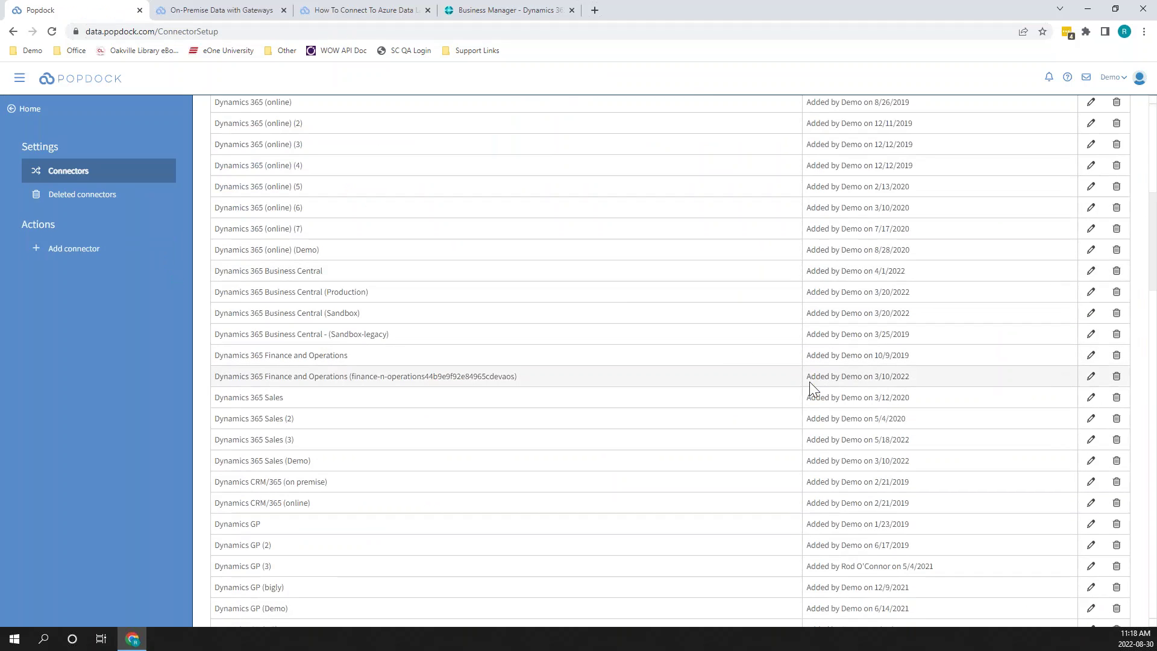
click(1090, 292)
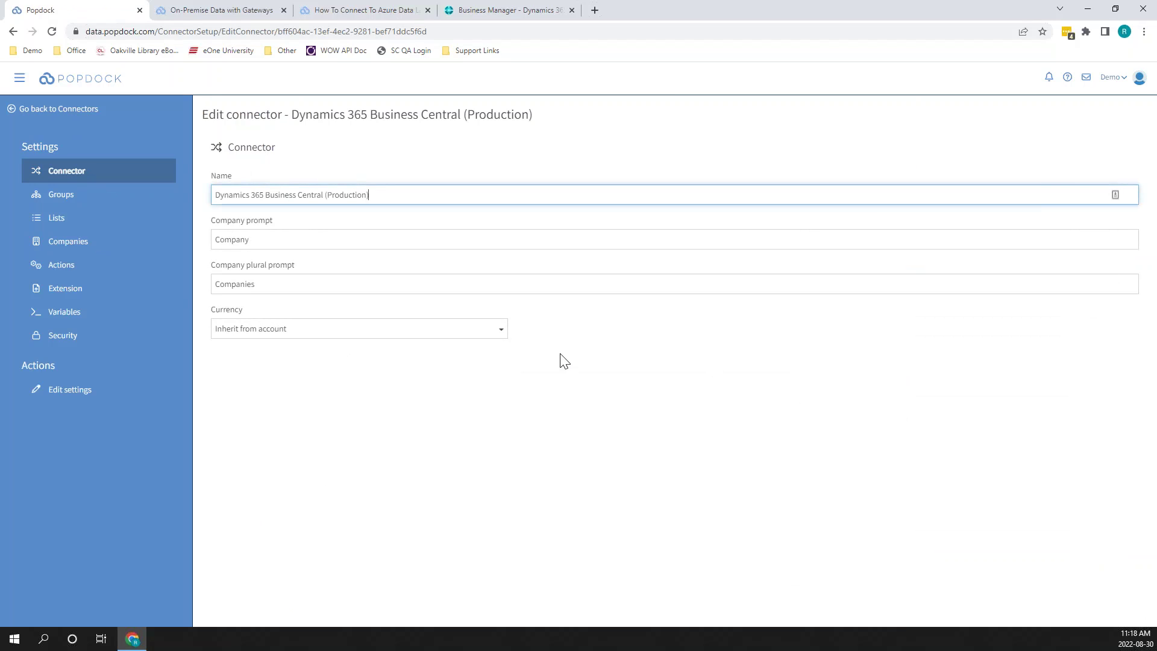
click(50, 223)
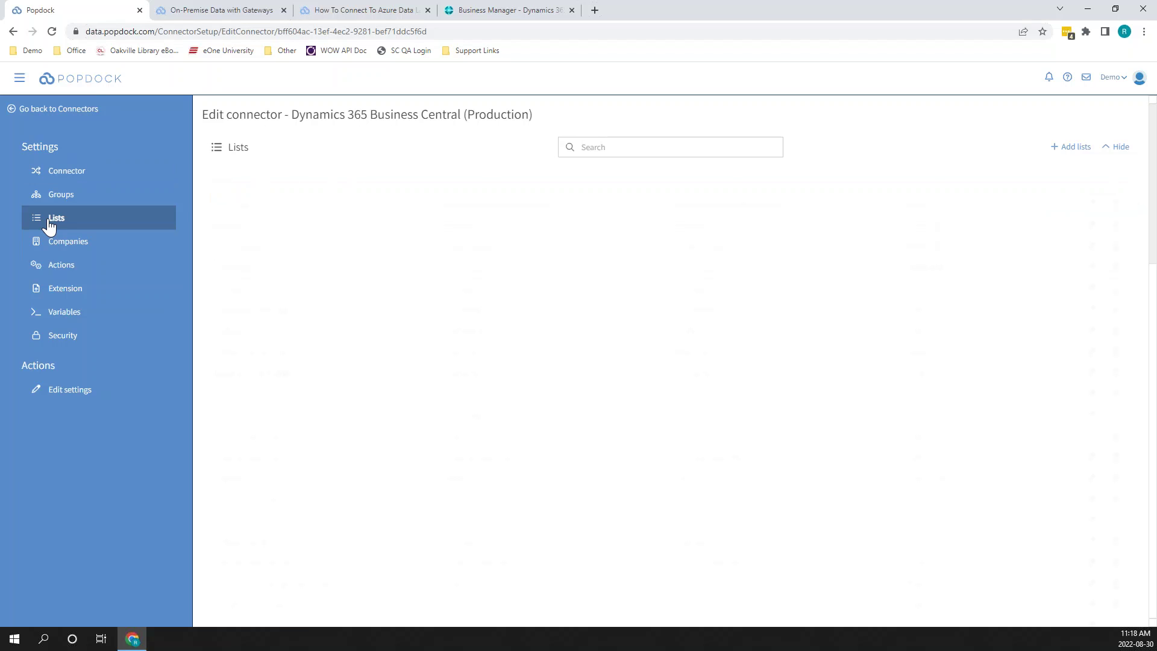
click(1118, 149)
click(1128, 188)
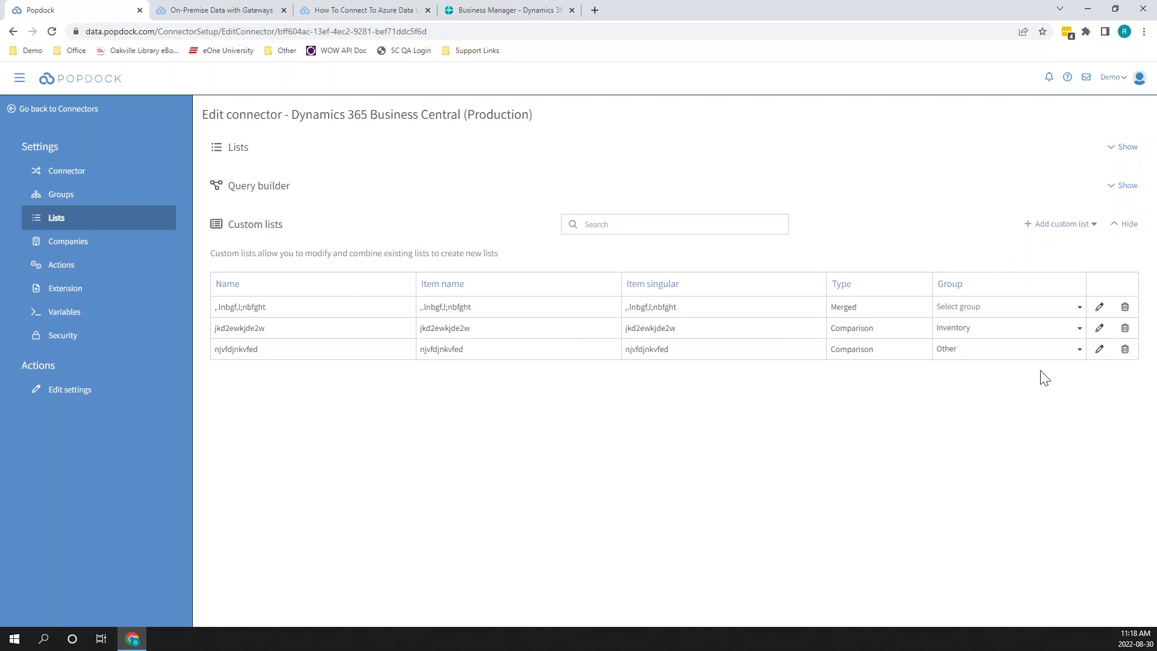
Create a custom merged list named Smartlist Trek Demo
click(1066, 227)
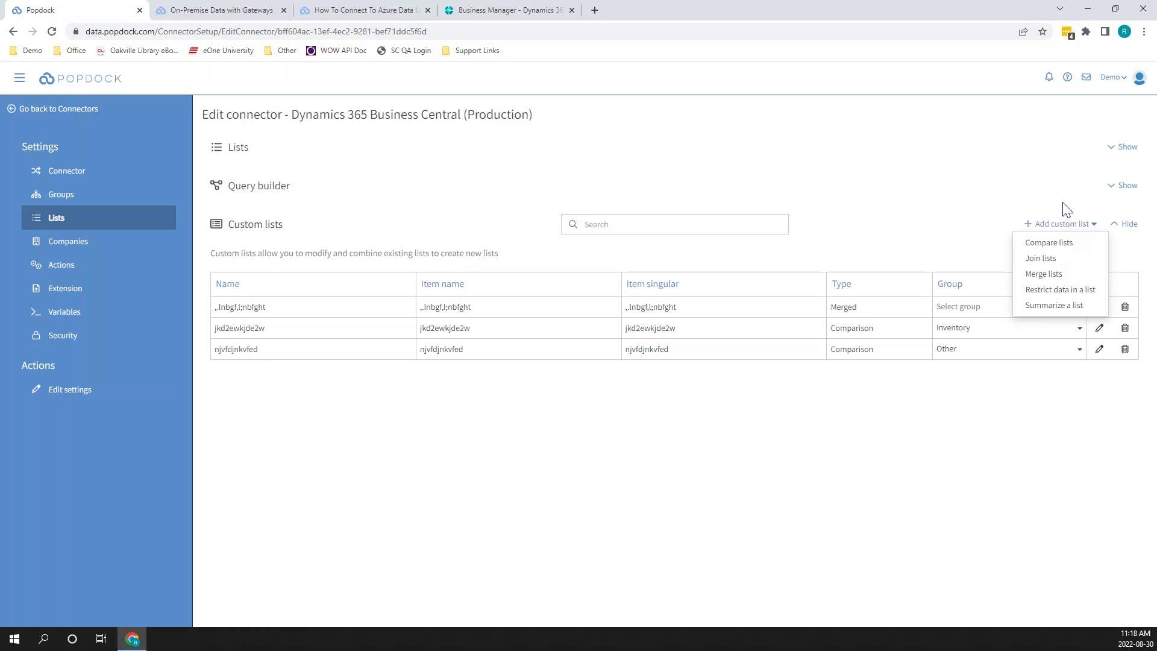
click(1052, 275)
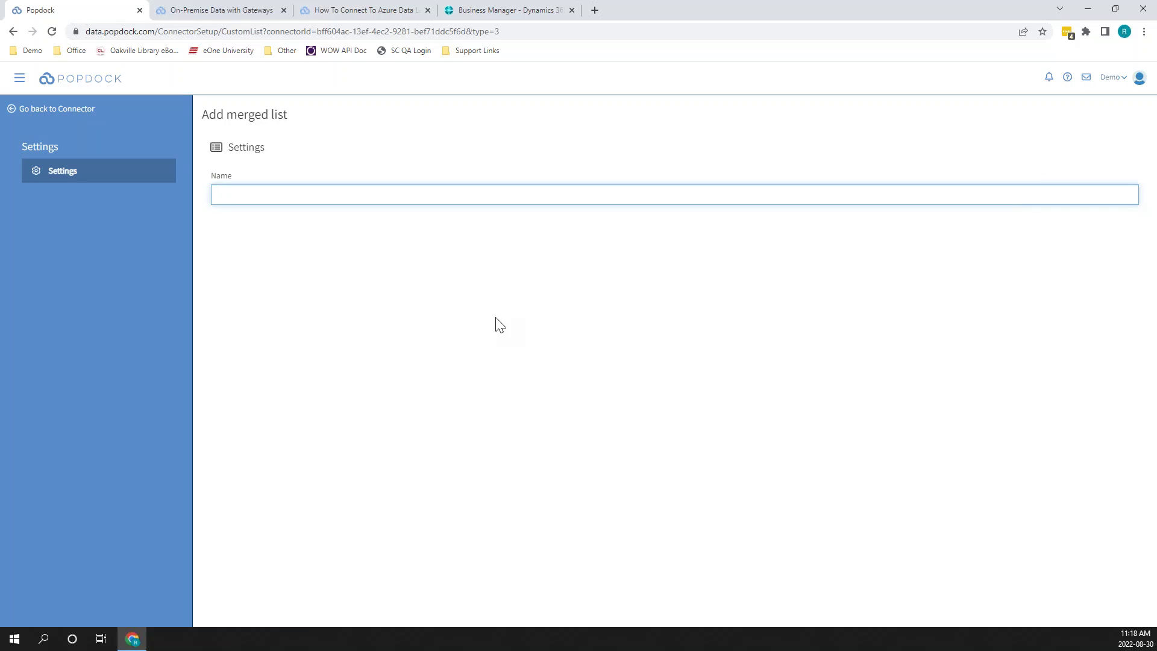
text(Smartlist Trek Demo)
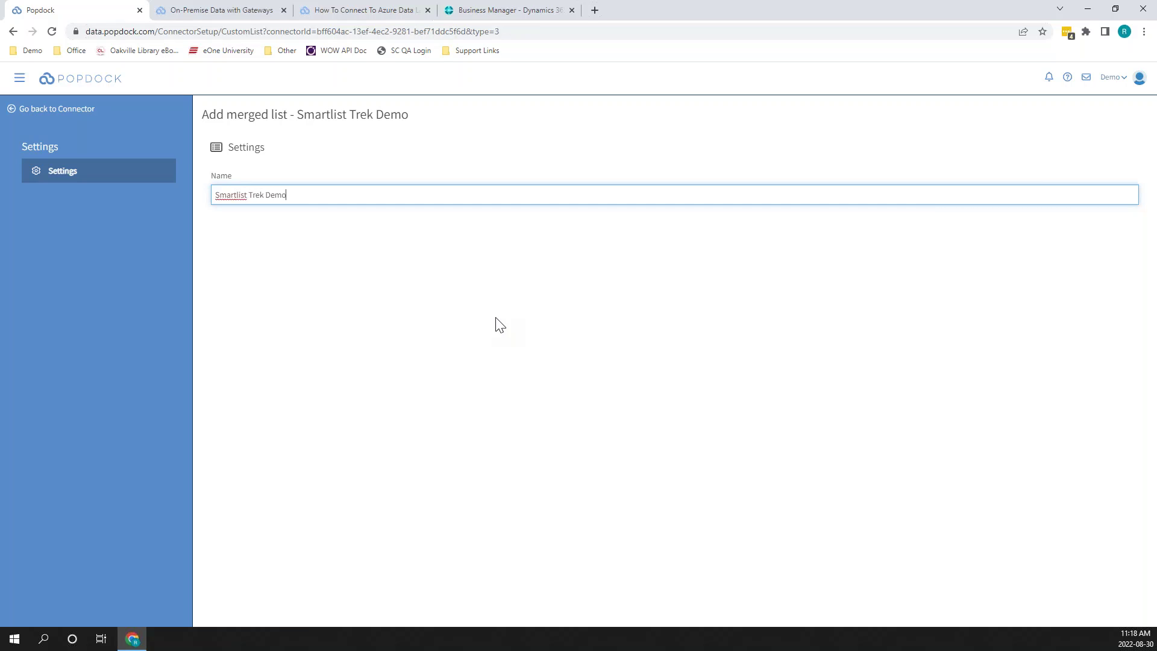
key(Return)
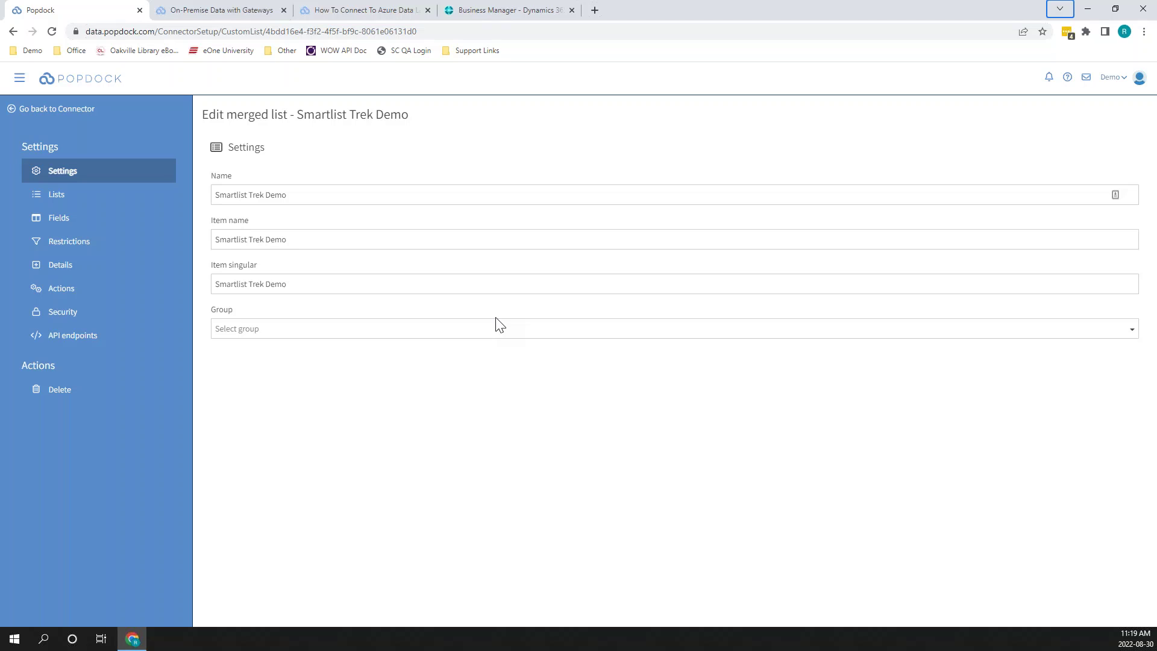
Set the merged list's item name to Transactions, its item singular to Transaction and its group to Sales
click(308, 238)
triple_click(299, 240)
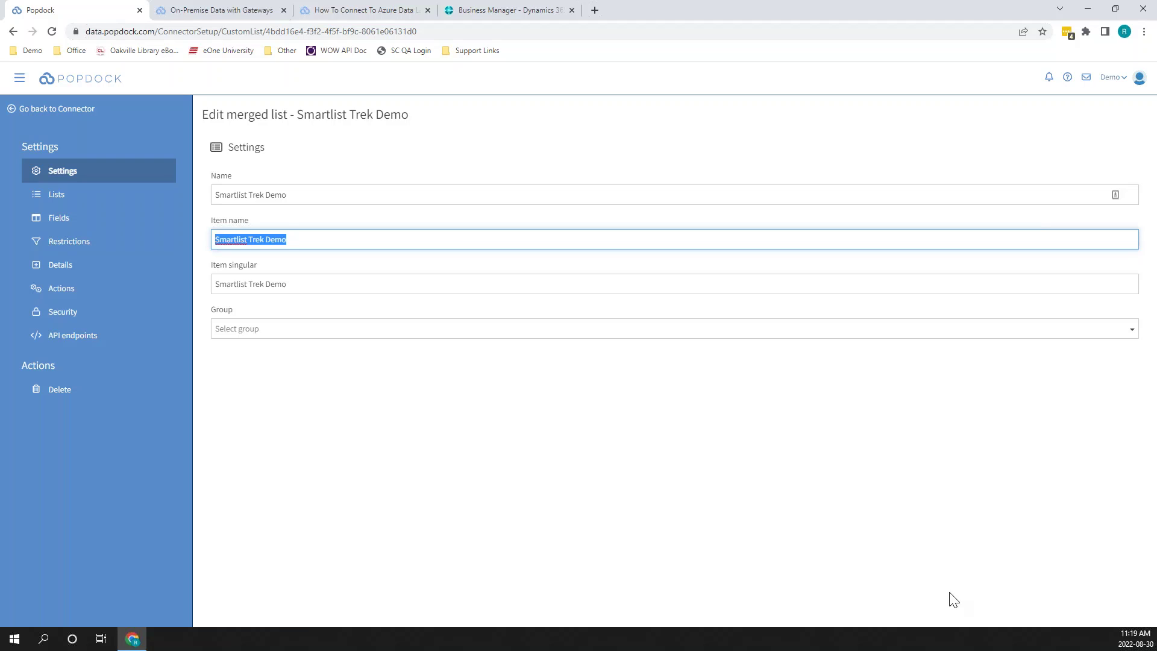
text(Transactions)
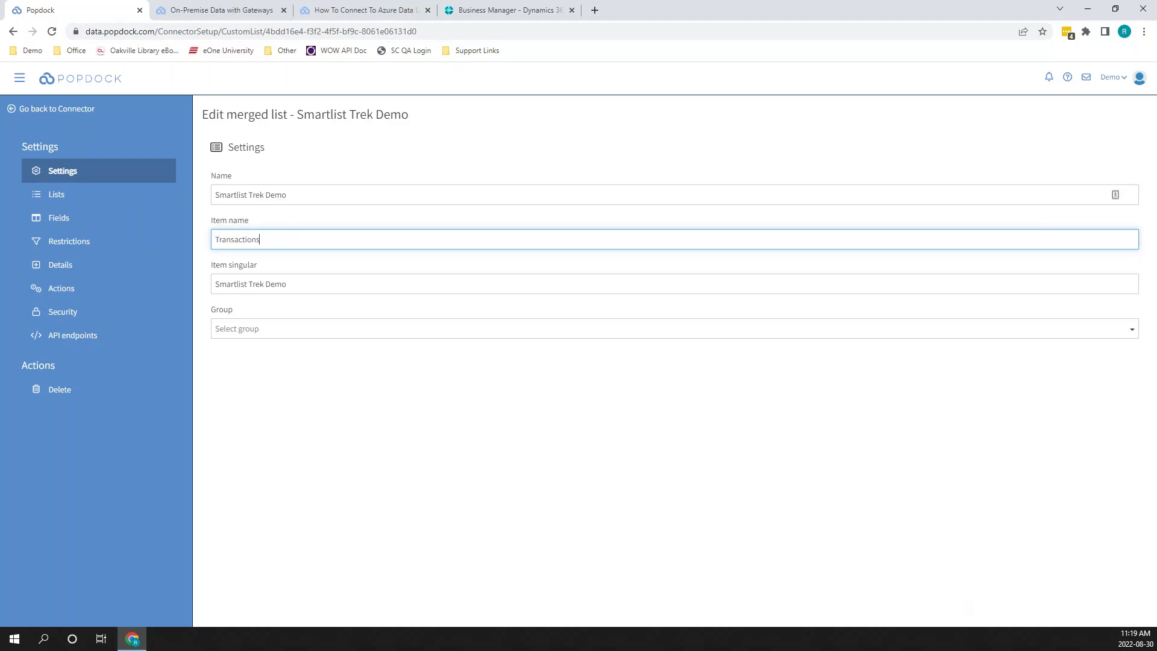
triple_click(287, 284)
text(Transaction)
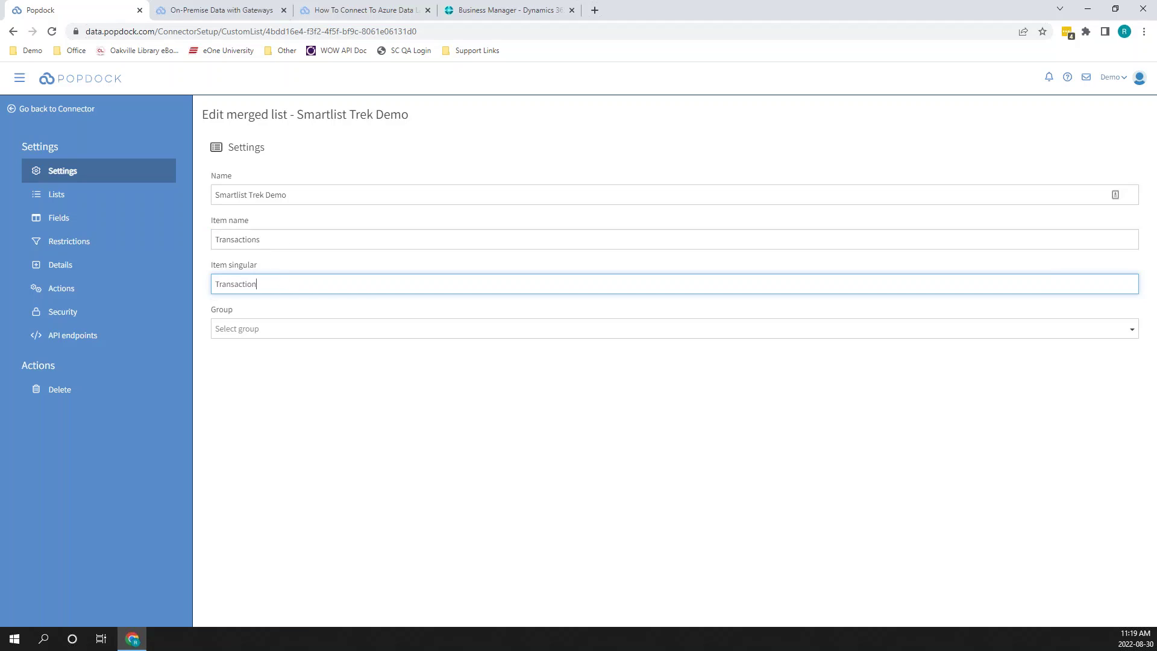
click(240, 328)
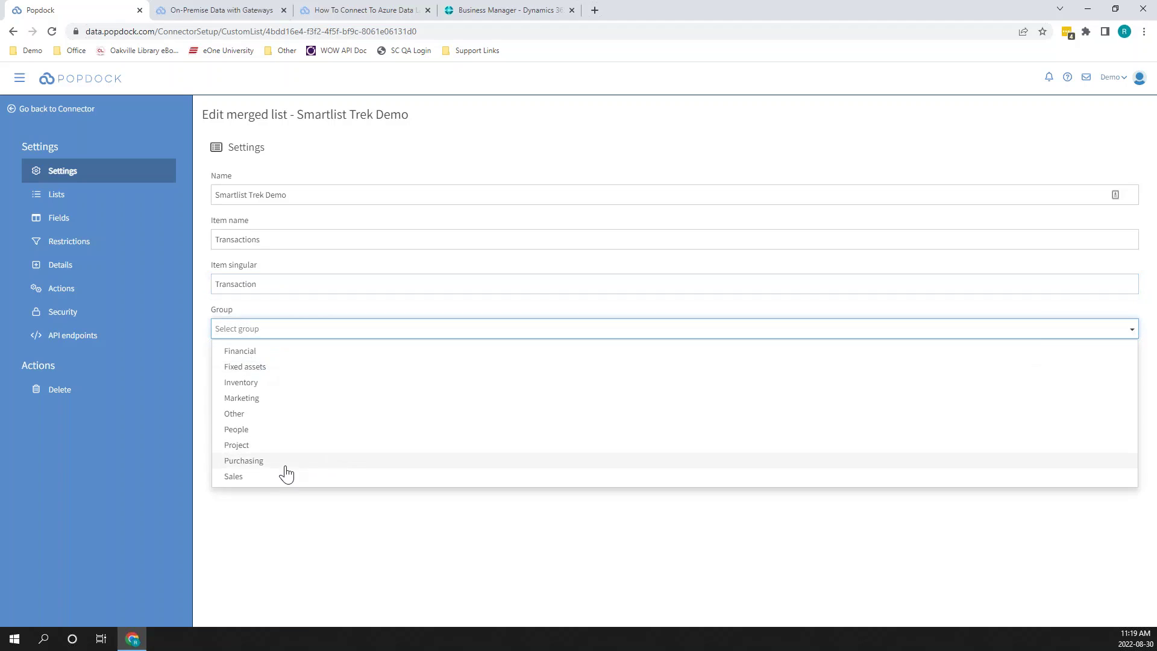
click(266, 477)
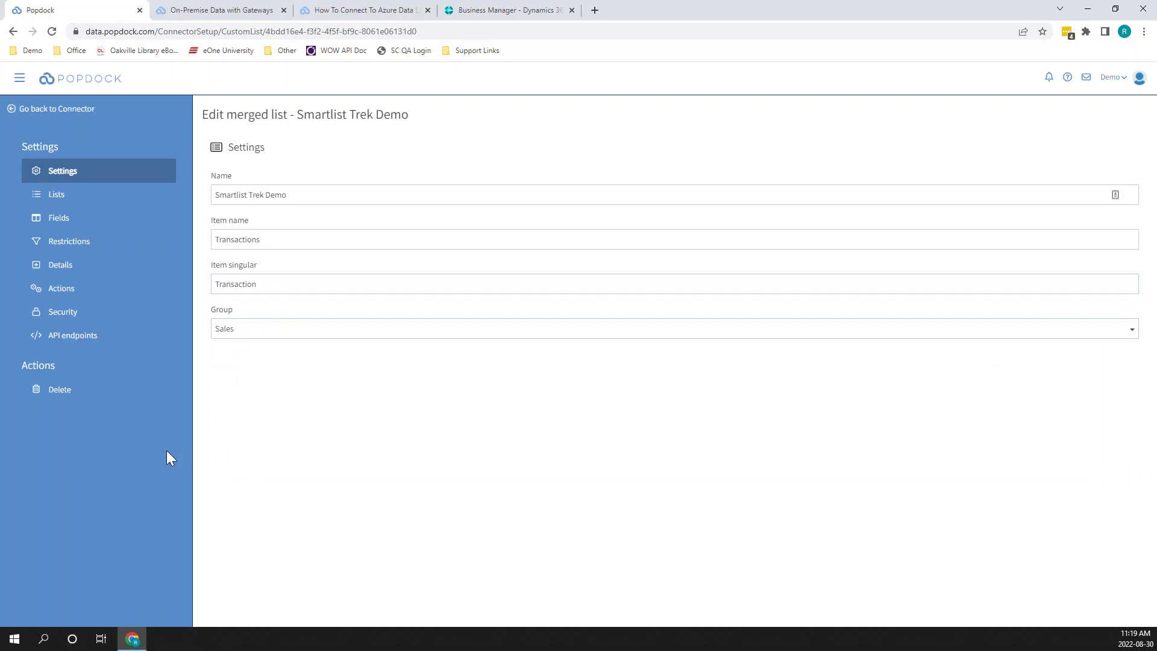
Start adding a list to the merged list, choosing Dynamics GP - Smart Trek as its connector
click(58, 196)
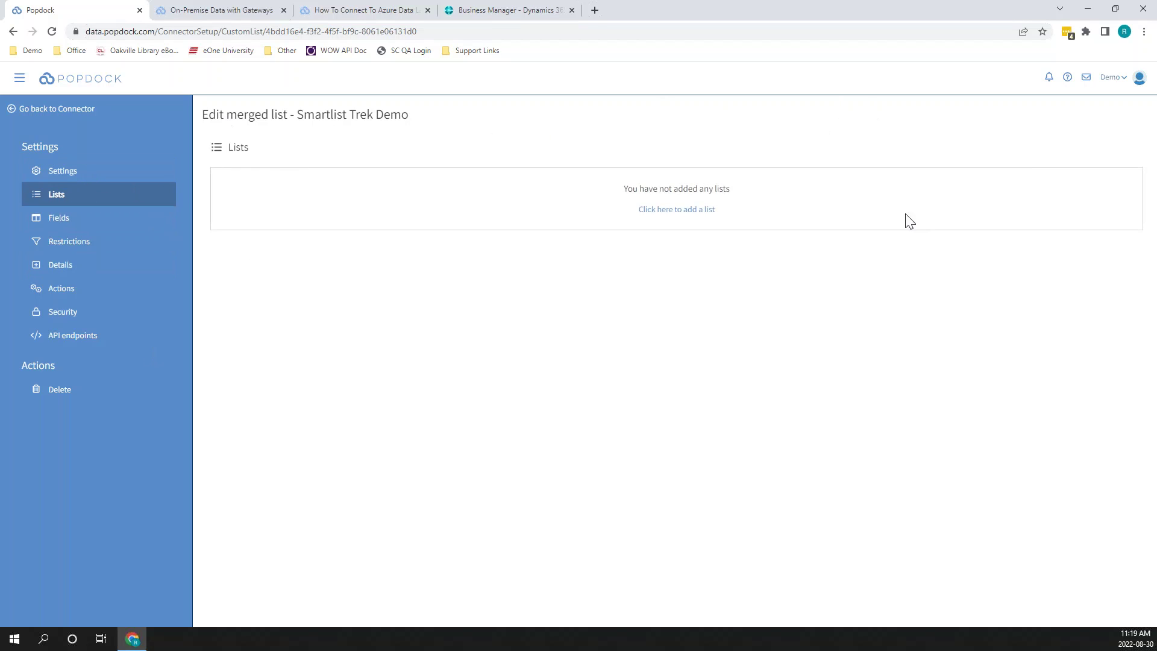
click(703, 210)
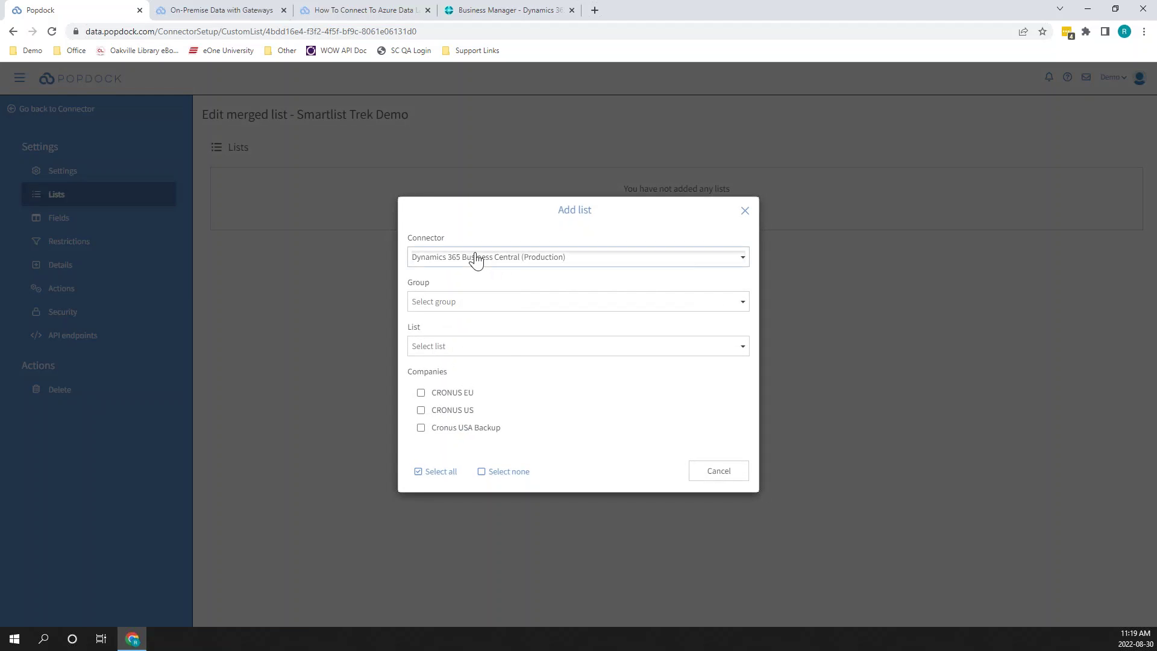
click(476, 259)
scroll(569, 342, down, 2)
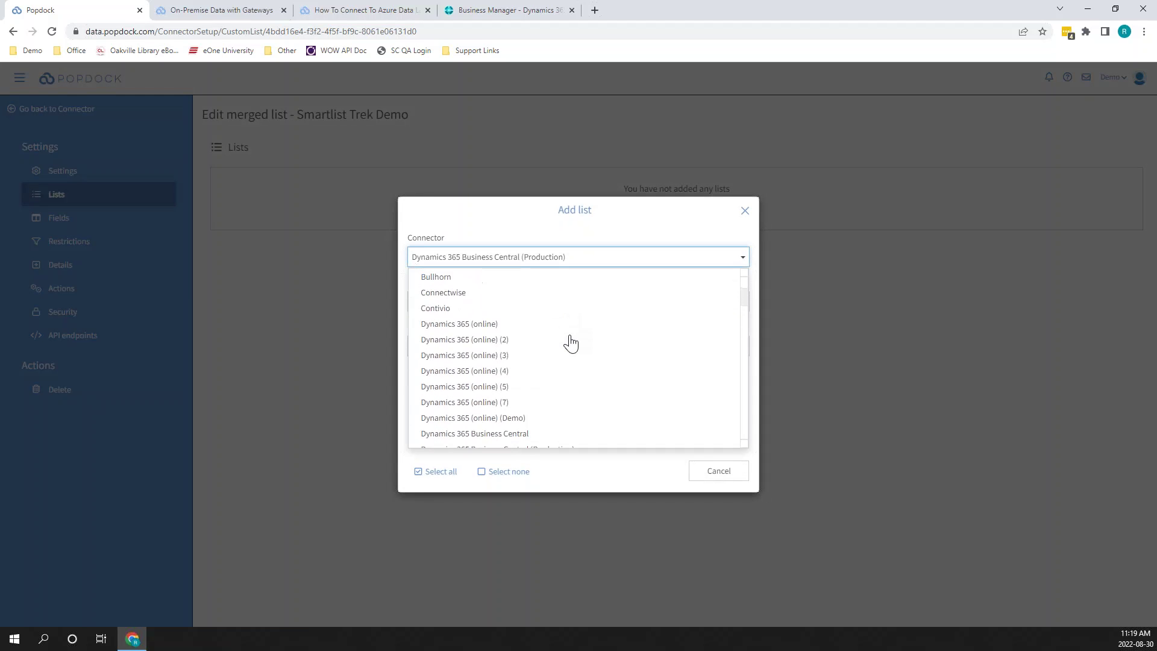
scroll(538, 359, down, 3)
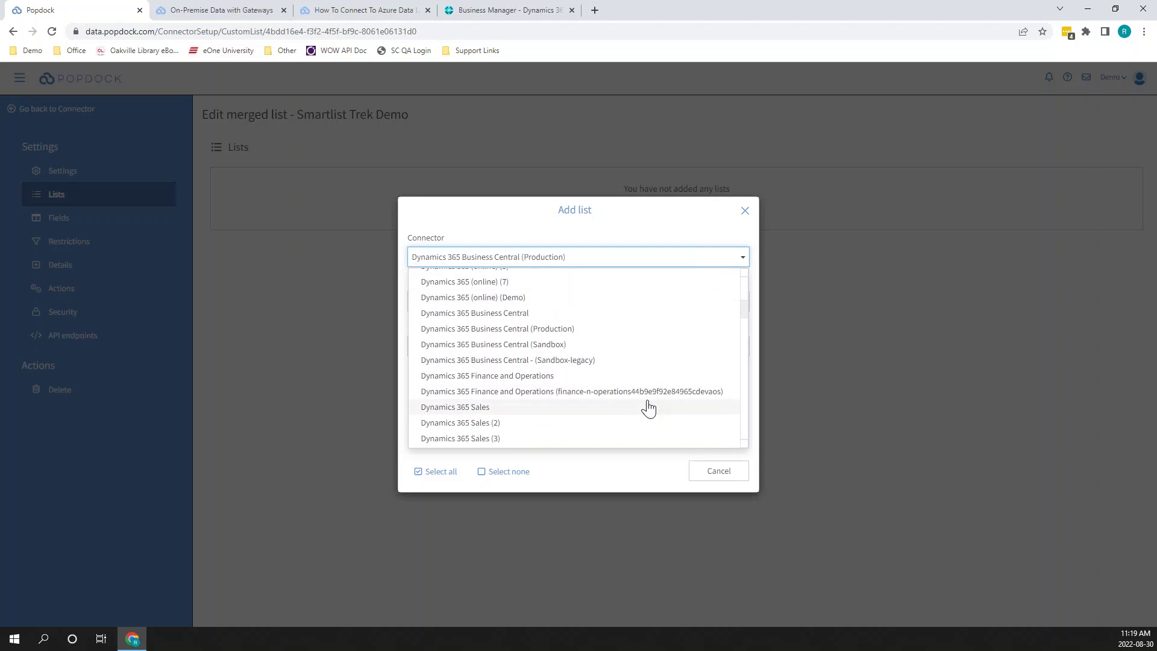
scroll(589, 374, down, 5)
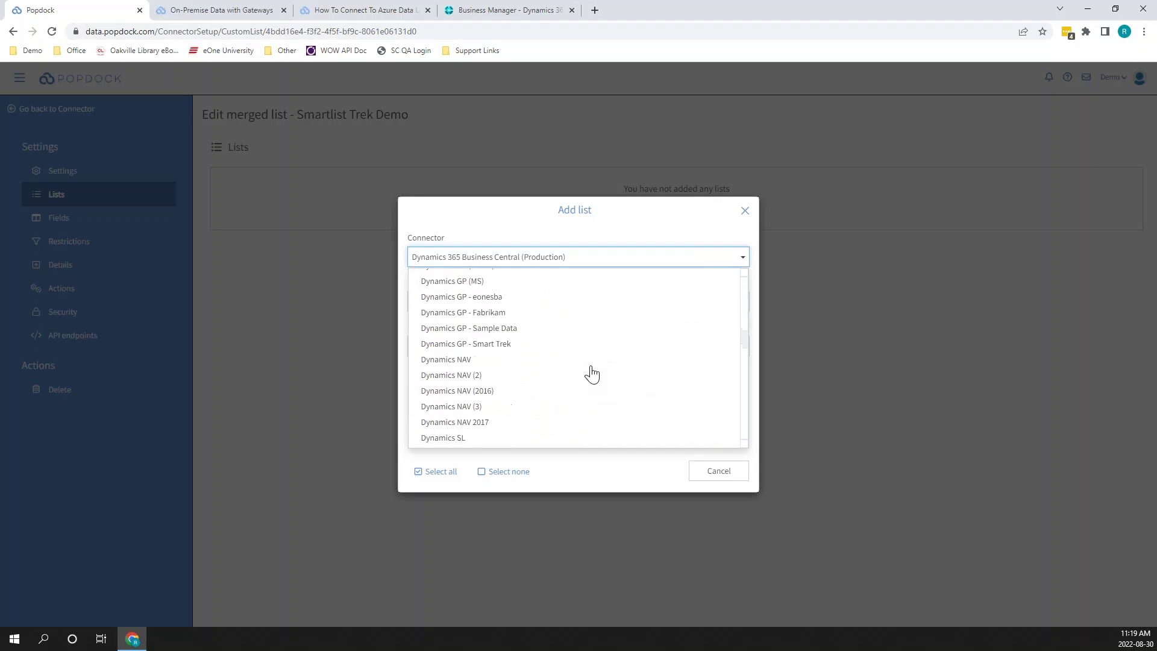
click(495, 343)
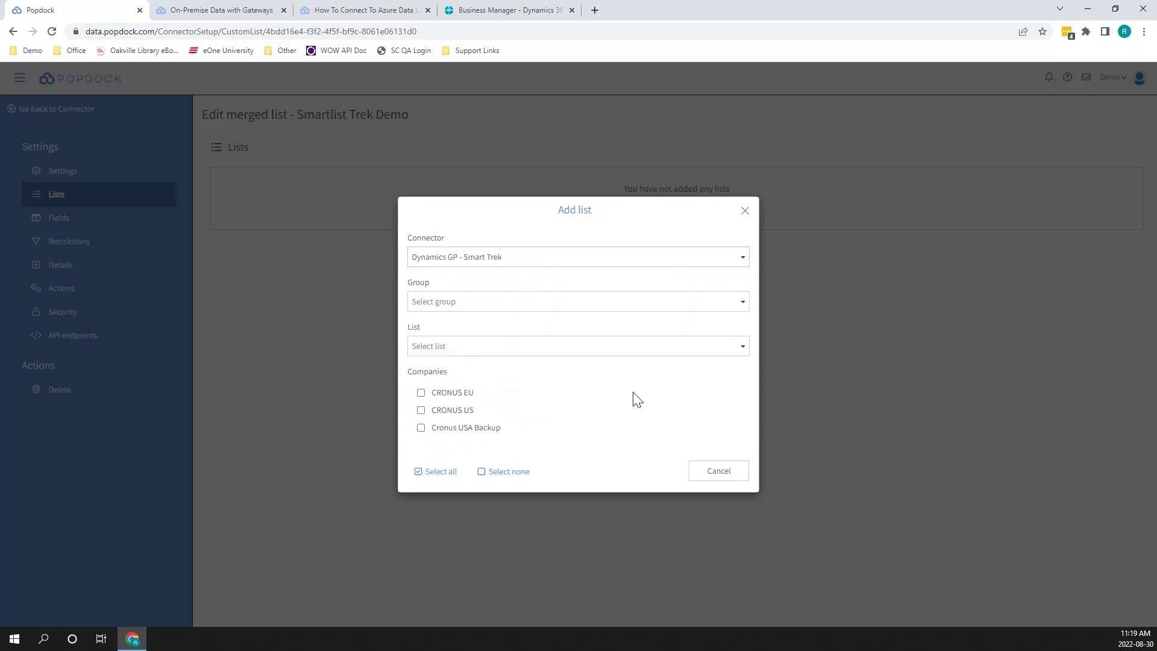
Add the Item transactions list from the Inventory group for the company Fabrikam, Inc
click(463, 304)
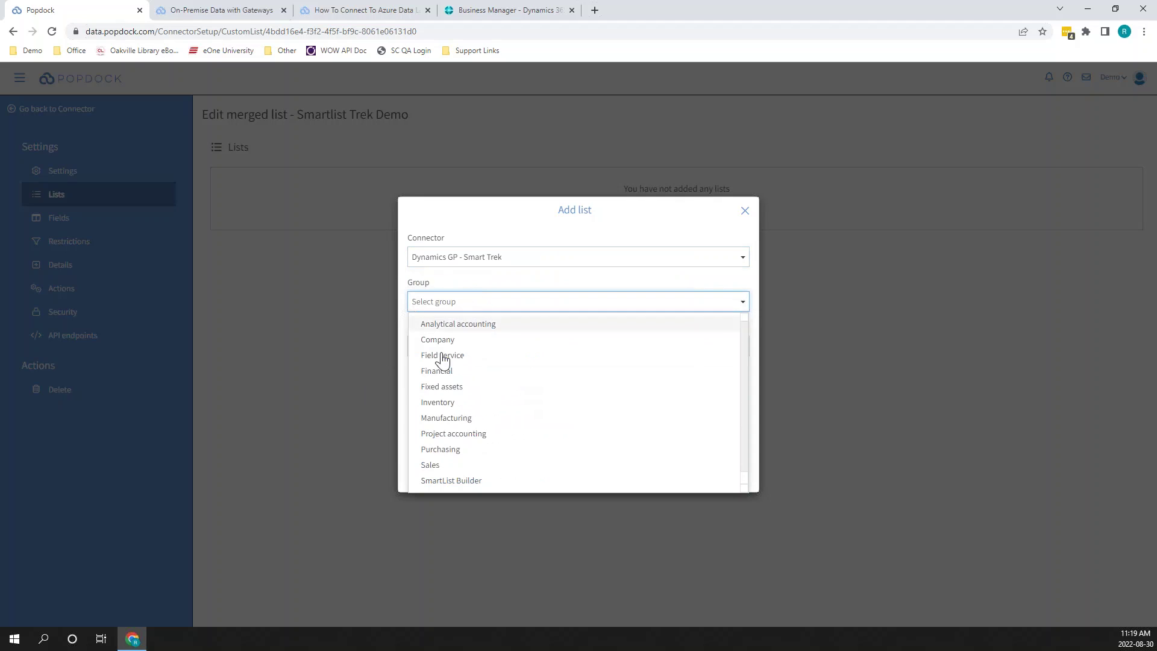
click(424, 405)
click(462, 348)
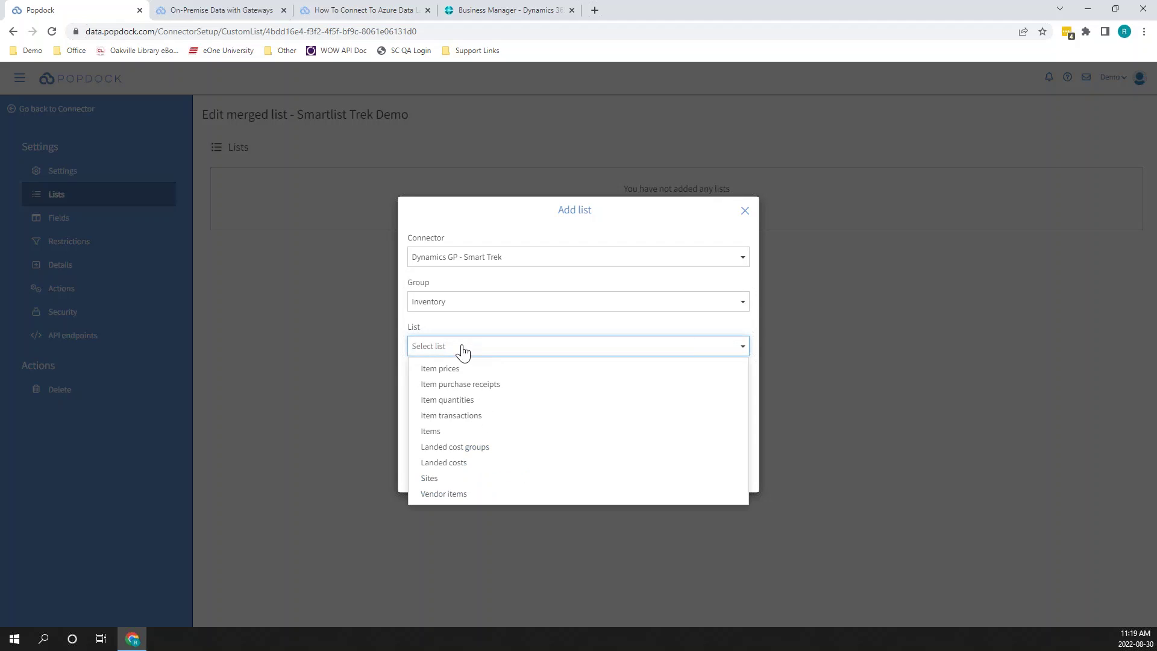
click(469, 422)
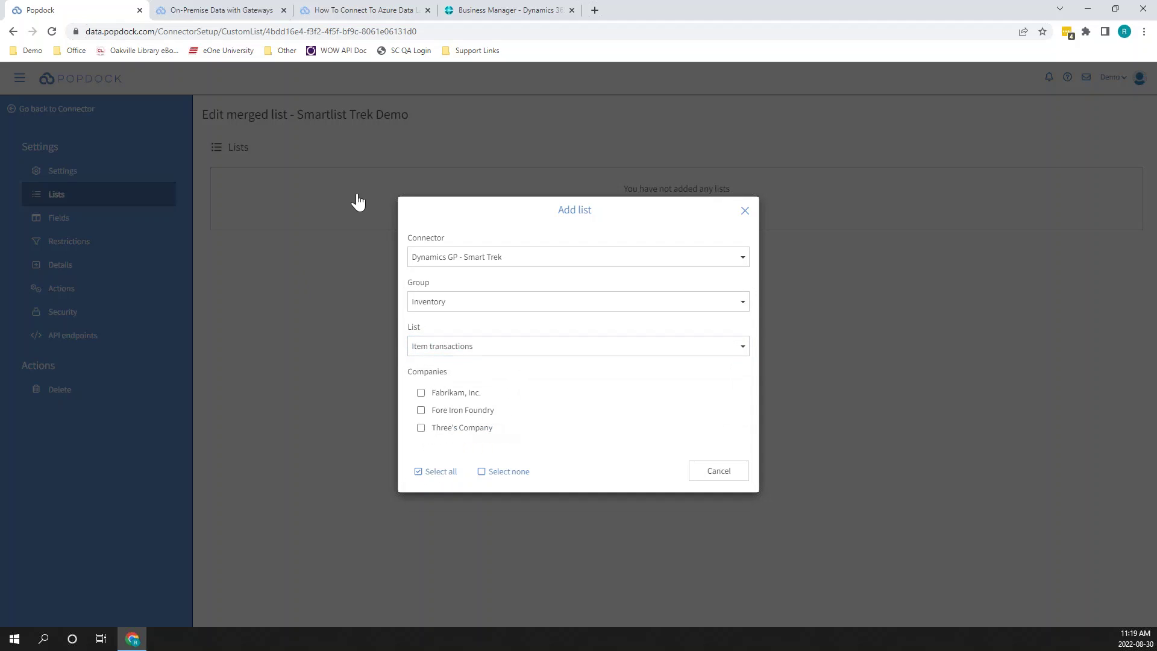
click(420, 392)
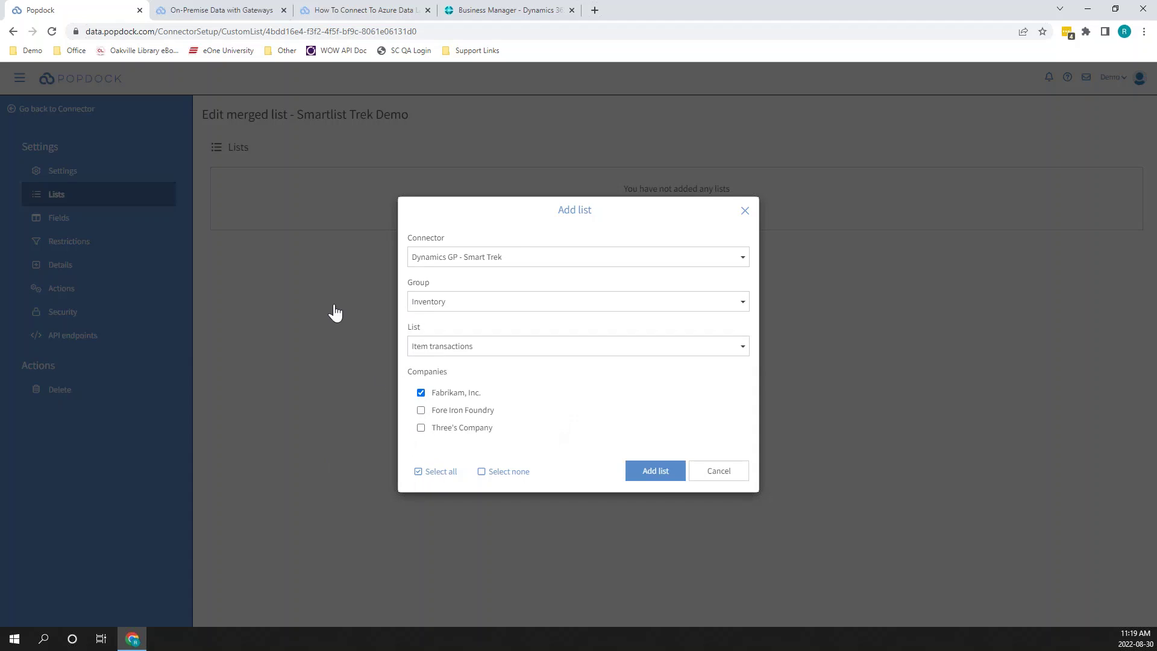
click(662, 472)
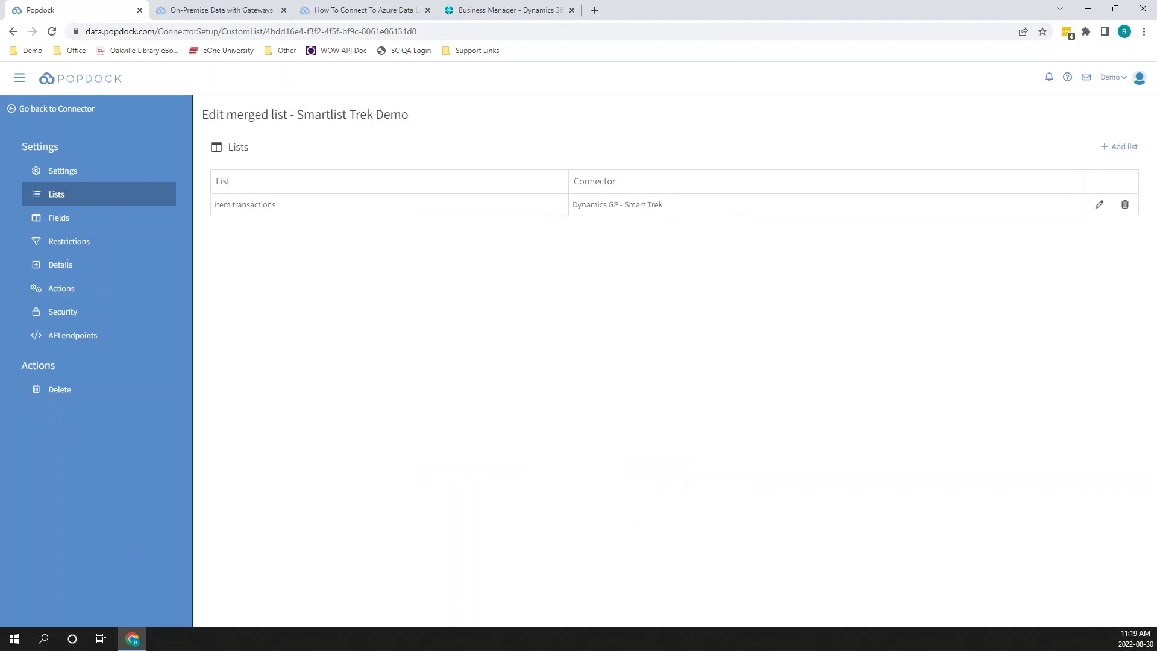
Add the Dynamics 365 Business Central (Production) Items list from the Inventory group for the company CRONUS US
click(1124, 149)
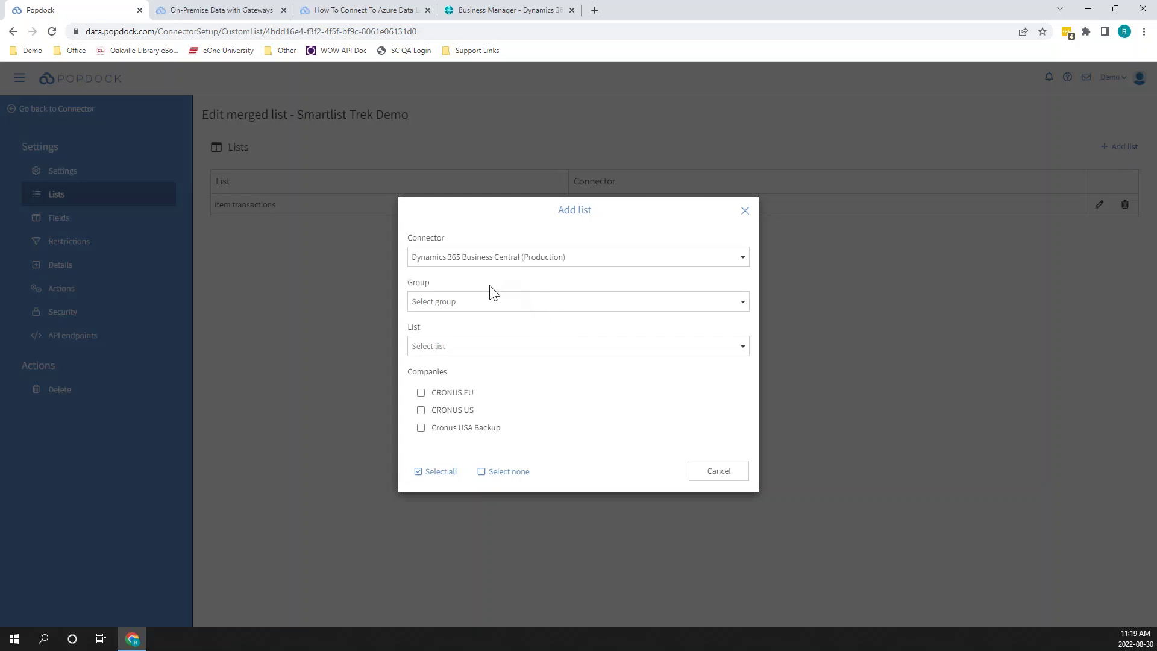
click(450, 304)
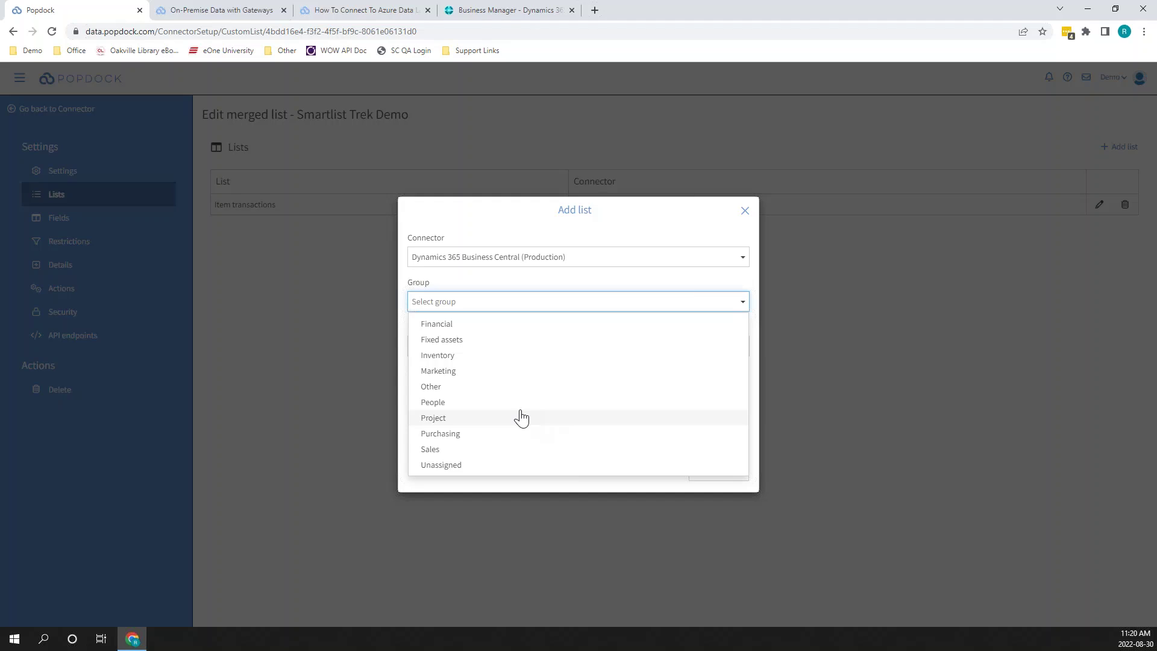
click(463, 354)
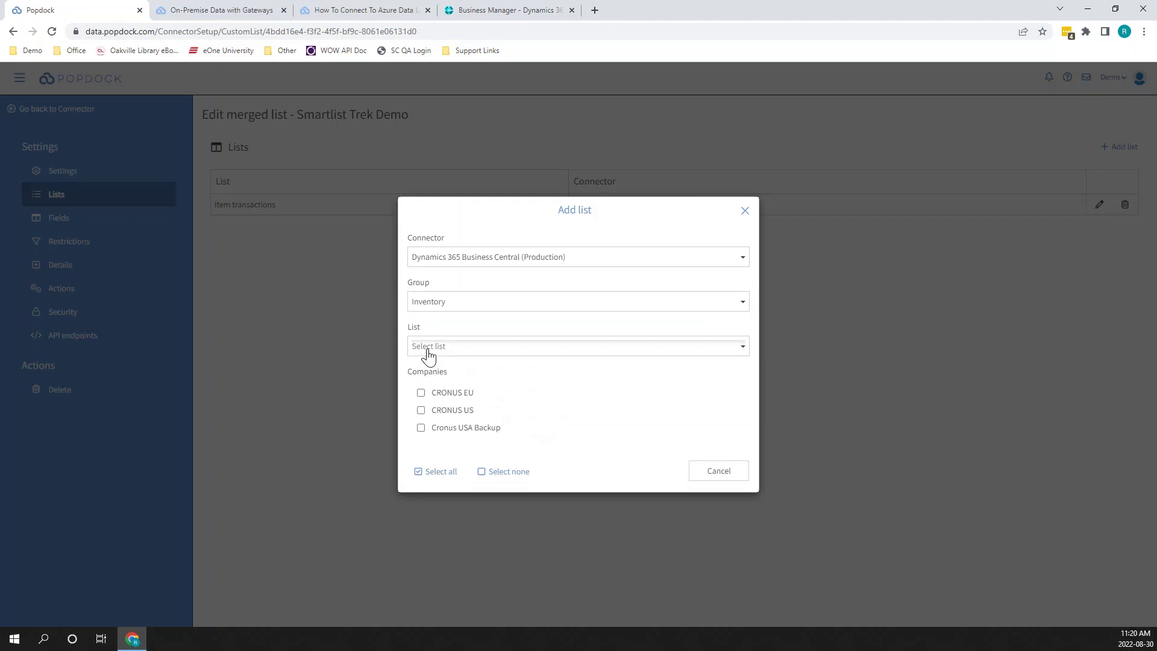
click(428, 348)
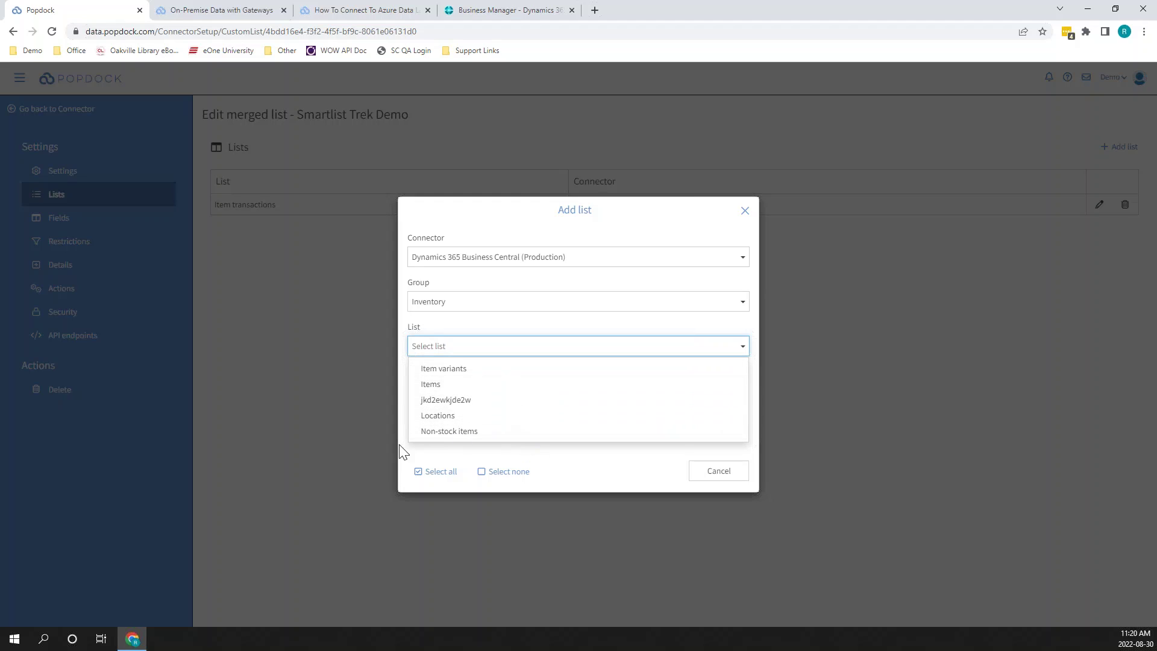
click(439, 386)
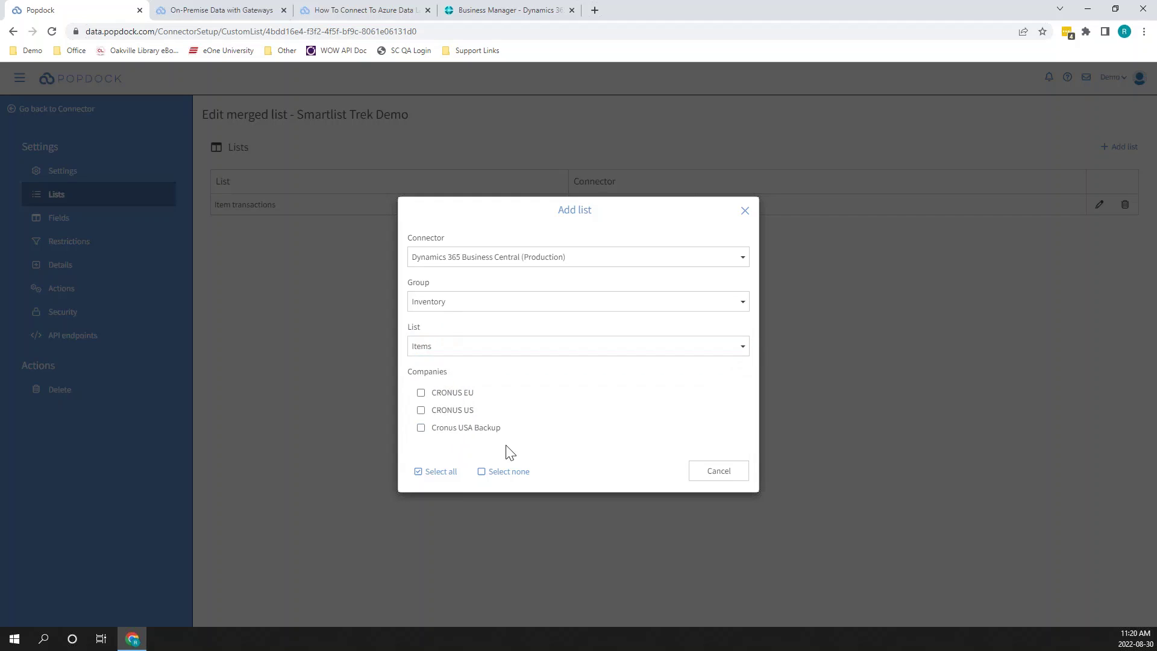
click(420, 411)
click(656, 472)
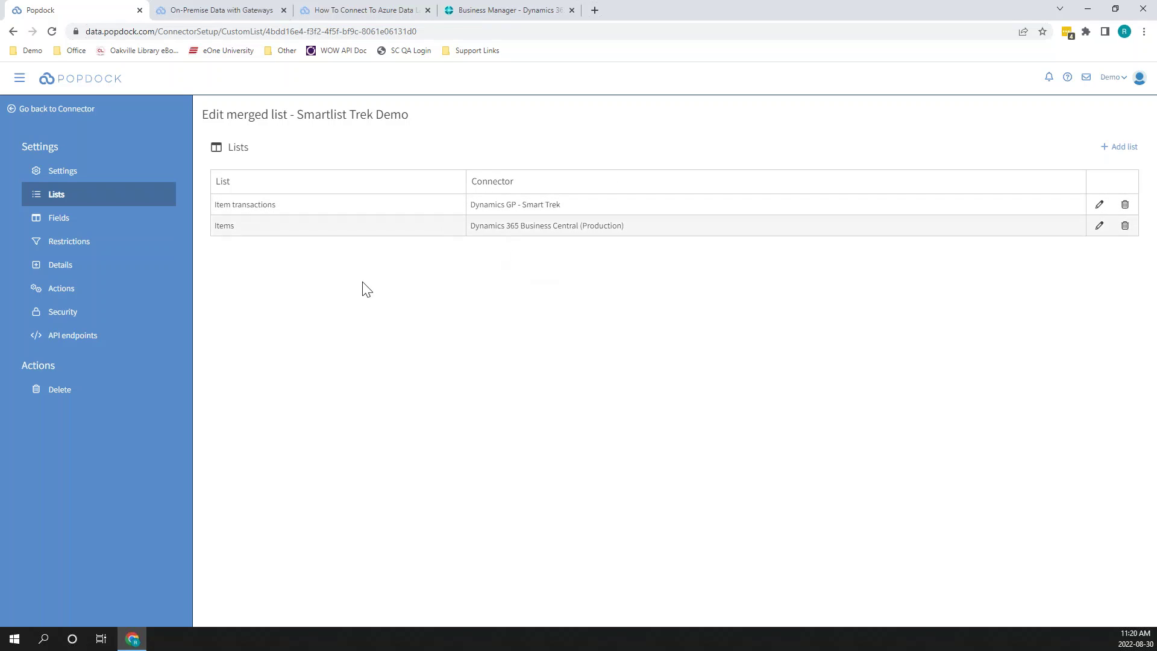
Start a new field for the merged list, named Item Number with the field type String
click(51, 224)
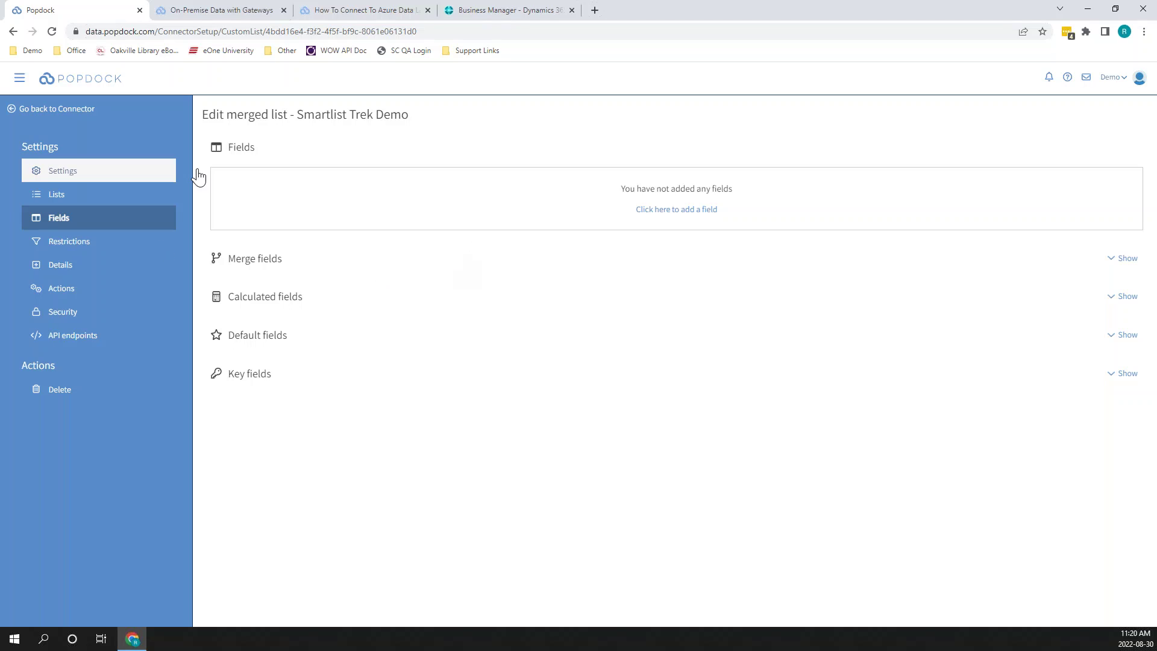
click(676, 212)
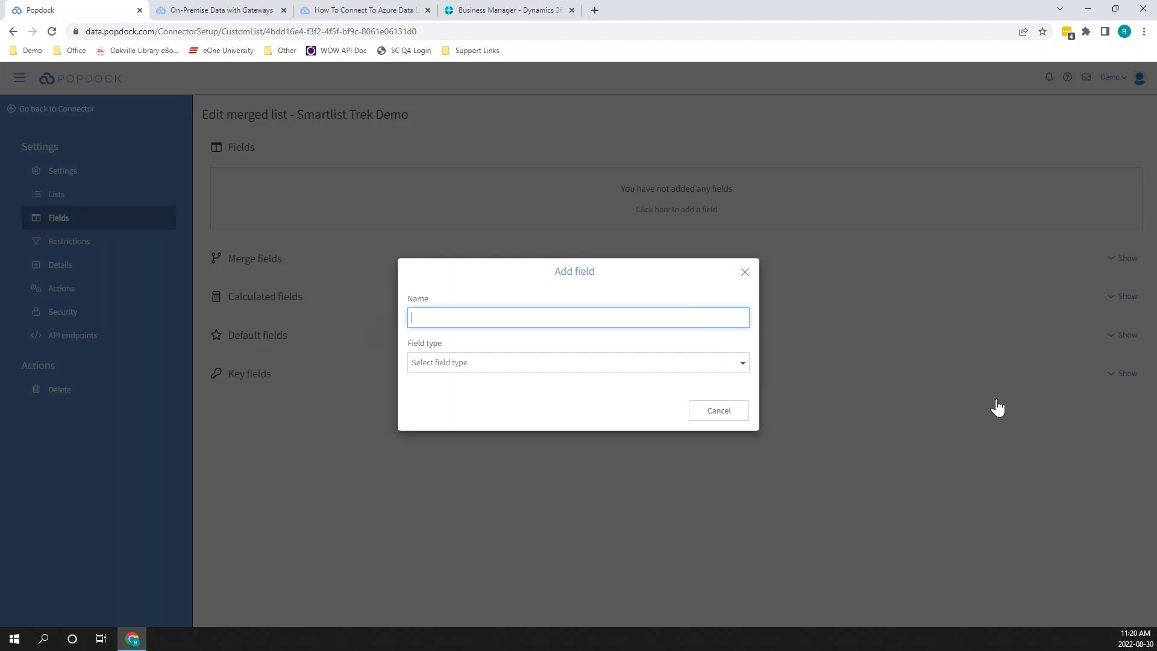
text(Item Number)
click(430, 362)
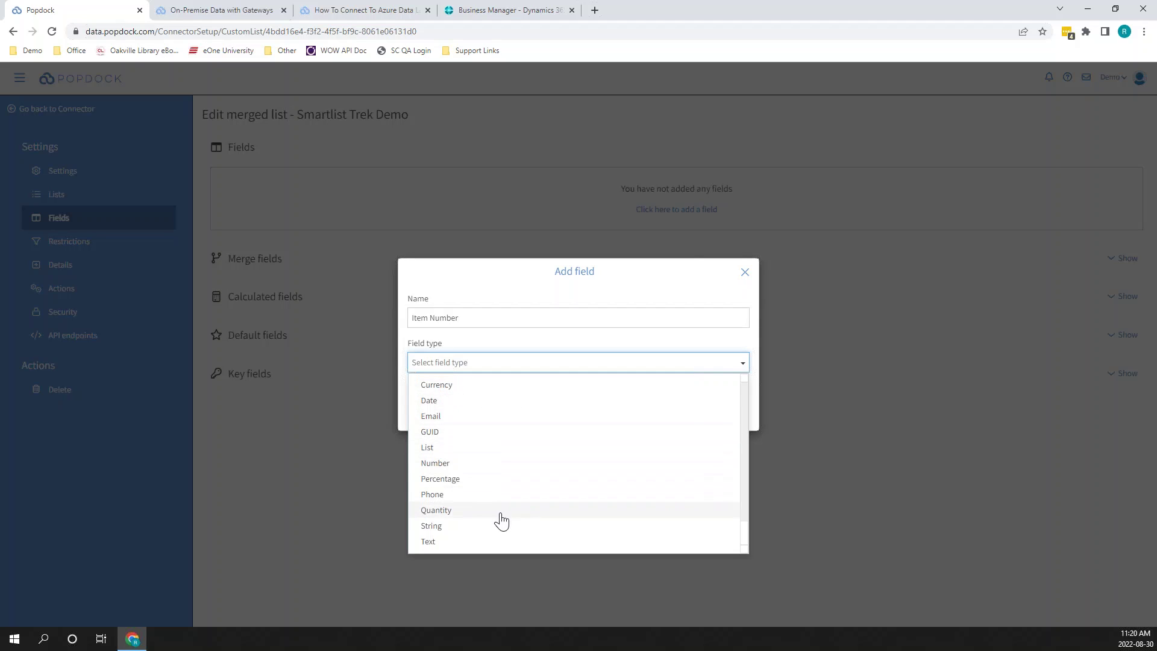
click(467, 526)
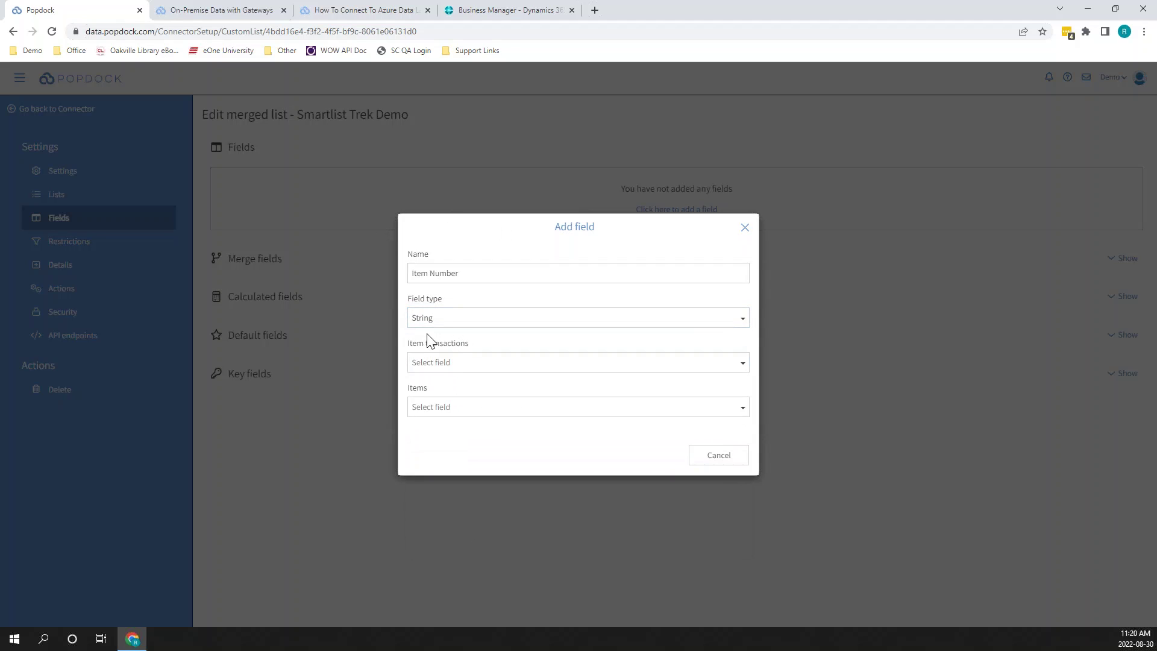
Map the new field to Item number in both Item transactions and Items, and add it to the merged list
click(433, 368)
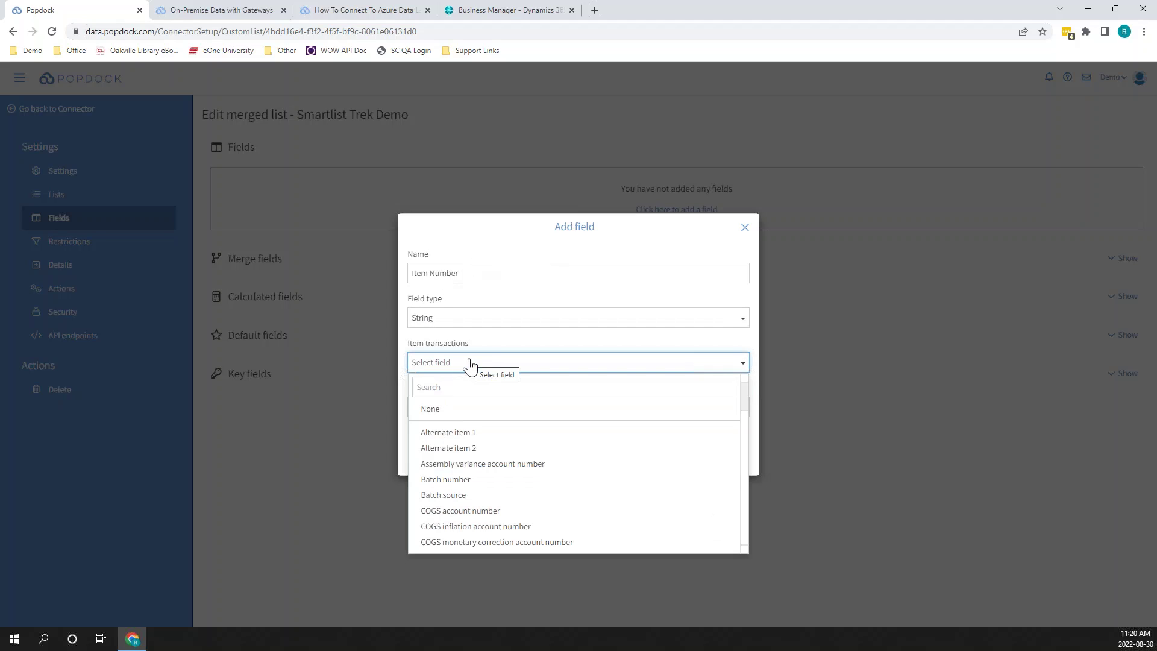
click(447, 384)
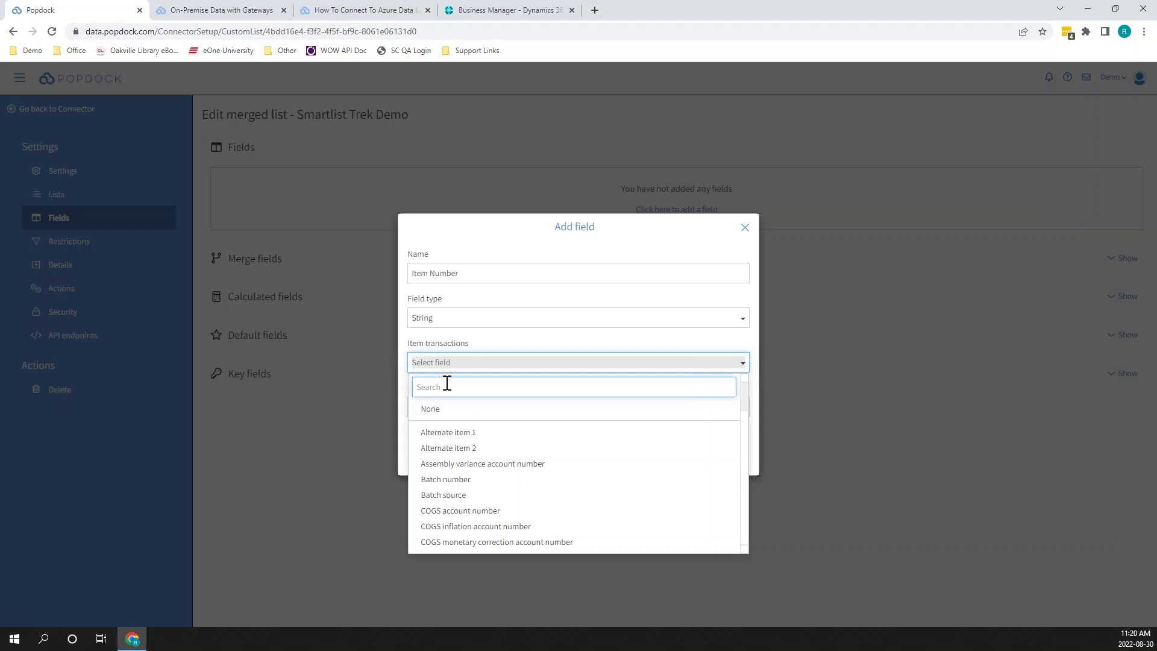
text(item)
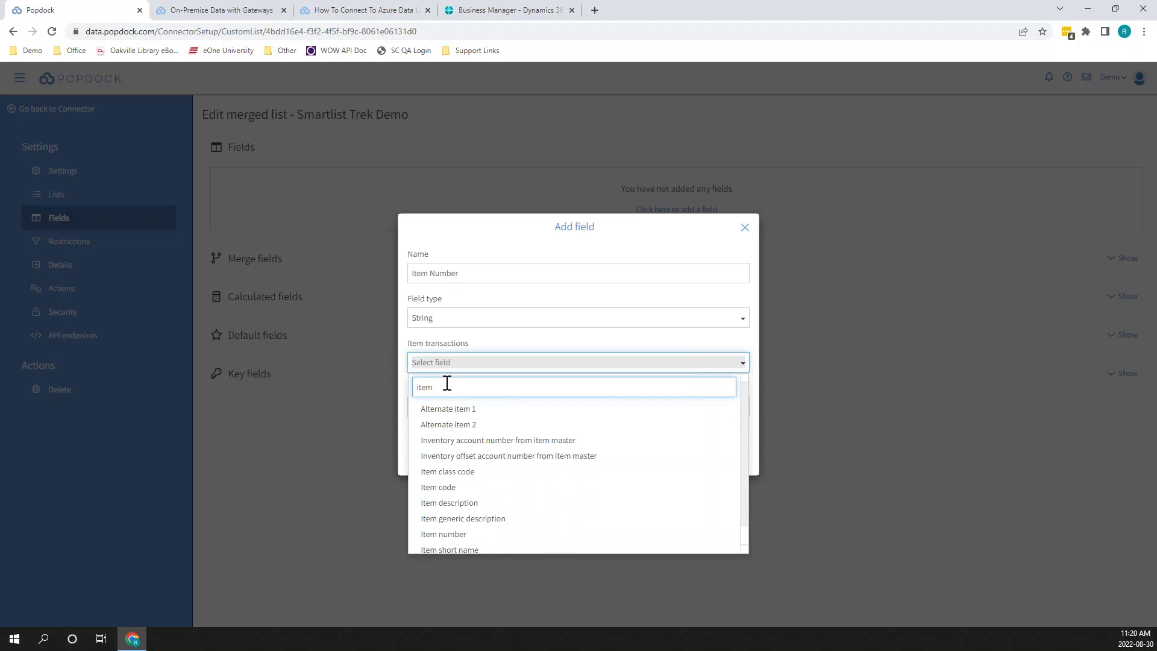
click(458, 534)
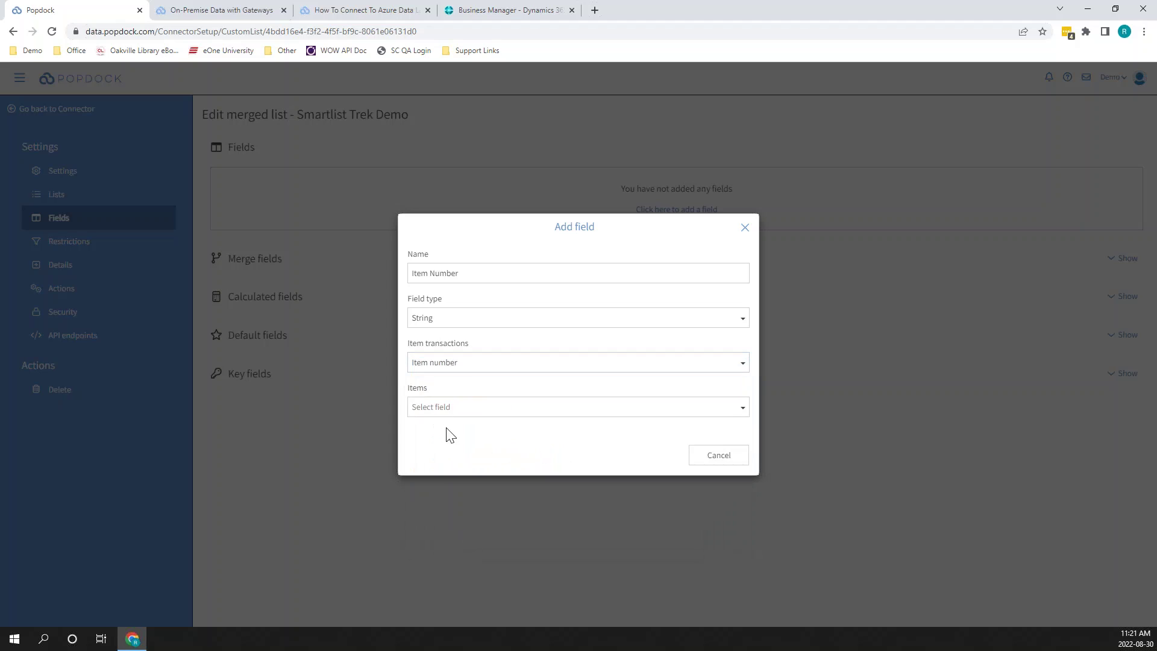
click(445, 408)
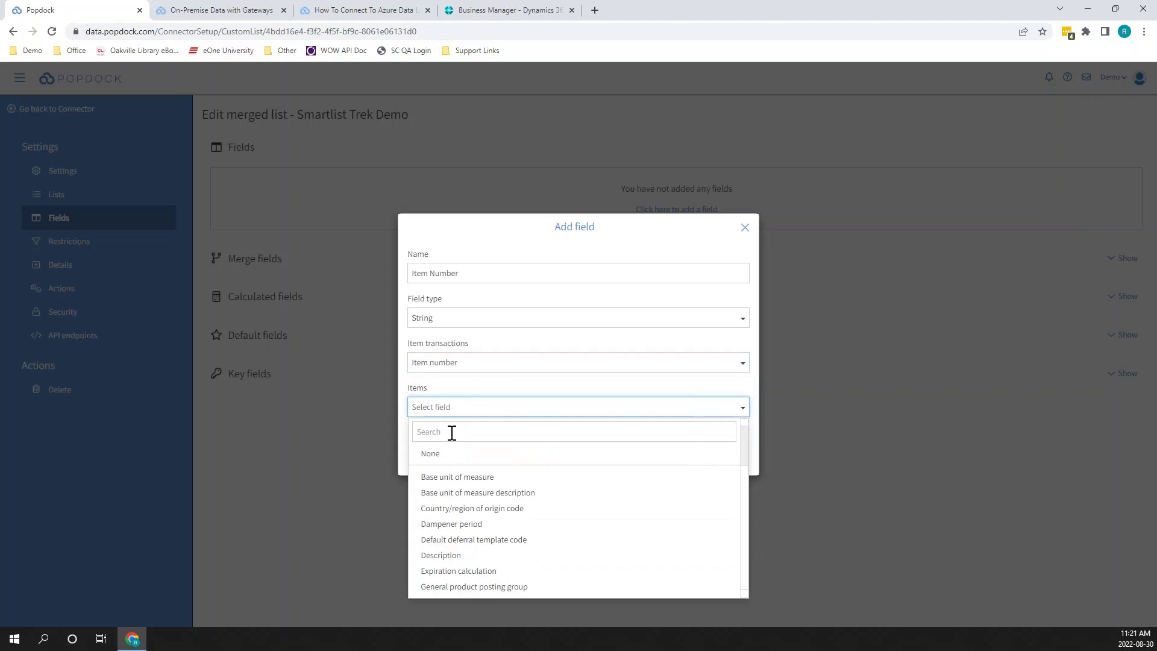
scroll(467, 477, down, 5)
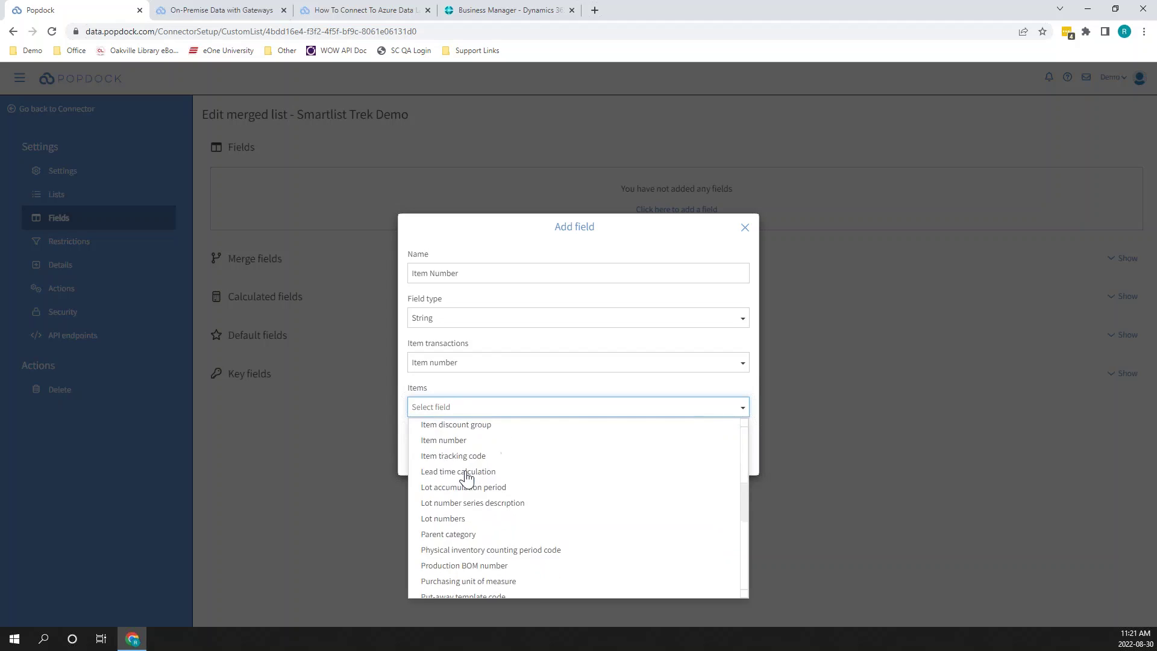
scroll(467, 477, down, 3)
scroll(476, 479, up, 3)
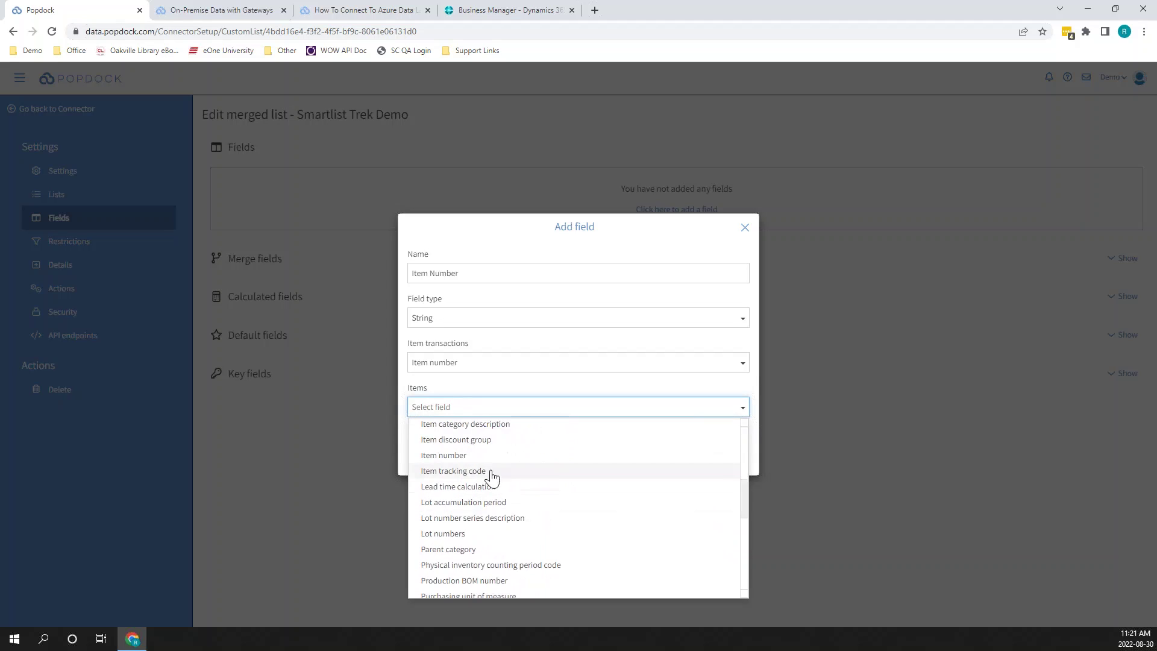
click(444, 456)
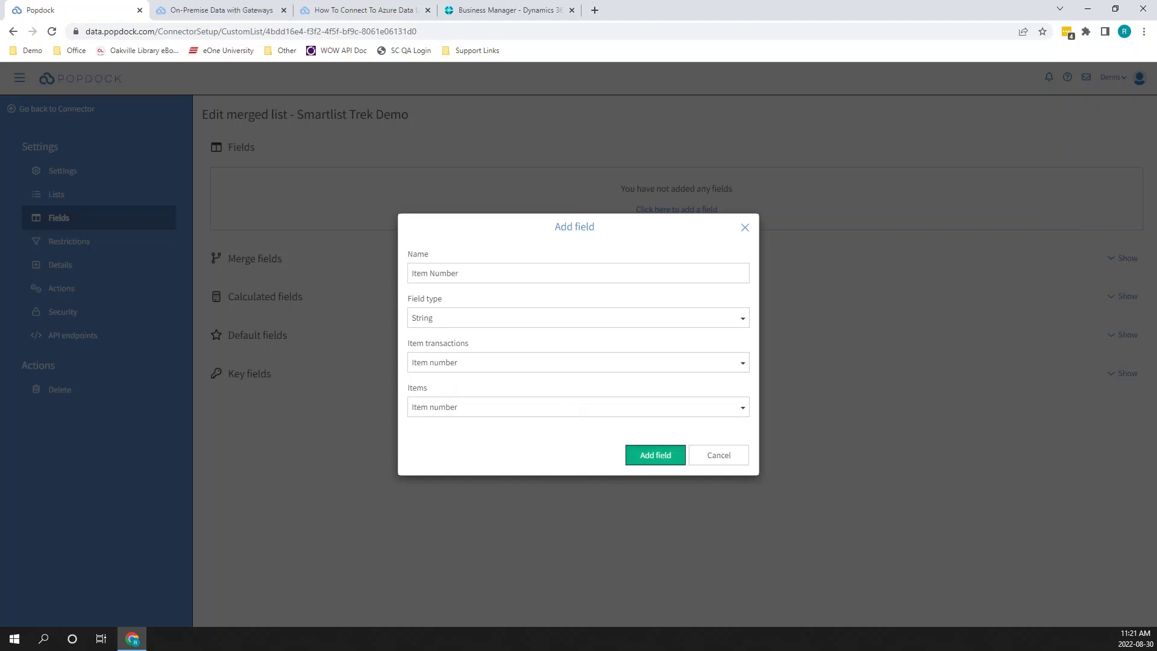
click(658, 459)
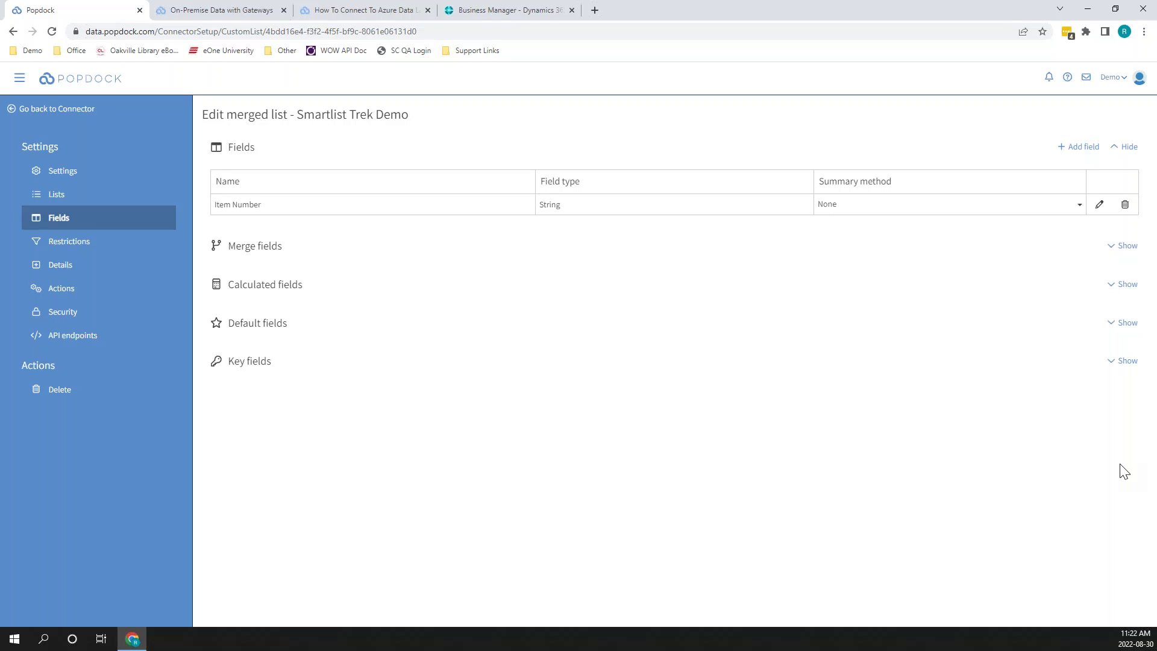
Return to the connector, show only its custom lists and examine the types of custom list that can be added
click(52, 114)
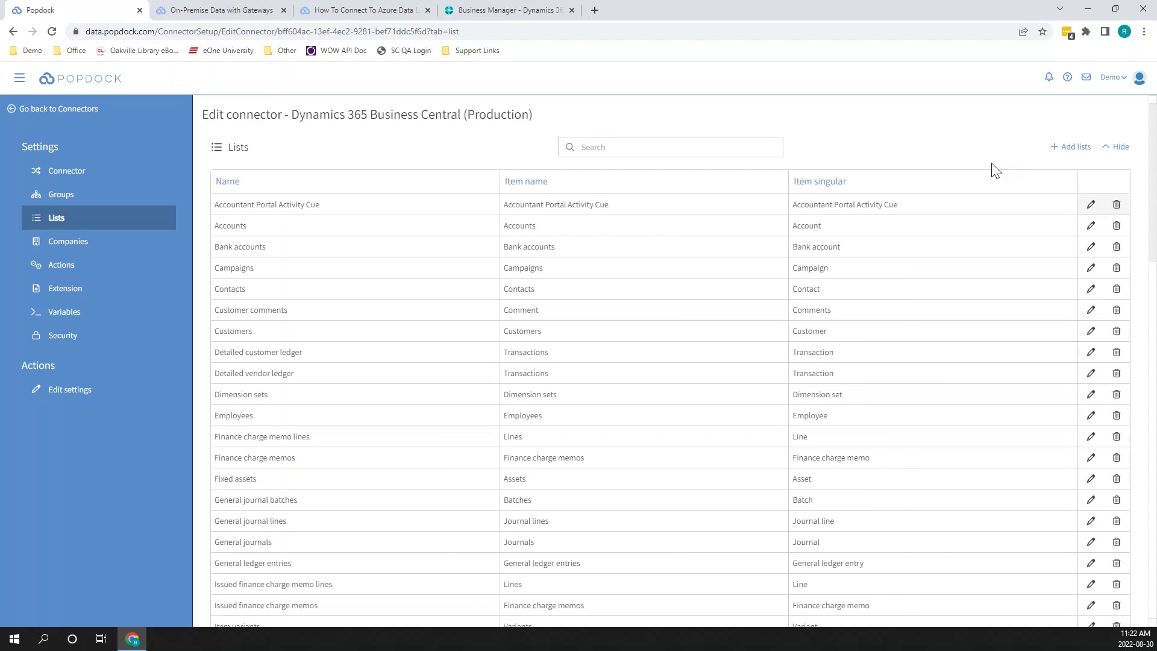
click(1118, 147)
click(1125, 188)
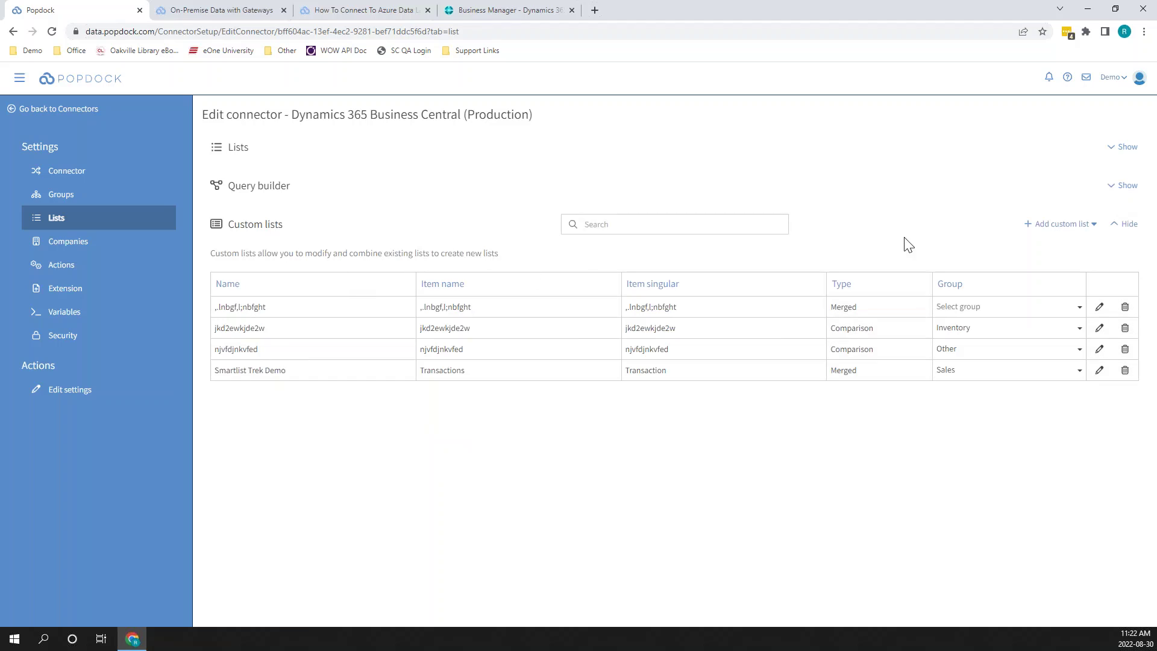
click(1053, 225)
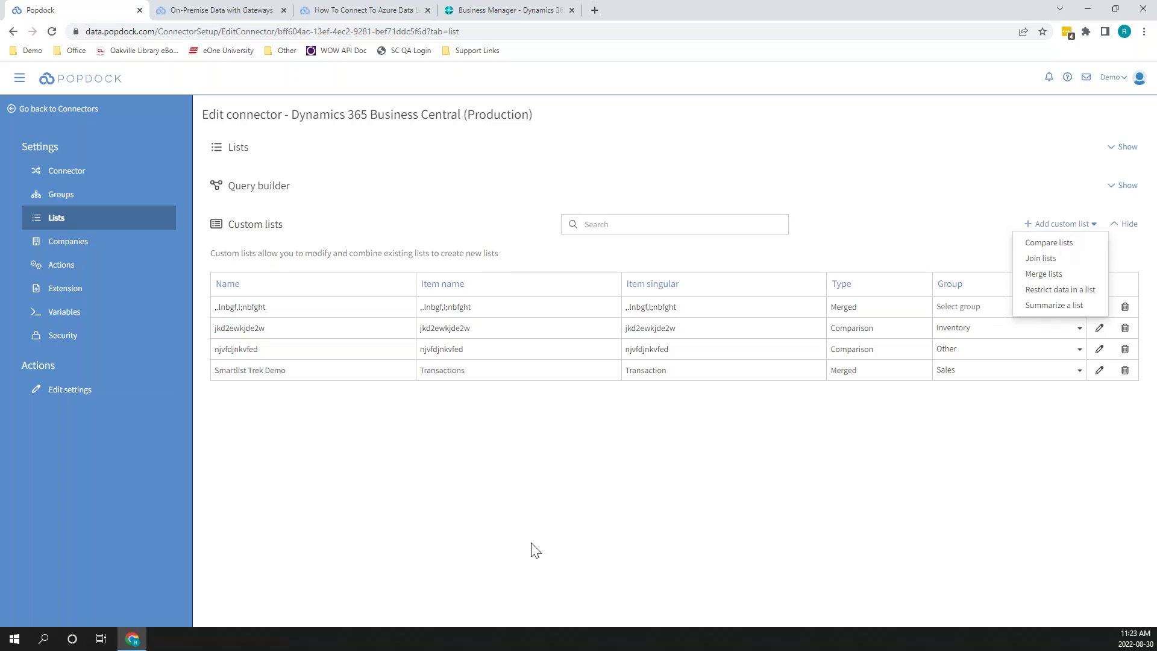
click(396, 545)
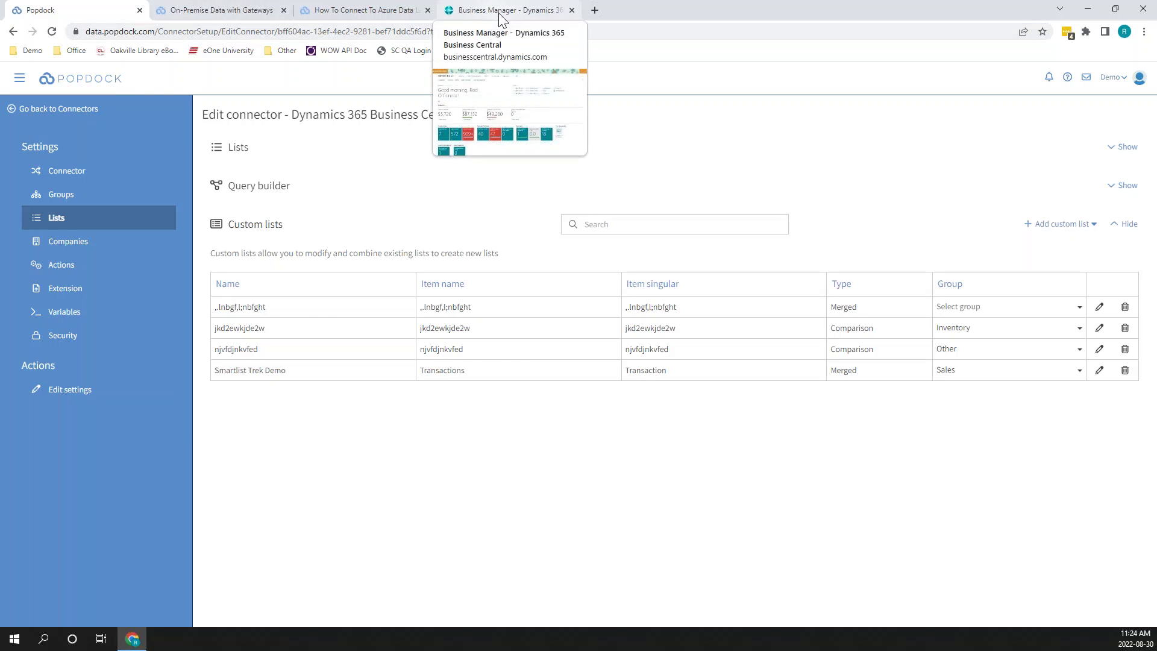
Switch to Dynamics 365 Business Central and bring up the Customers list
click(500, 18)
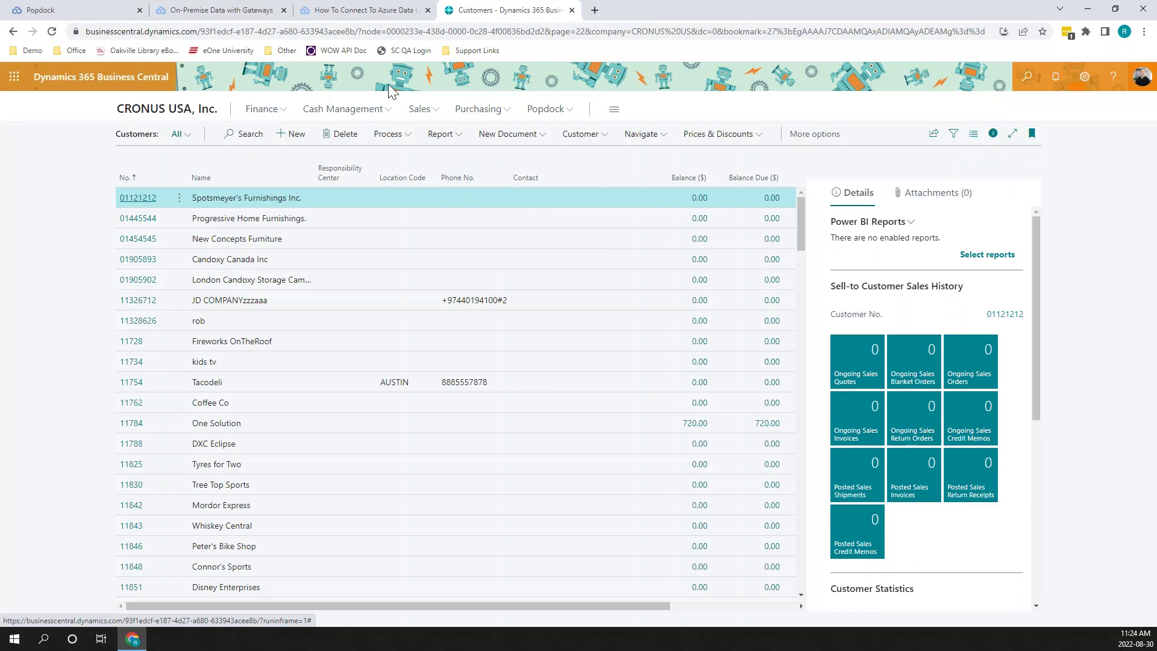
Search the Customers list for "aaron" and open the customer card of Aaron Fitz Electrical
click(244, 134)
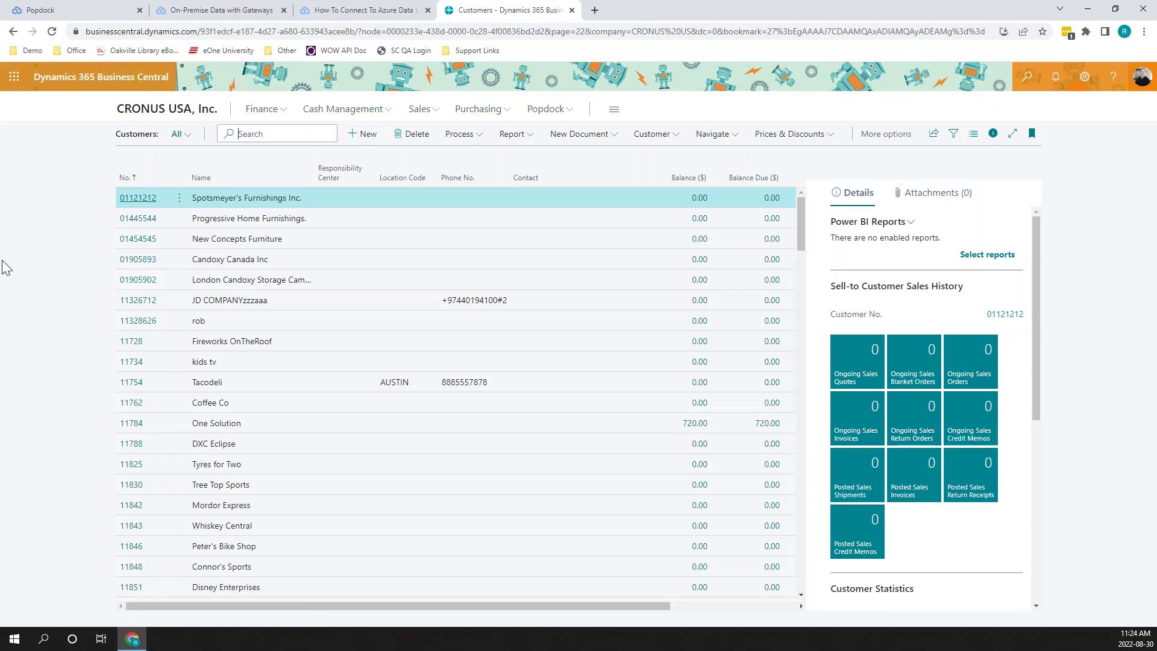
text(aaron)
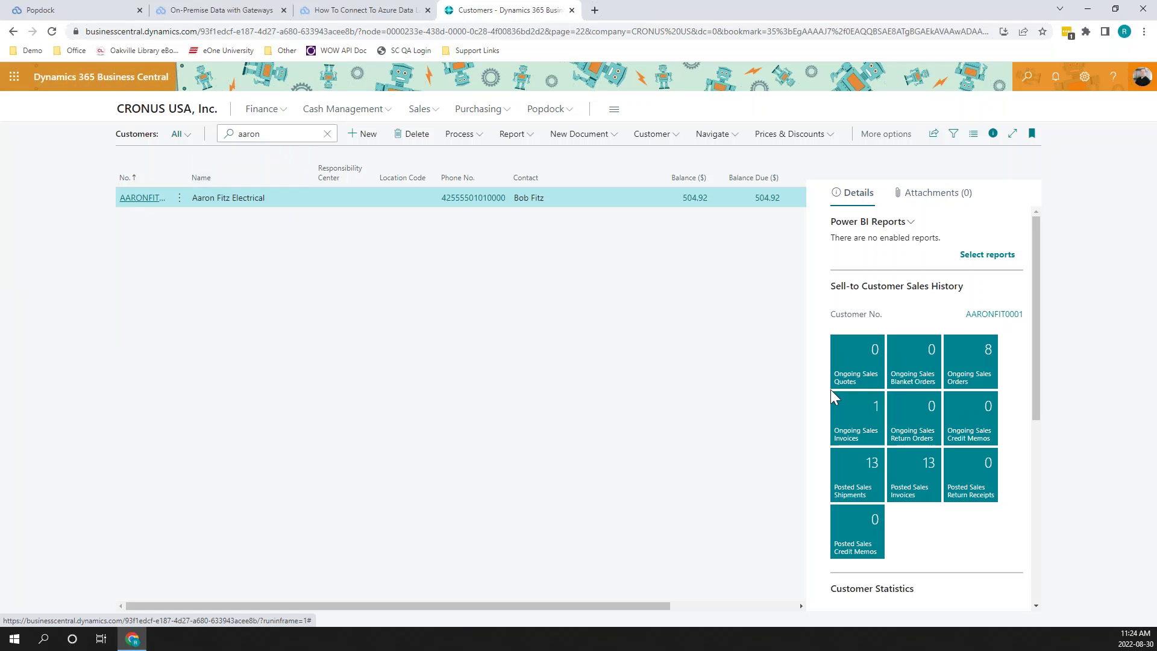
click(994, 314)
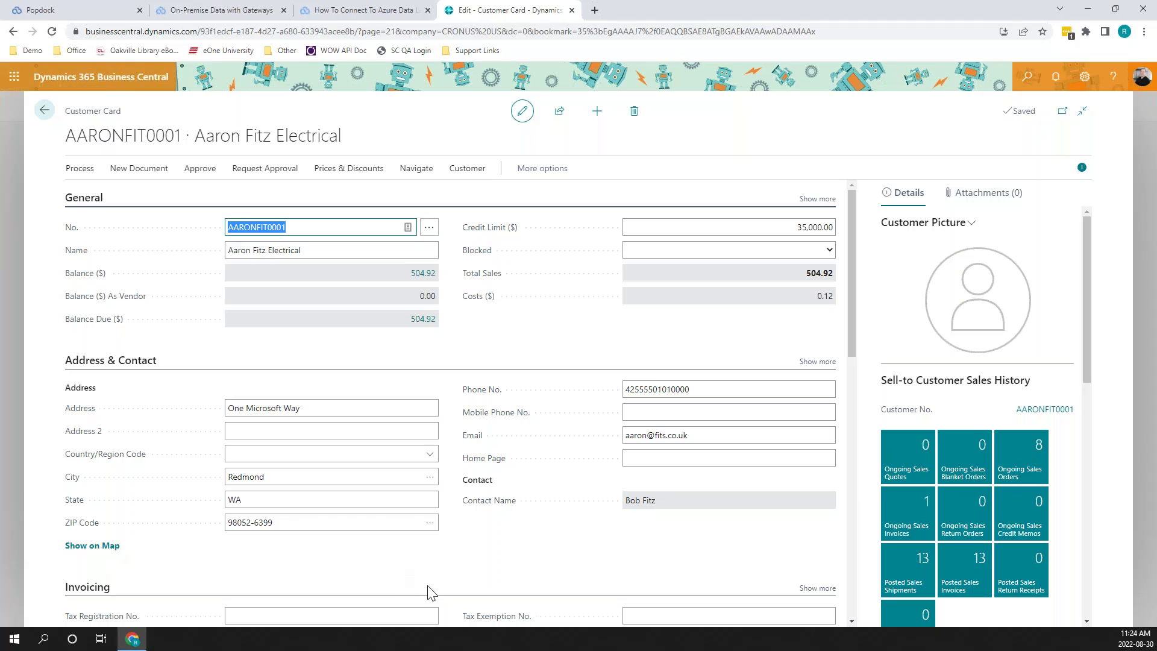
Examine the merged GP and BC sales lines in the customer card's Additional Detail section, including their source connectors
scroll(426, 587, down, 3)
scroll(425, 467, down, 10)
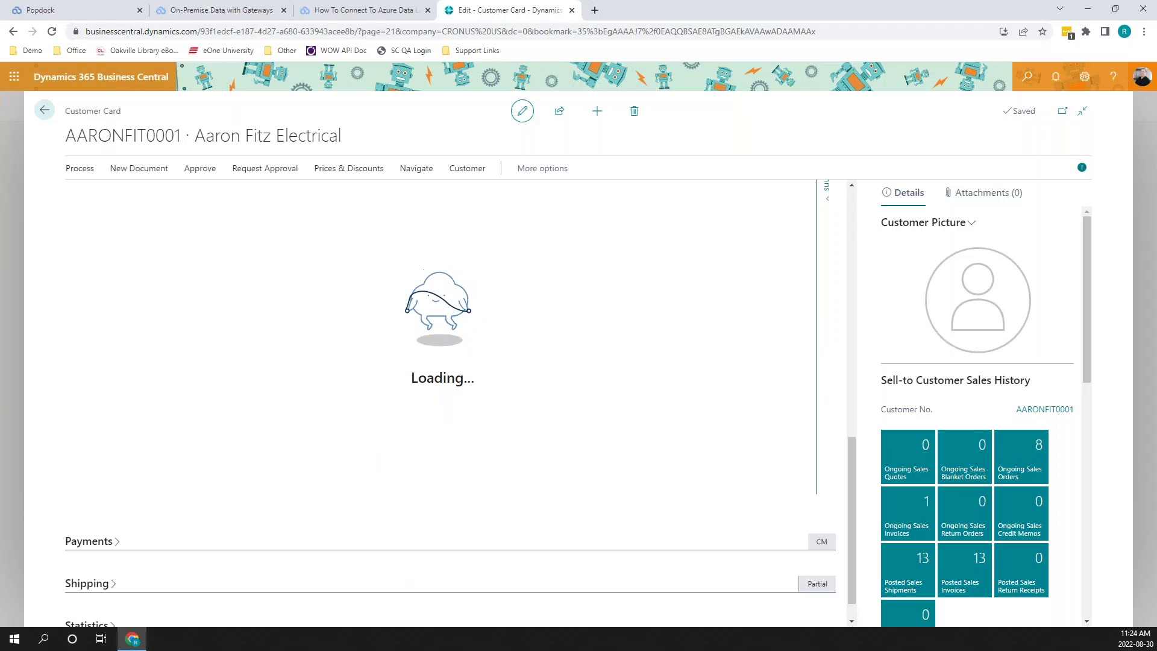
scroll(416, 362, up, 3)
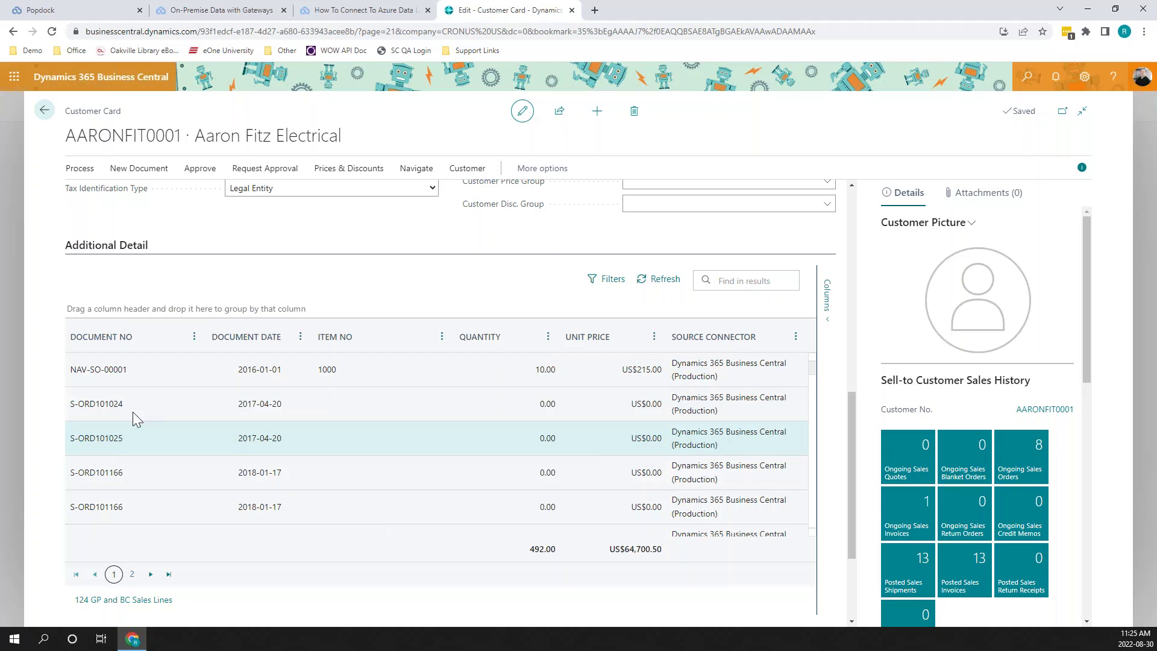
scroll(123, 407, up, 1)
scroll(118, 401, up, 1)
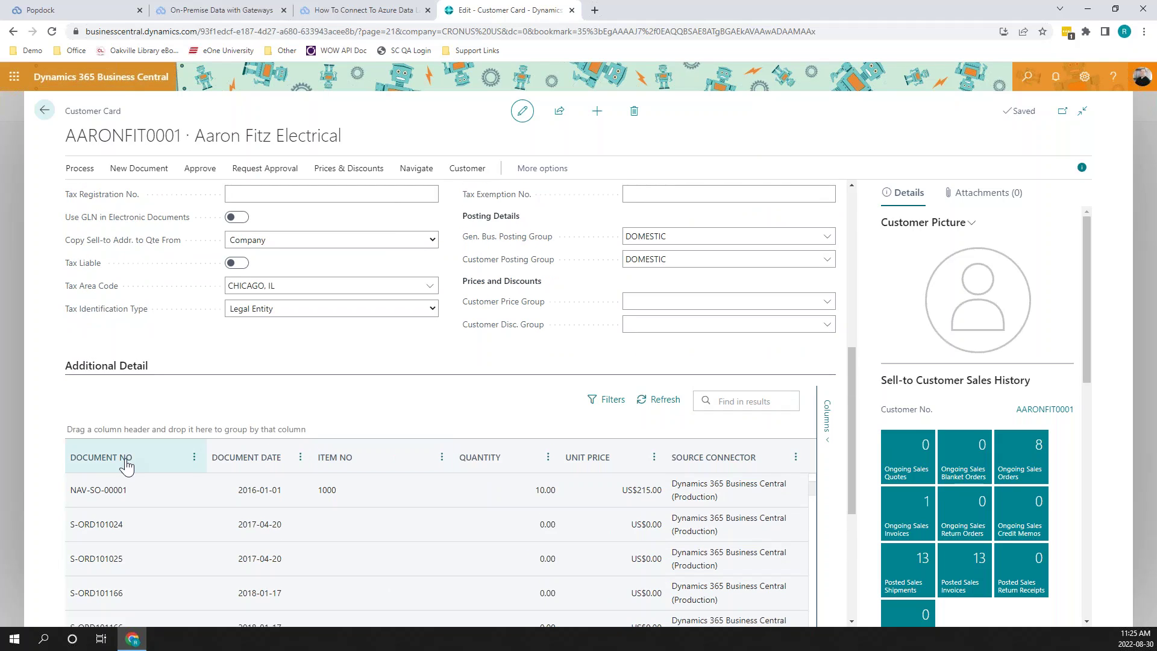
scroll(193, 510, down, 5)
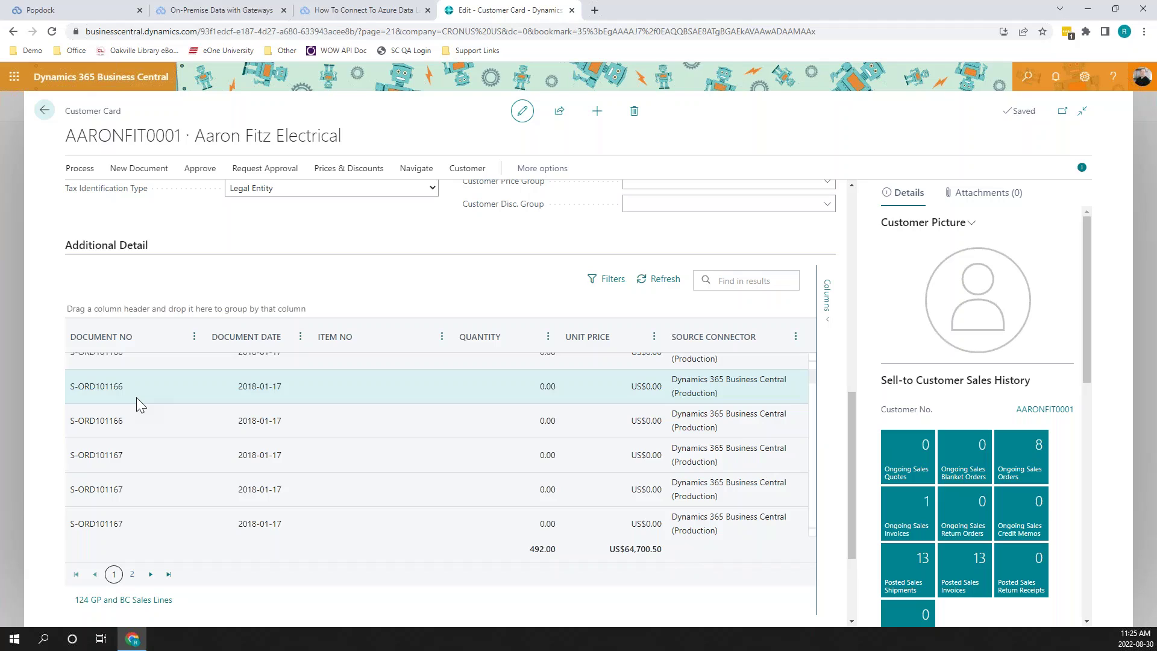
scroll(772, 432, down, 1)
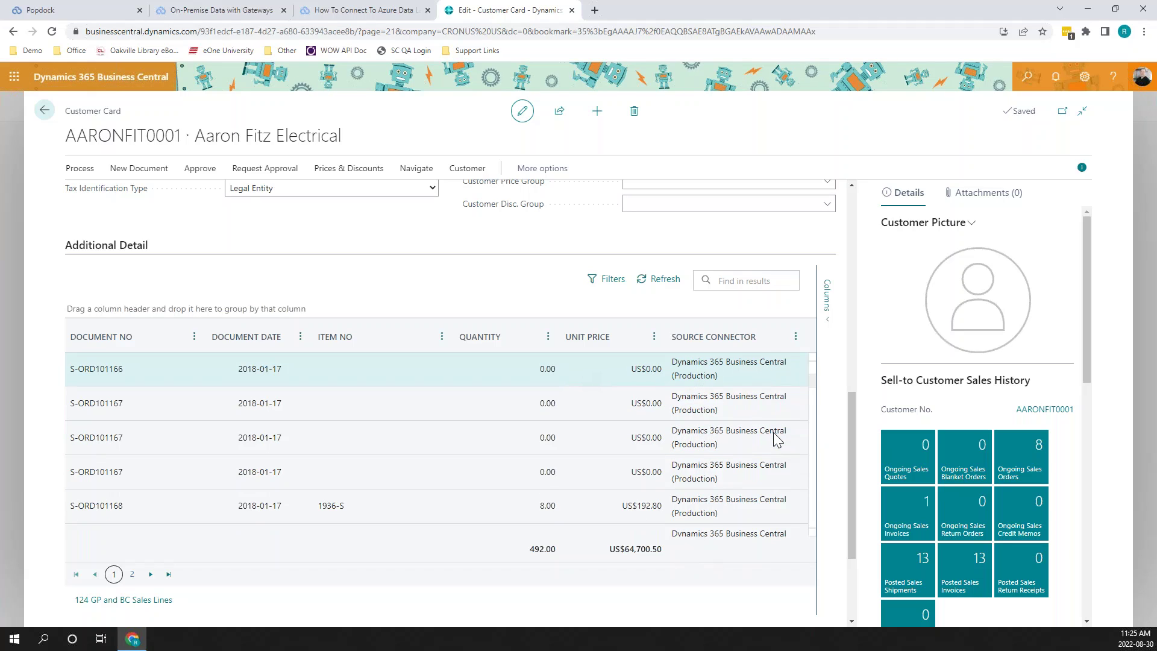
scroll(772, 432, down, 5)
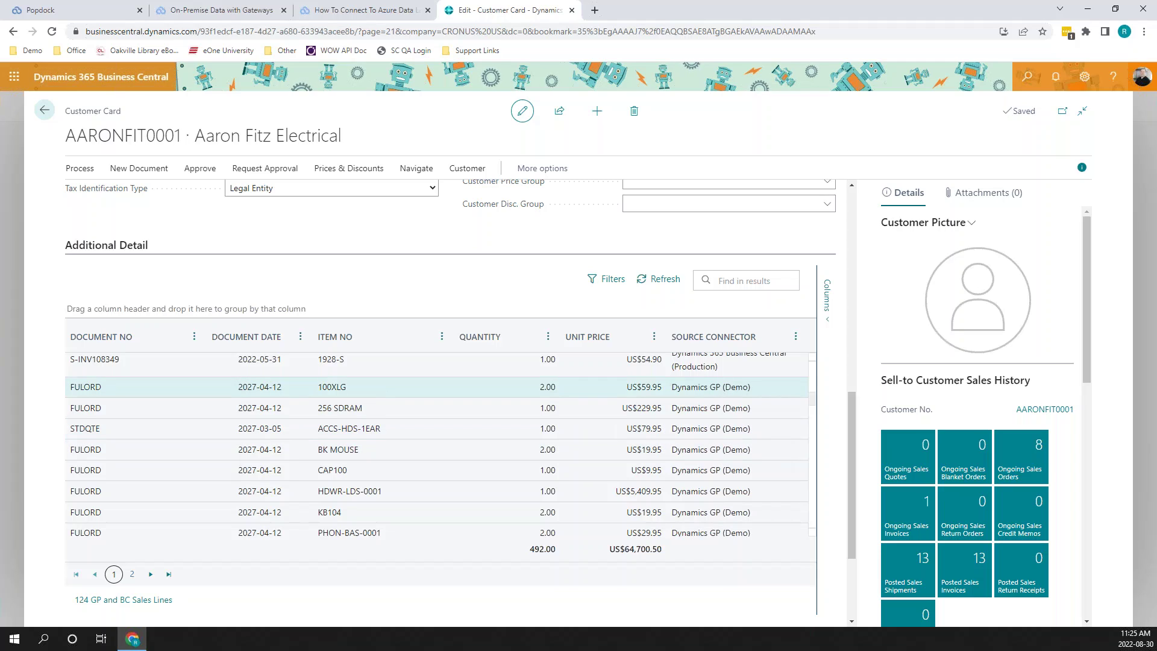
scroll(258, 470, up, 3)
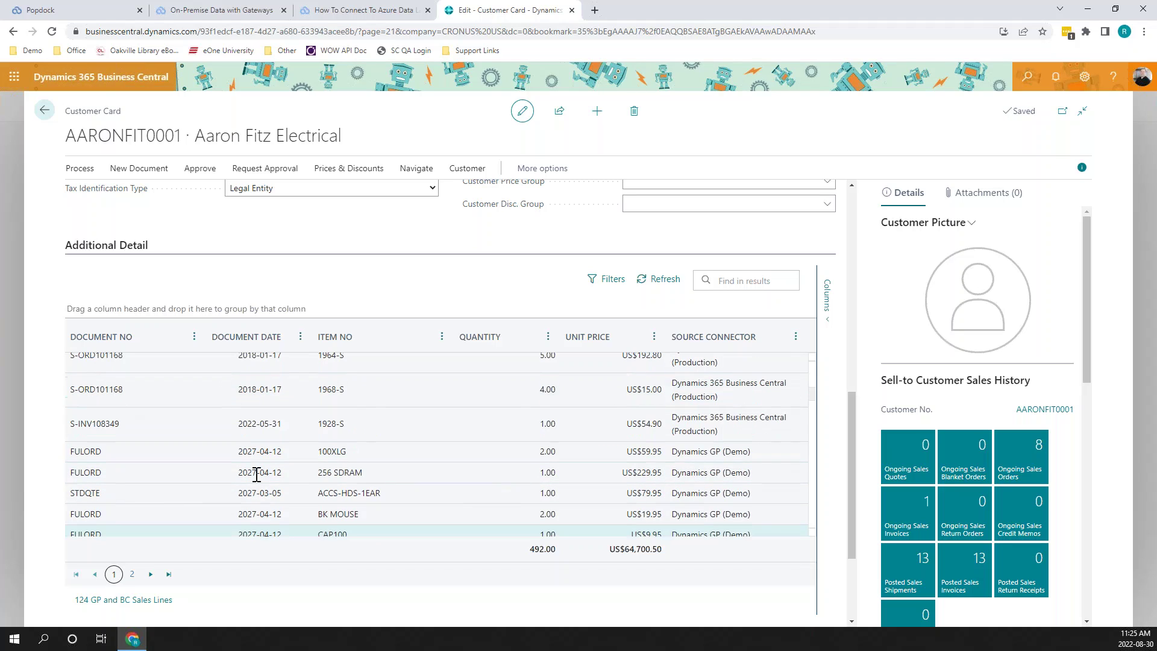
scroll(205, 482, down, 2)
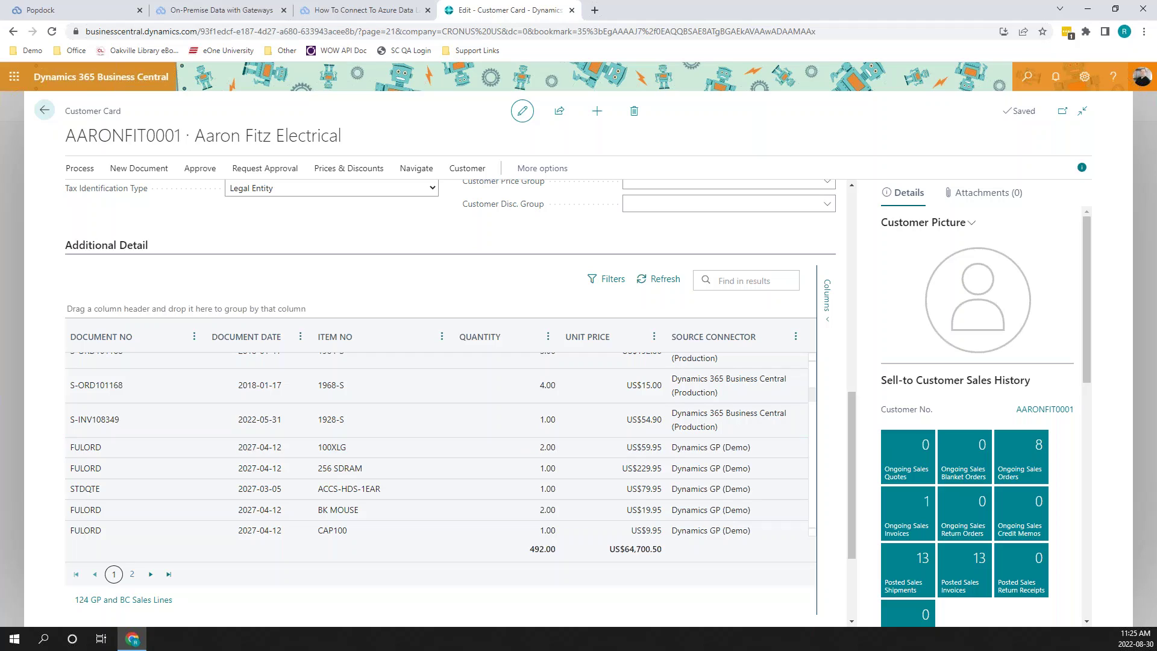
Try adding seven Customer No filter conditions to the merged sales lines list and discard them
click(610, 280)
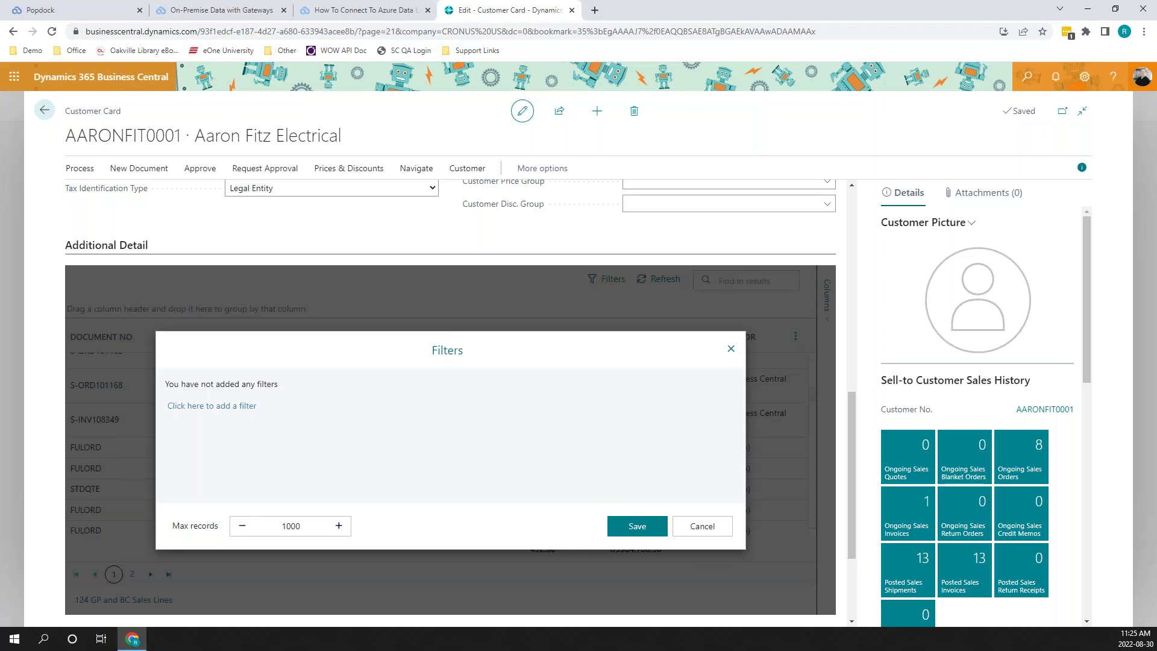
click(192, 407)
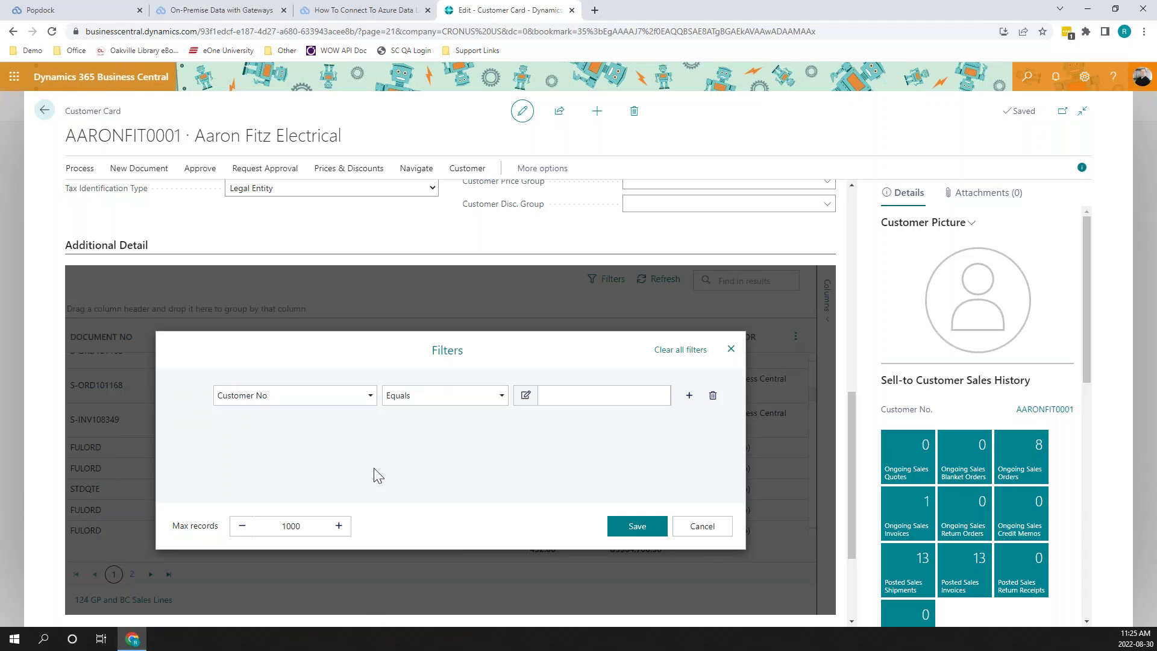
click(689, 396)
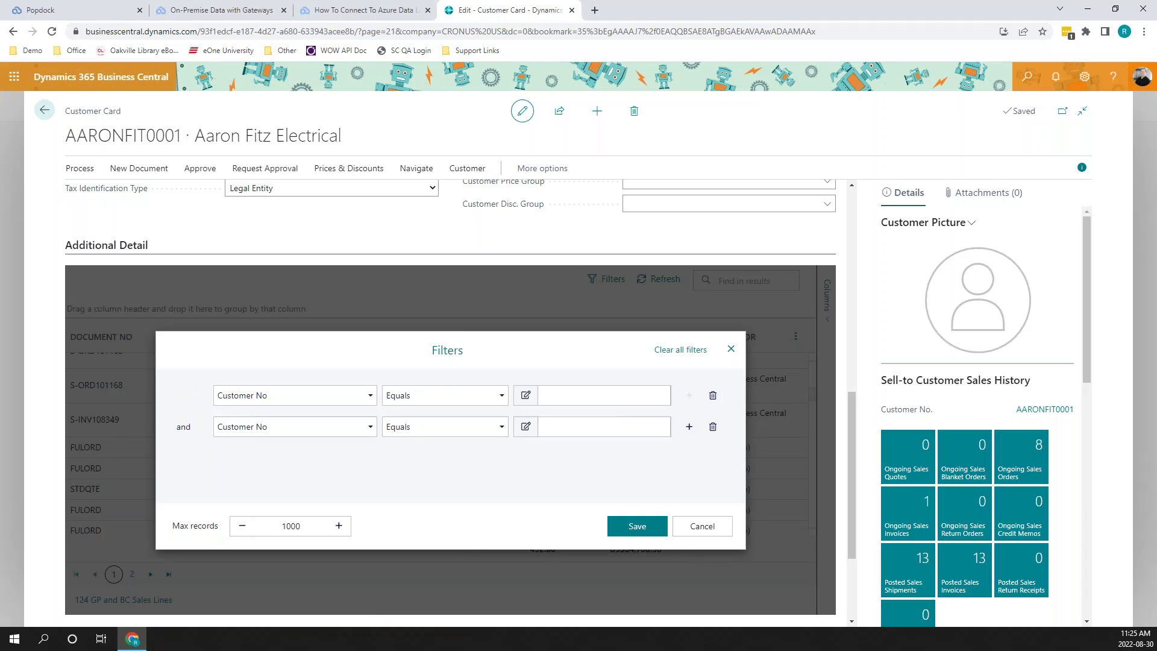
click(689, 429)
click(690, 458)
click(691, 477)
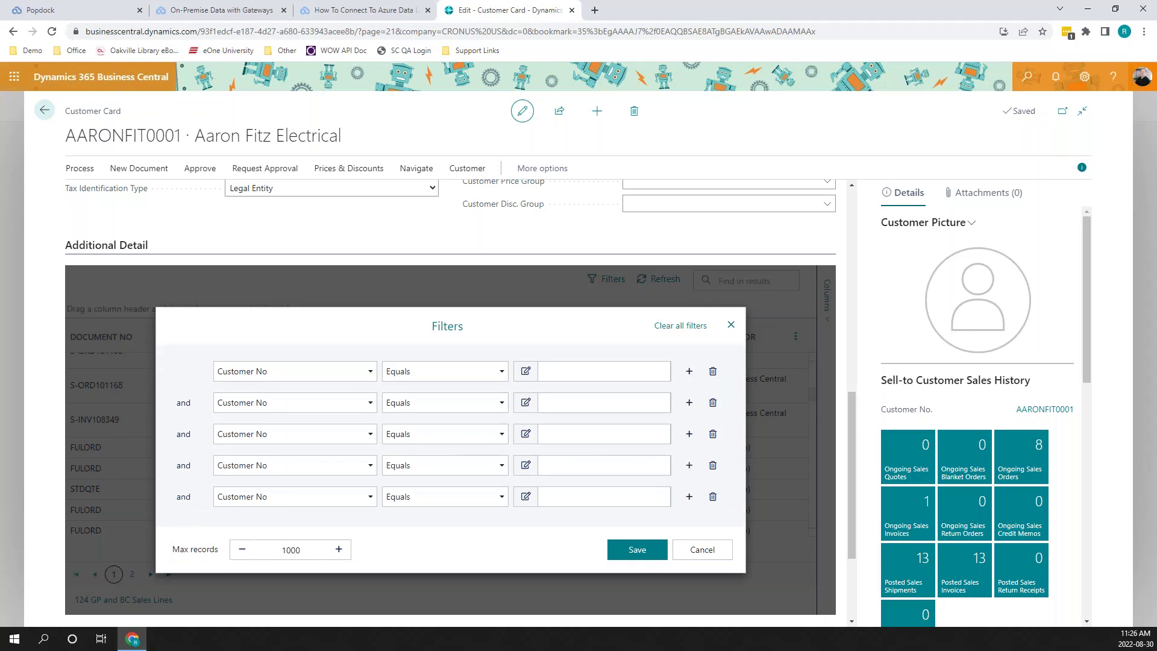
click(691, 508)
click(692, 514)
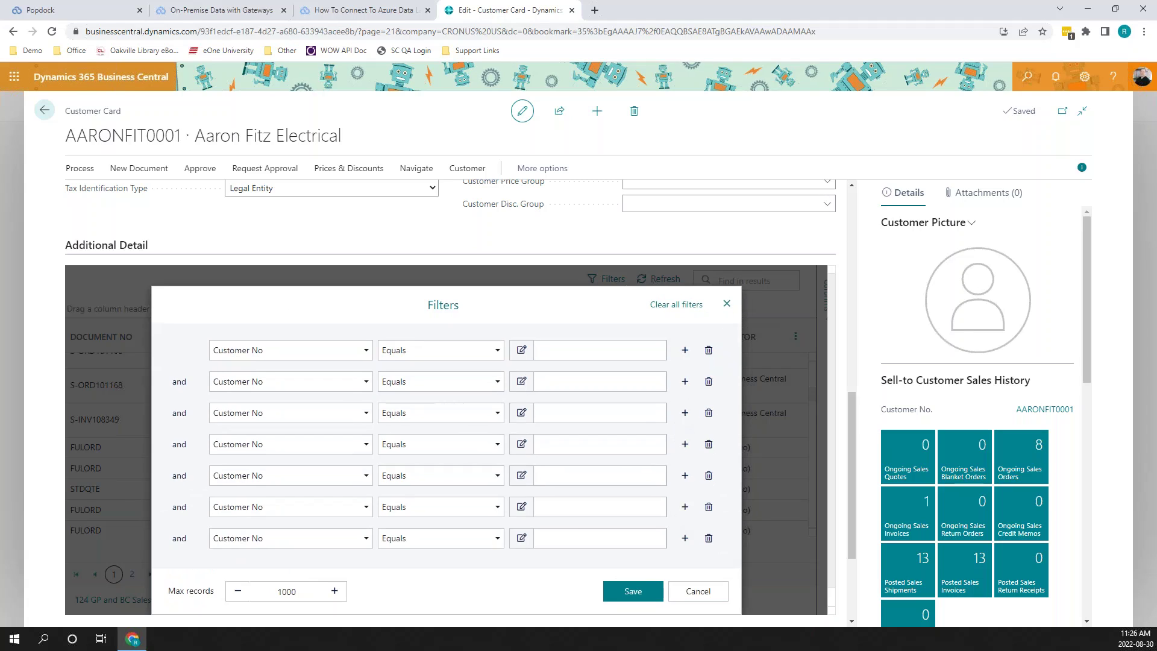
click(180, 415)
click(178, 508)
click(698, 591)
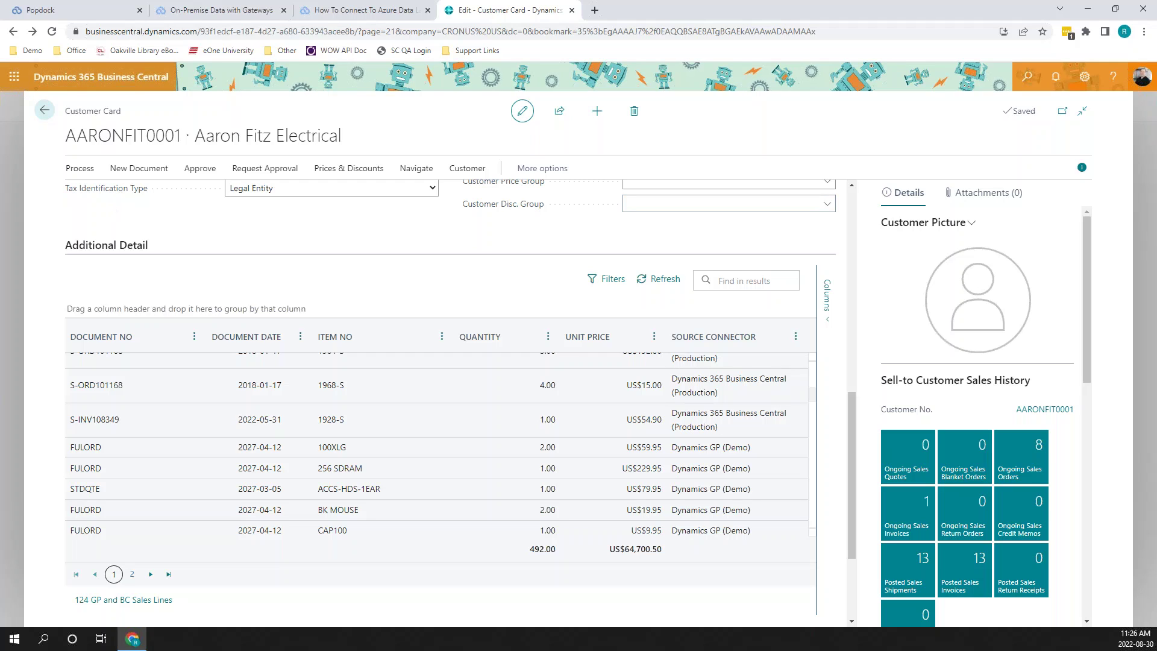
Leave the customer card for the company home page, switch to Popdock and open its Developer settings
click(44, 111)
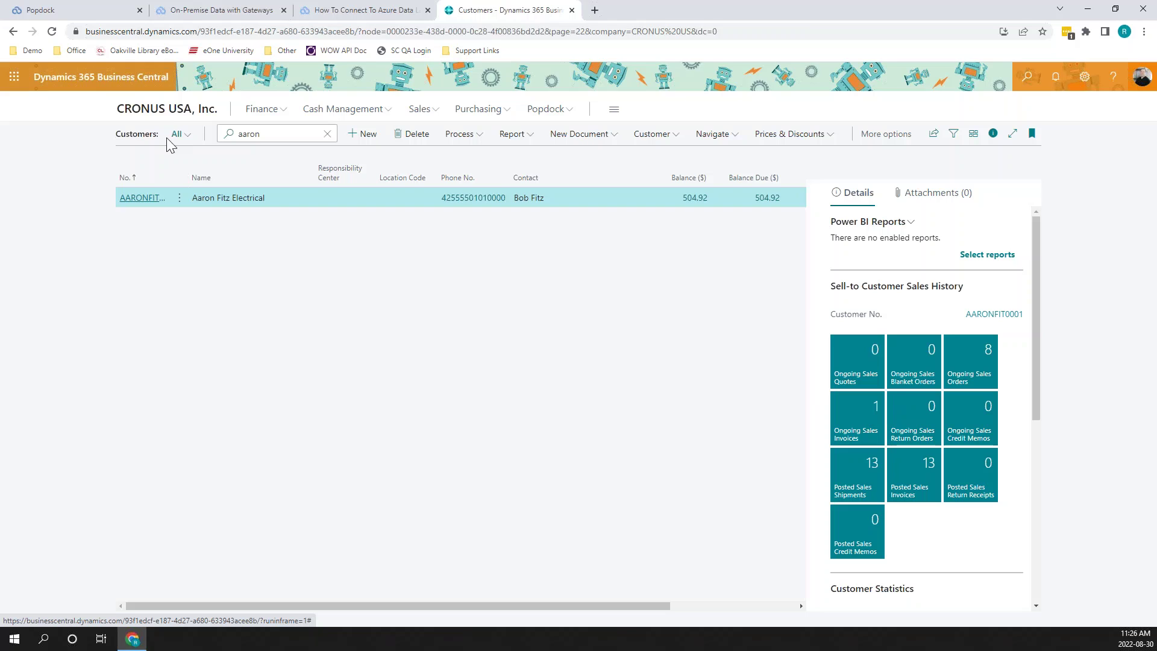
click(167, 110)
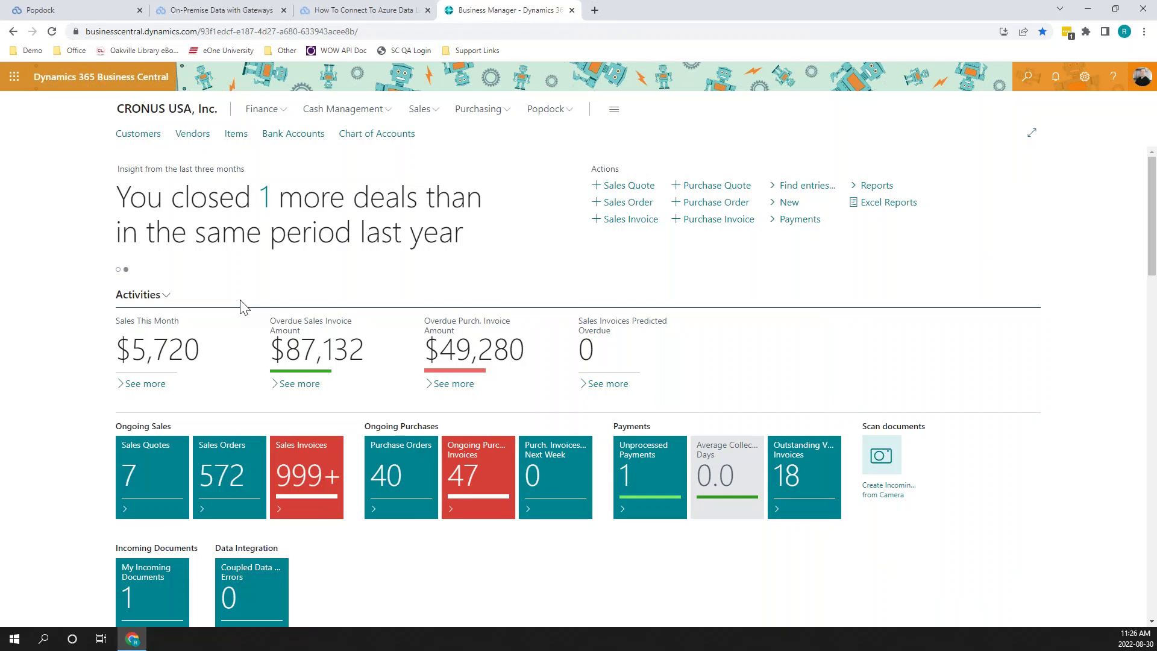
click(76, 16)
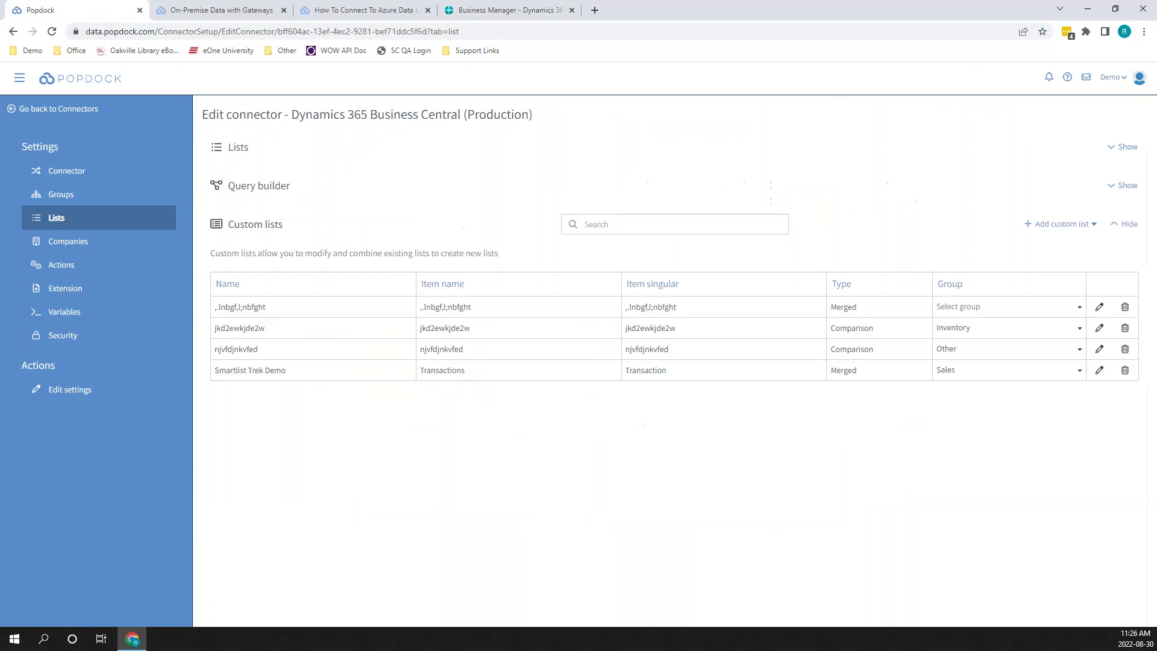
click(19, 80)
click(48, 151)
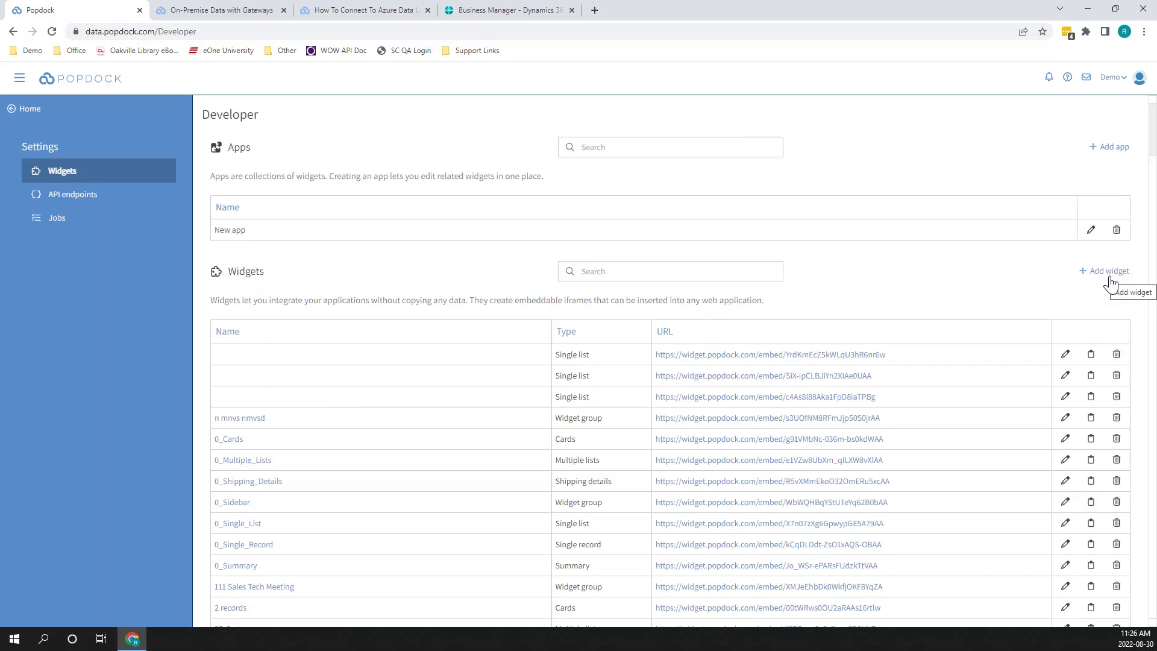
Add a widget named Multi list widget (DELETE ME) with the type Multiple lists and open its lists settings
click(1105, 271)
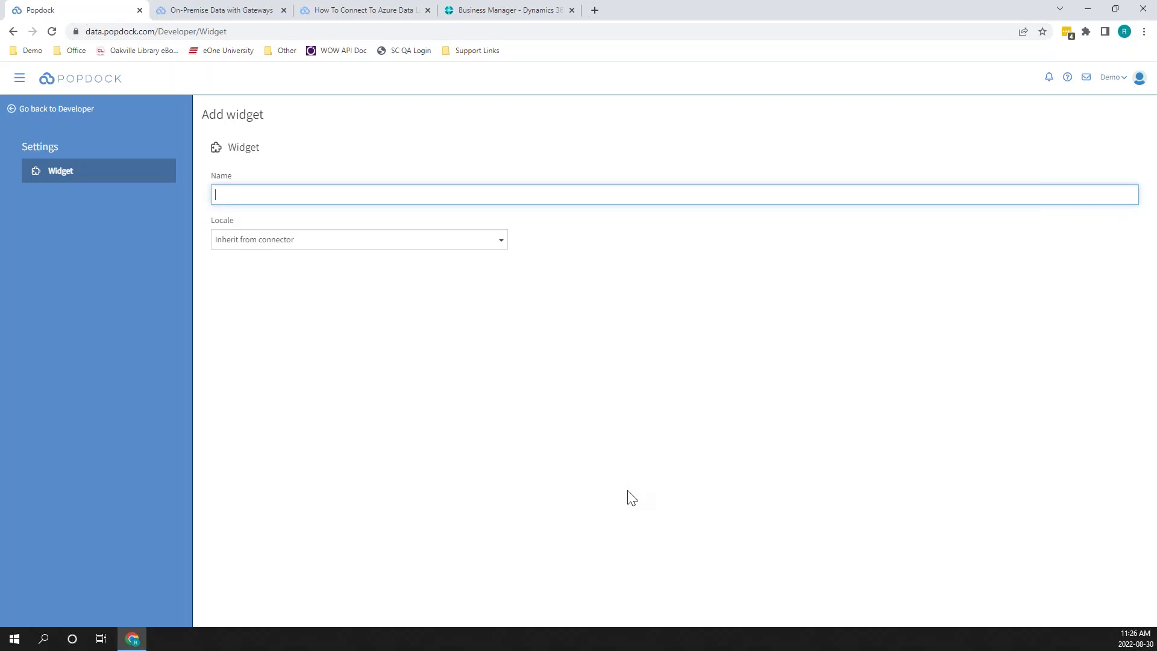
text(Multi list widg)
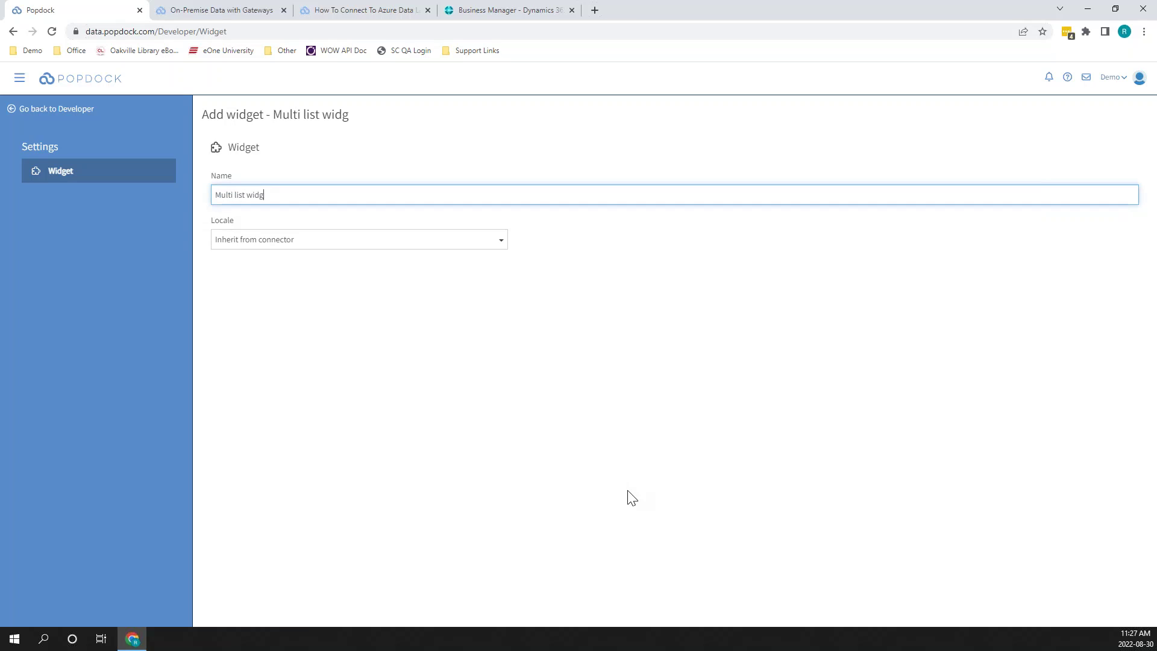
text(et (DELETE ME))
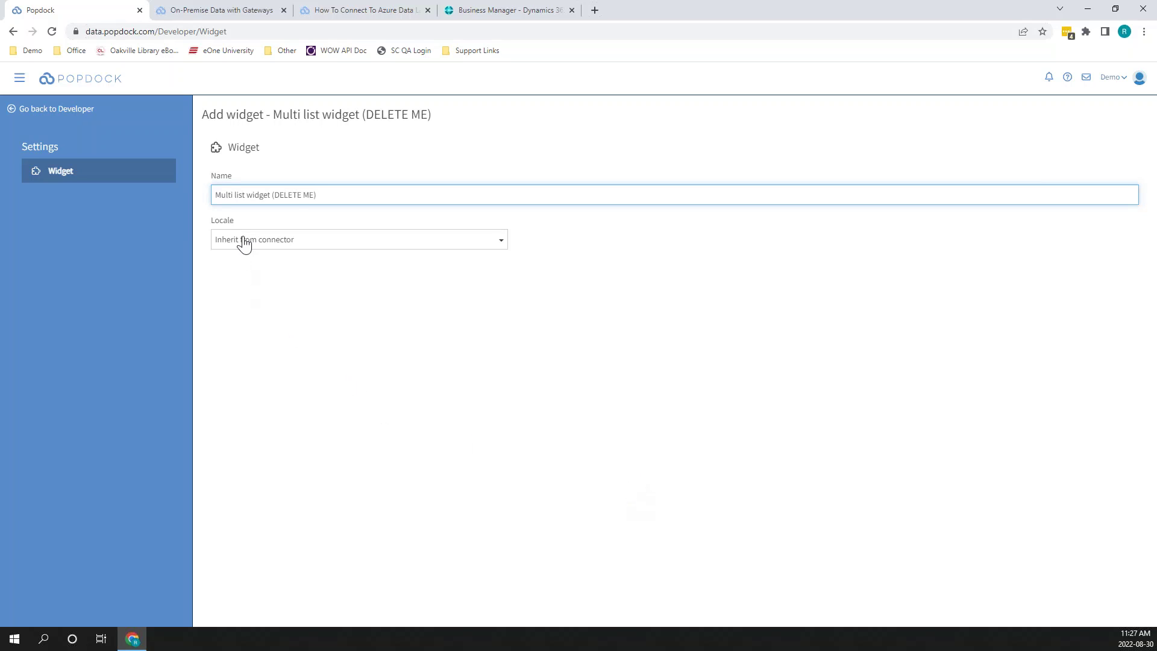
key(Tab)
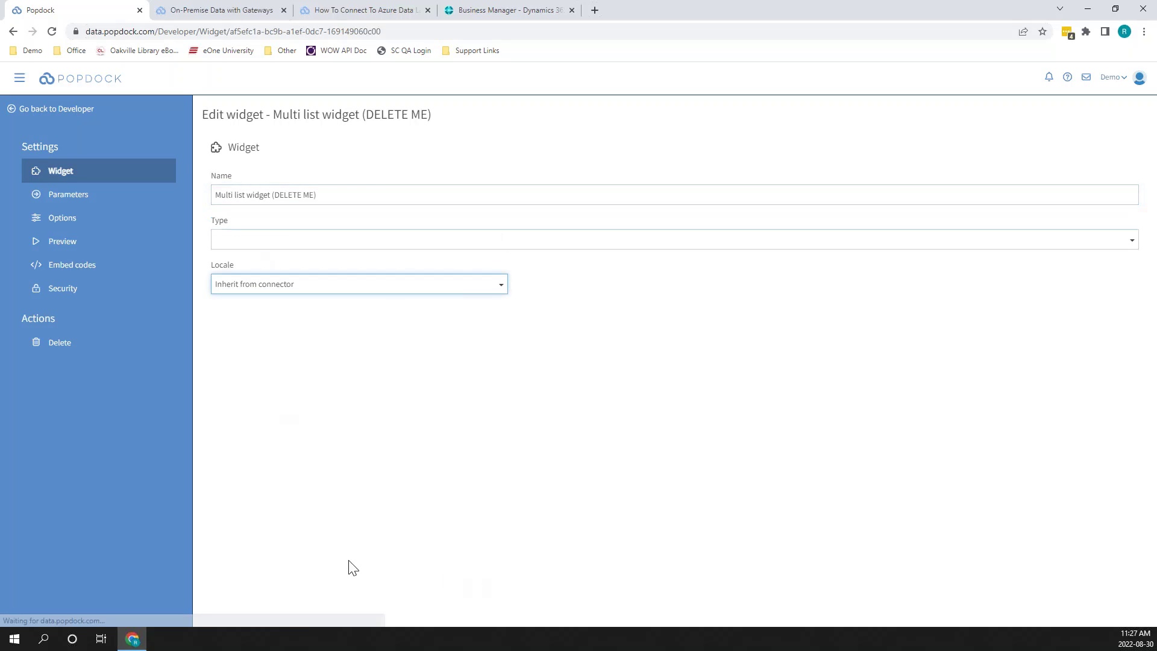
click(253, 241)
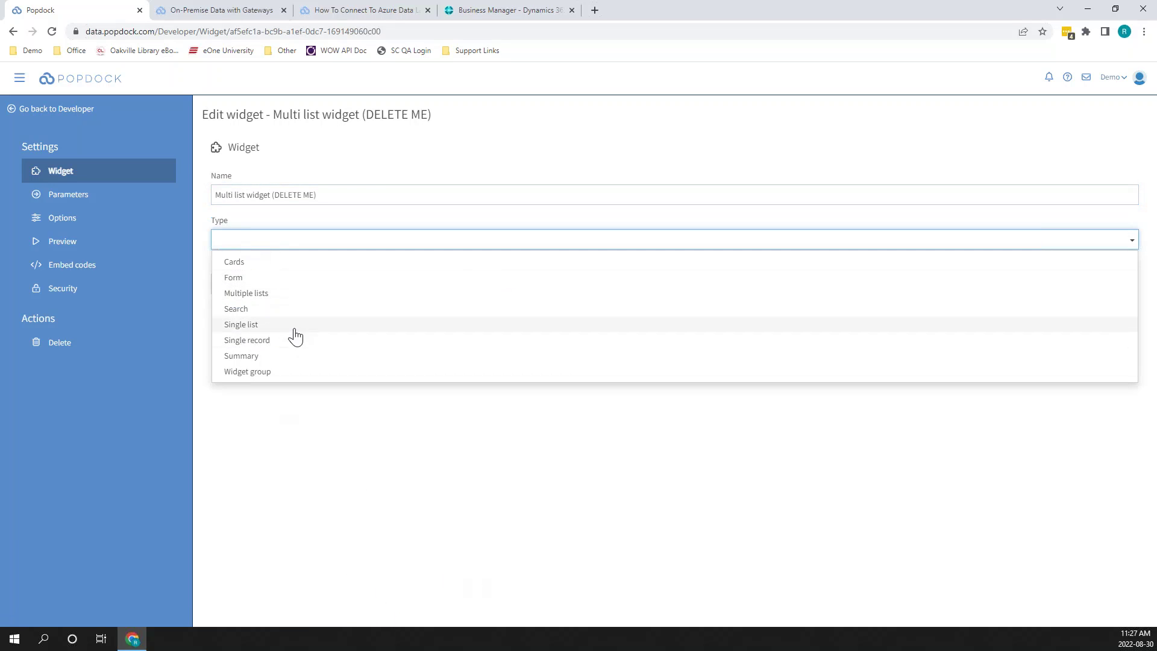
click(263, 297)
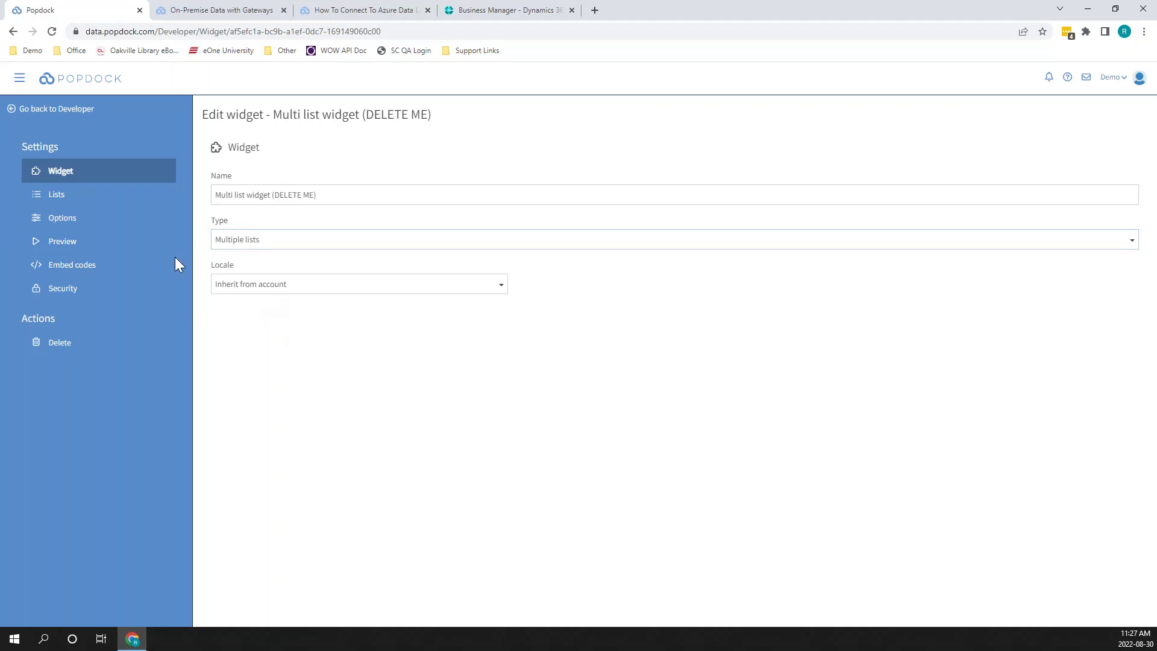
click(45, 200)
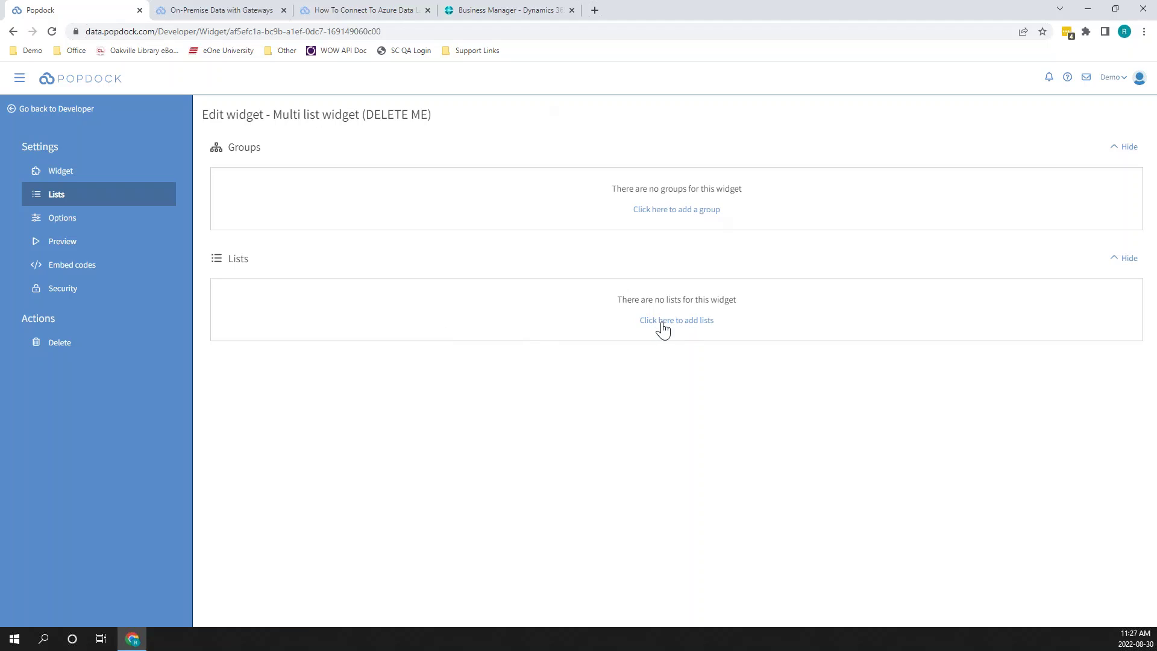
Open Popdock's Purchase transactions list in Business Central and place the Buy from vendor name column ahead of the vendor number
click(514, 11)
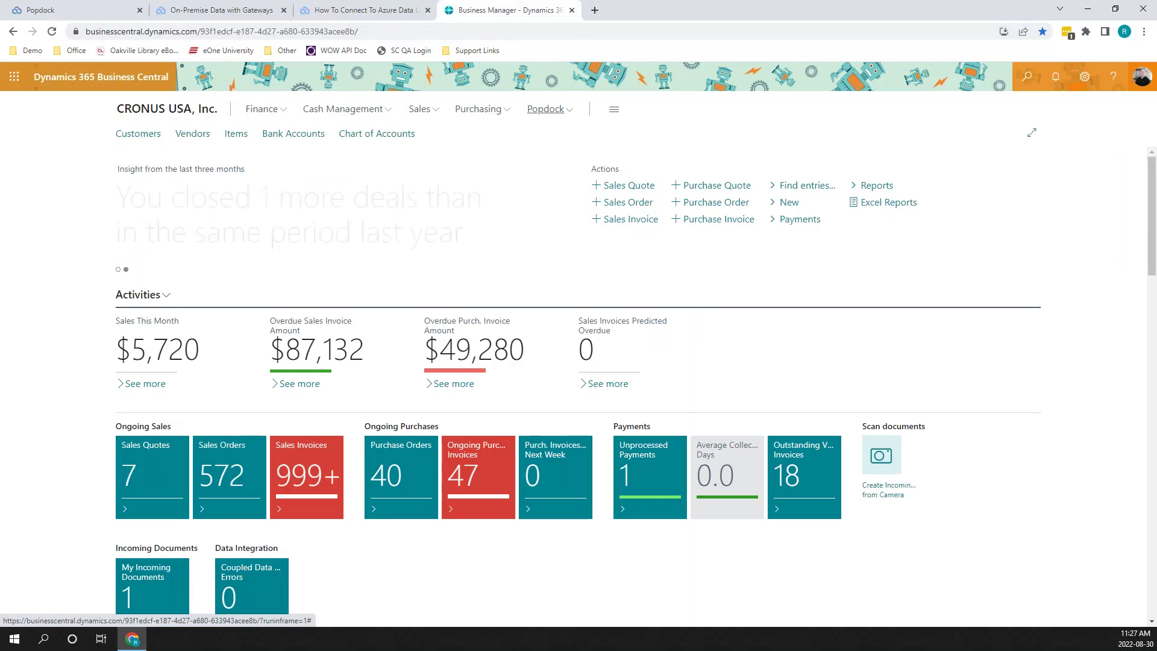
click(546, 108)
click(135, 138)
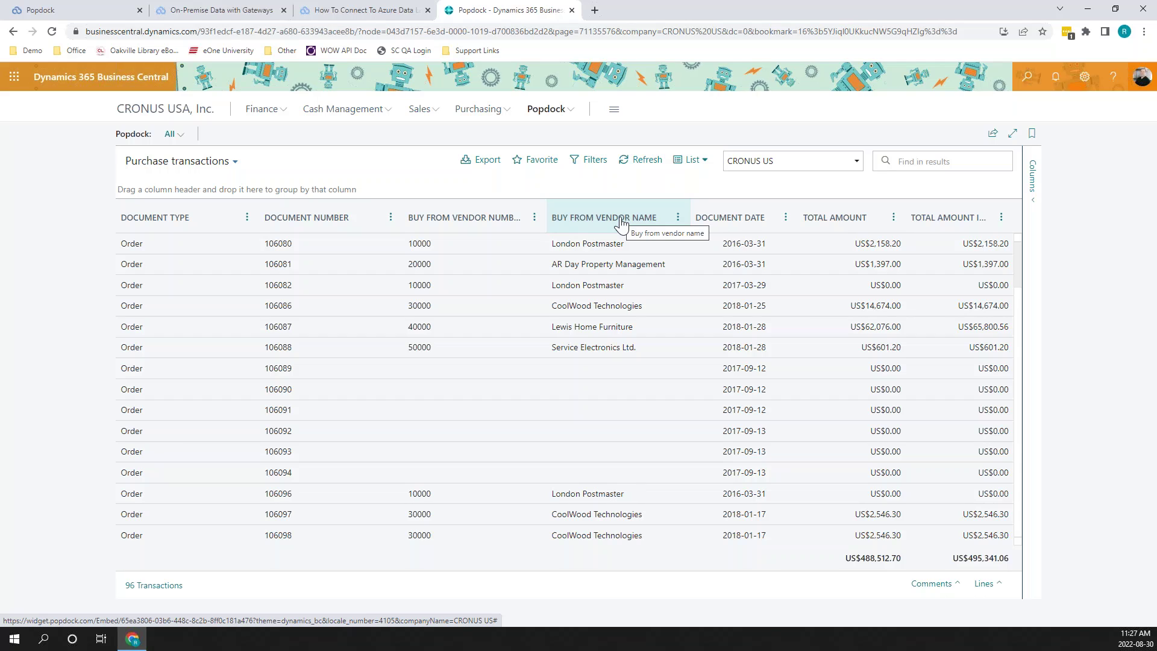
drag(621, 221, 478, 220)
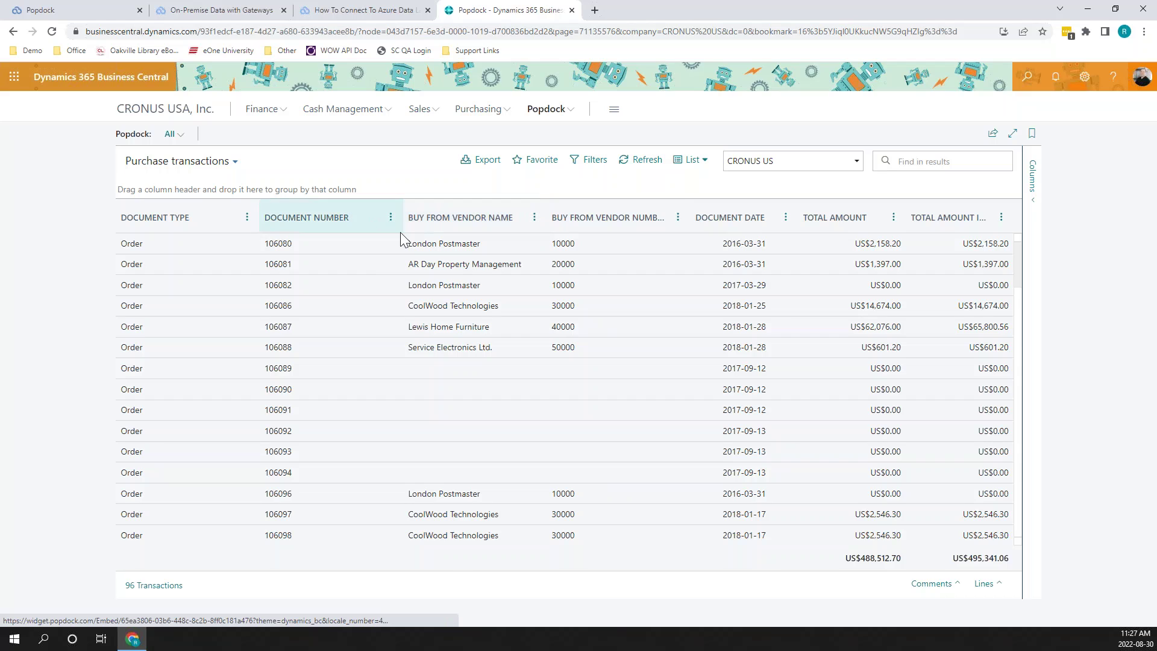
Try grouping the purchase transactions by Buy from vendor name, and remove the grouping
drag(446, 221, 220, 181)
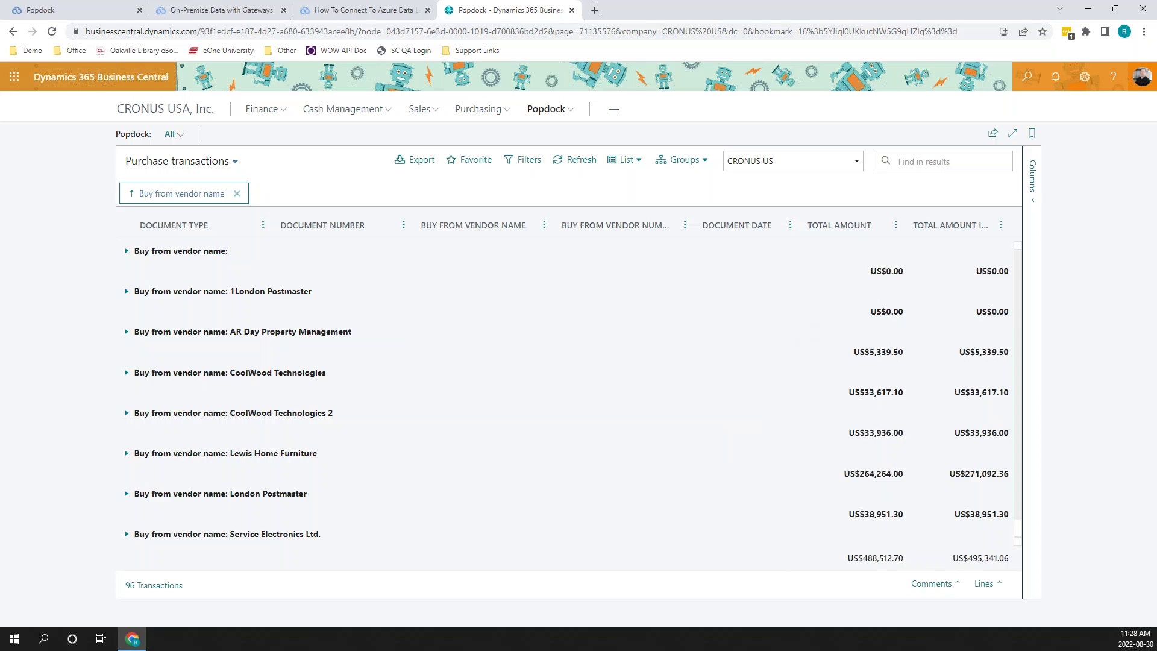
click(1033, 177)
click(1029, 157)
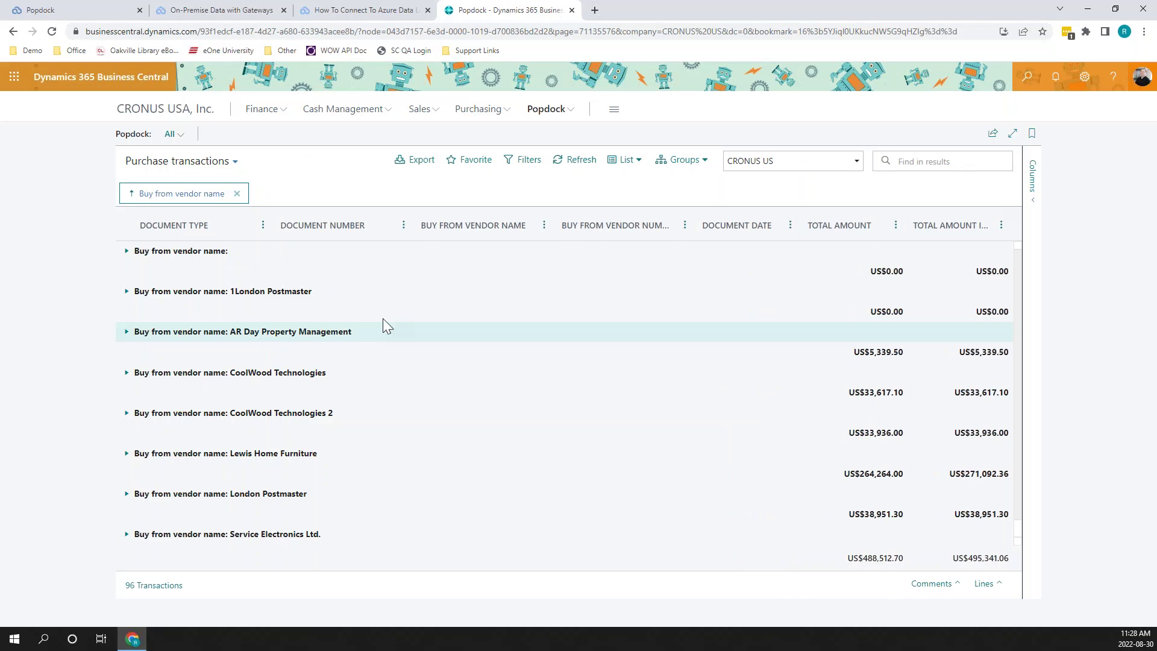
click(237, 194)
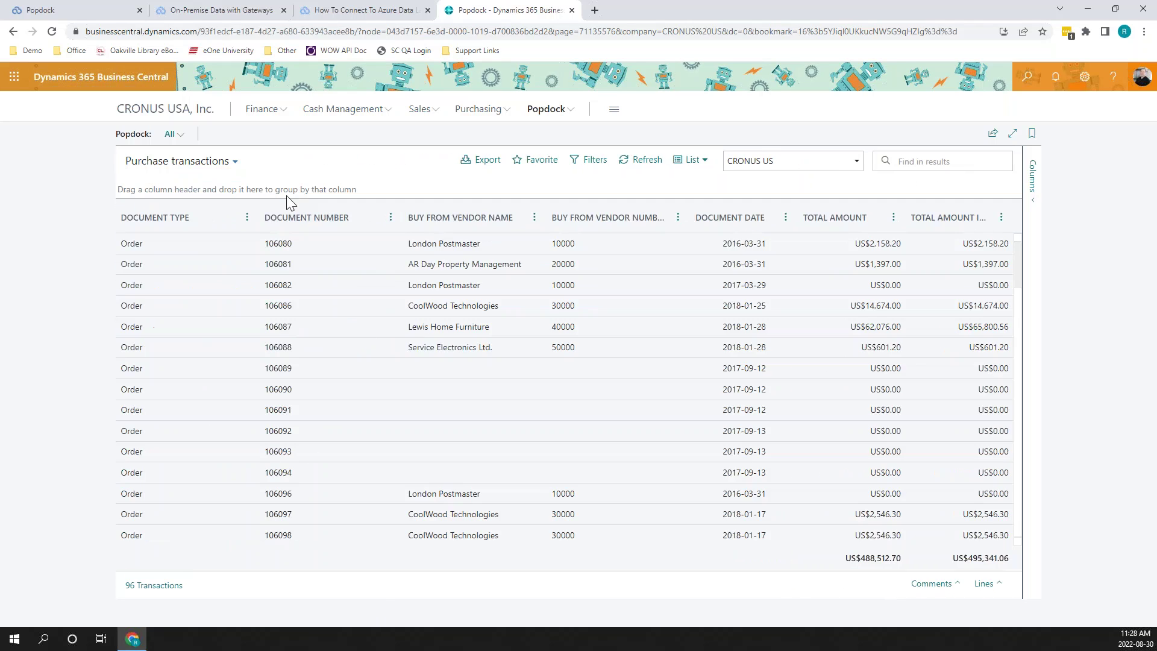
right_click(452, 243)
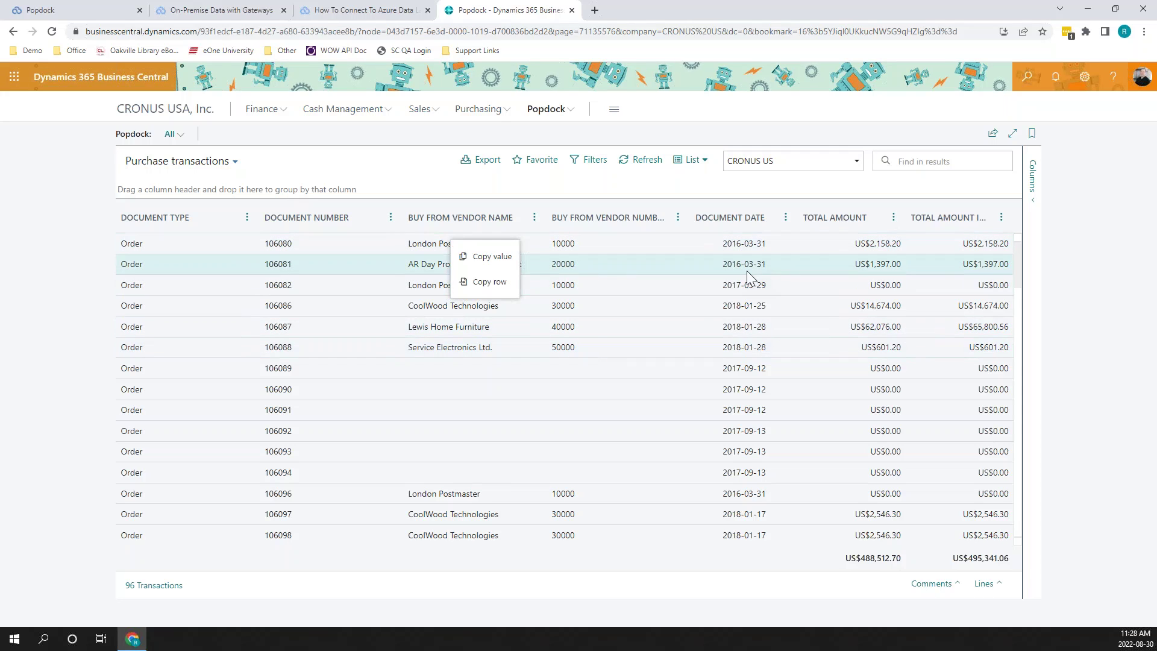
click(705, 246)
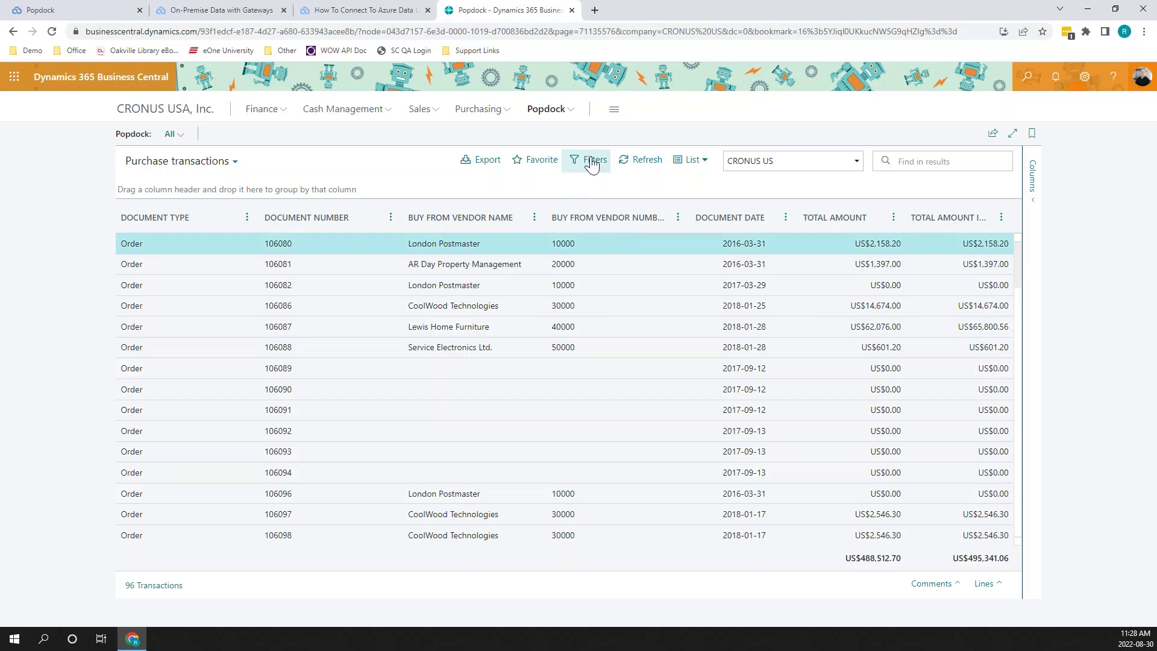
click(743, 164)
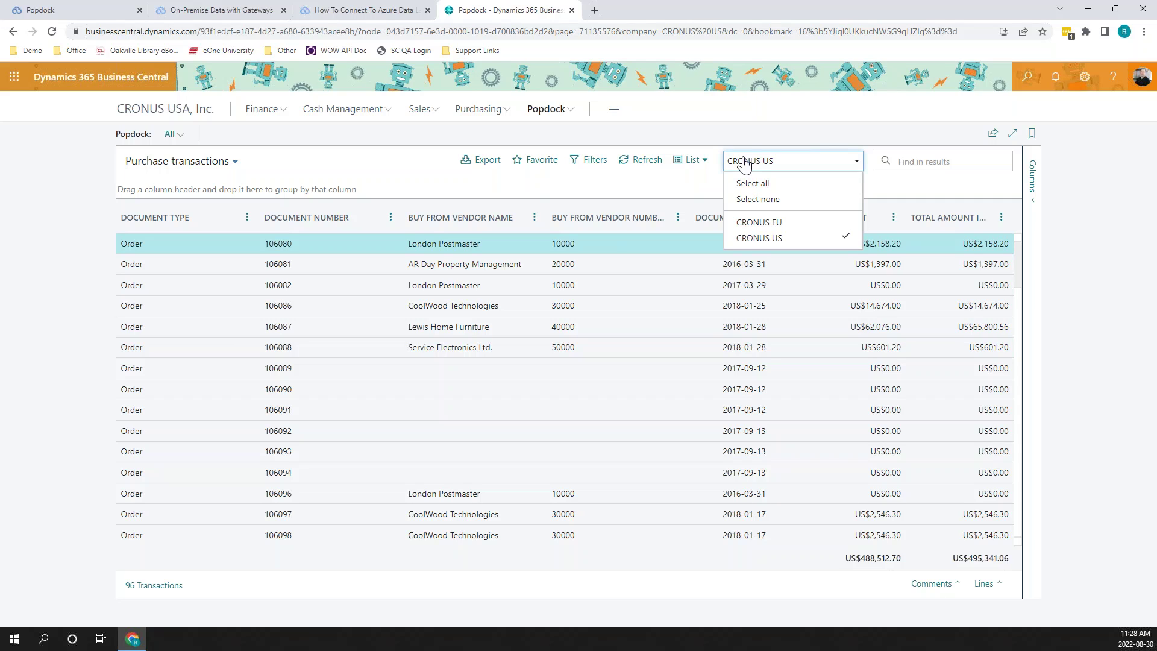
click(386, 187)
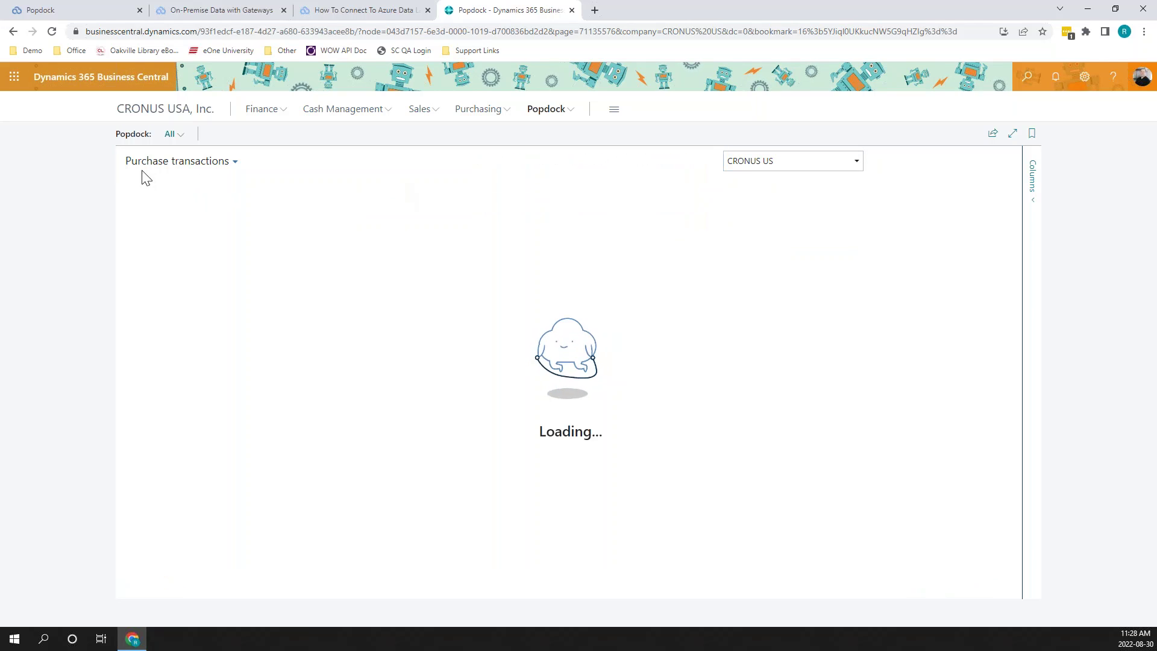
Switch from Purchase transactions to the Account transactions list in the Migration - GP group
click(172, 163)
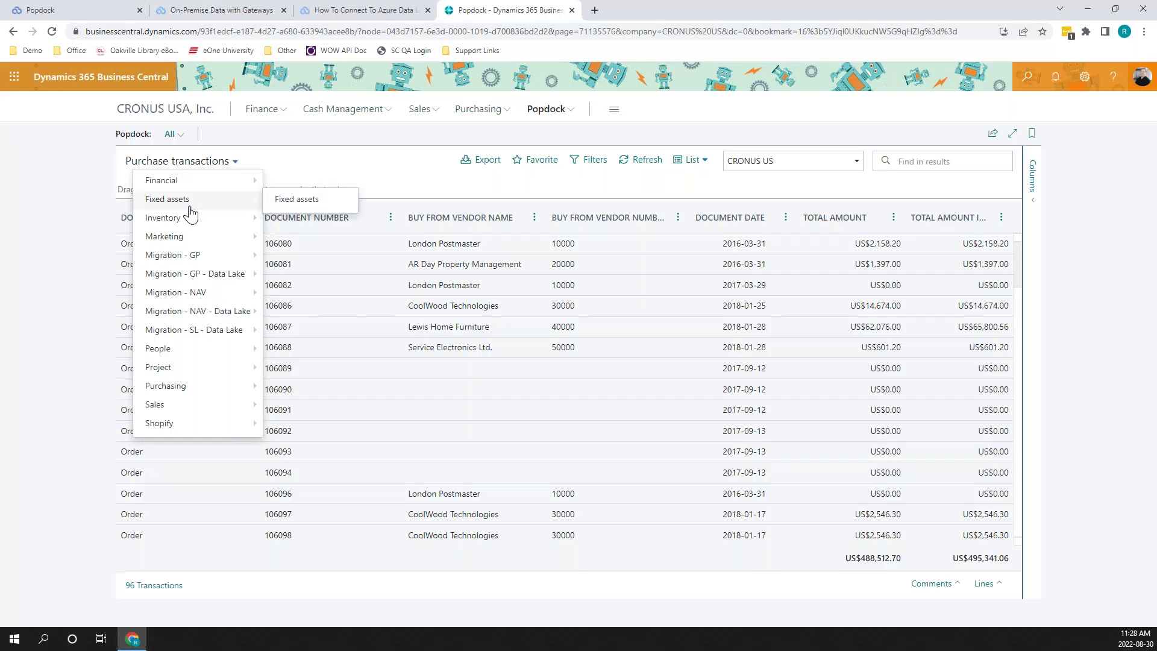
mouse_move(219, 225)
mouse_move(173, 263)
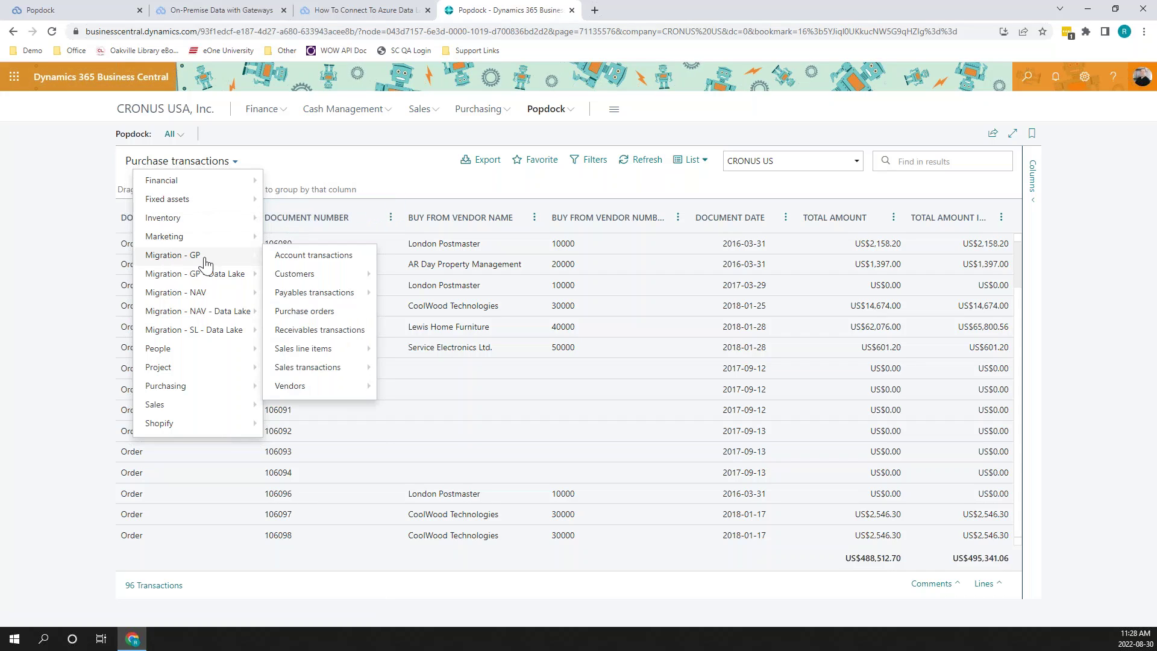
mouse_move(299, 276)
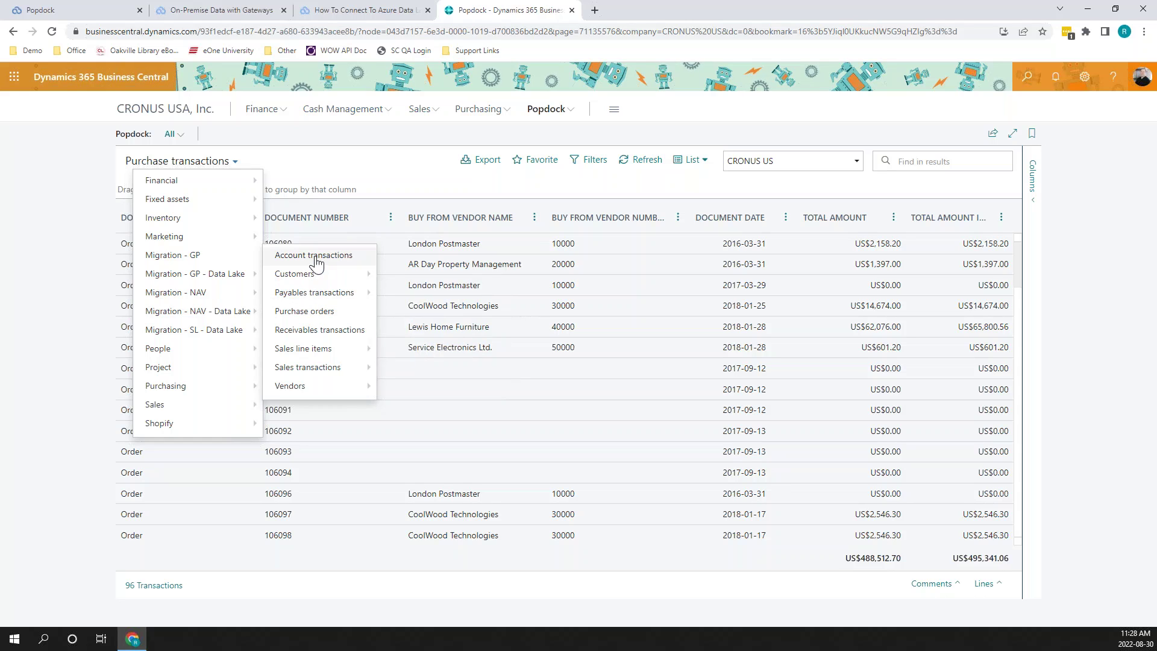
mouse_move(326, 354)
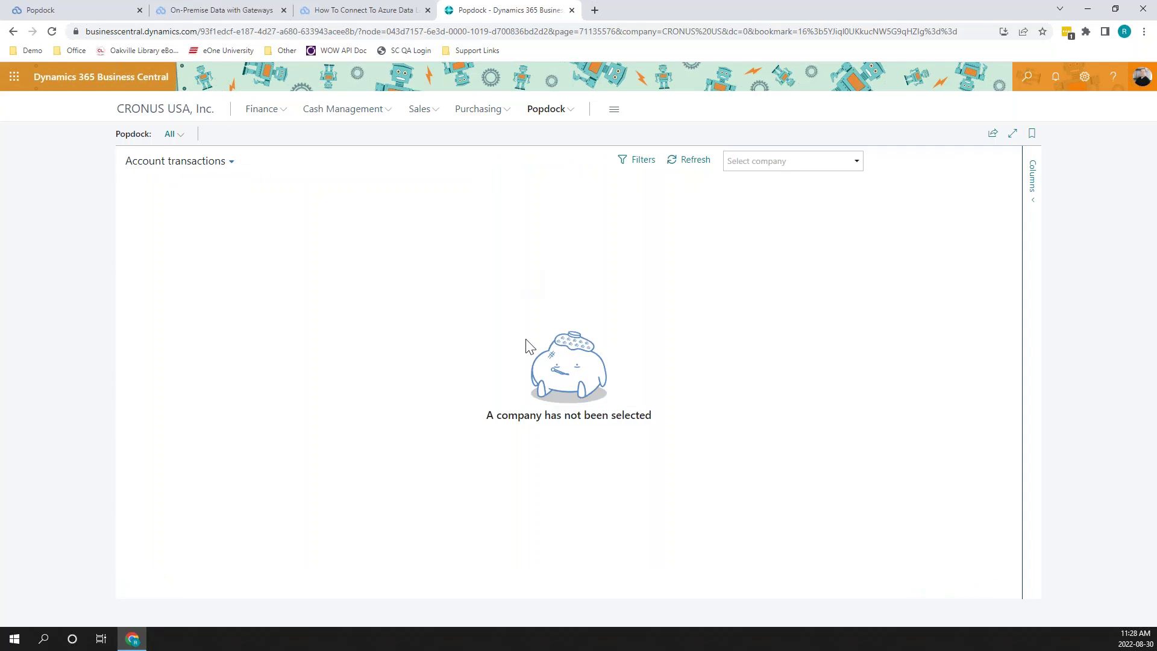
Load the GP account transactions for the company Fabrikam, Inc
click(783, 161)
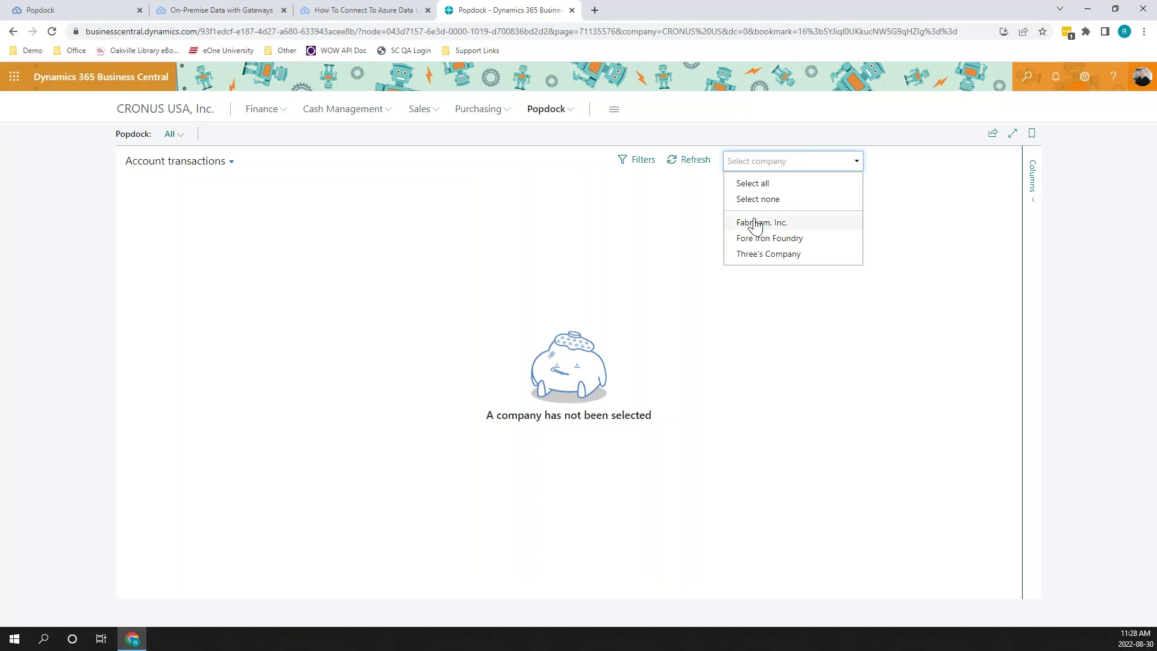
click(755, 227)
click(746, 380)
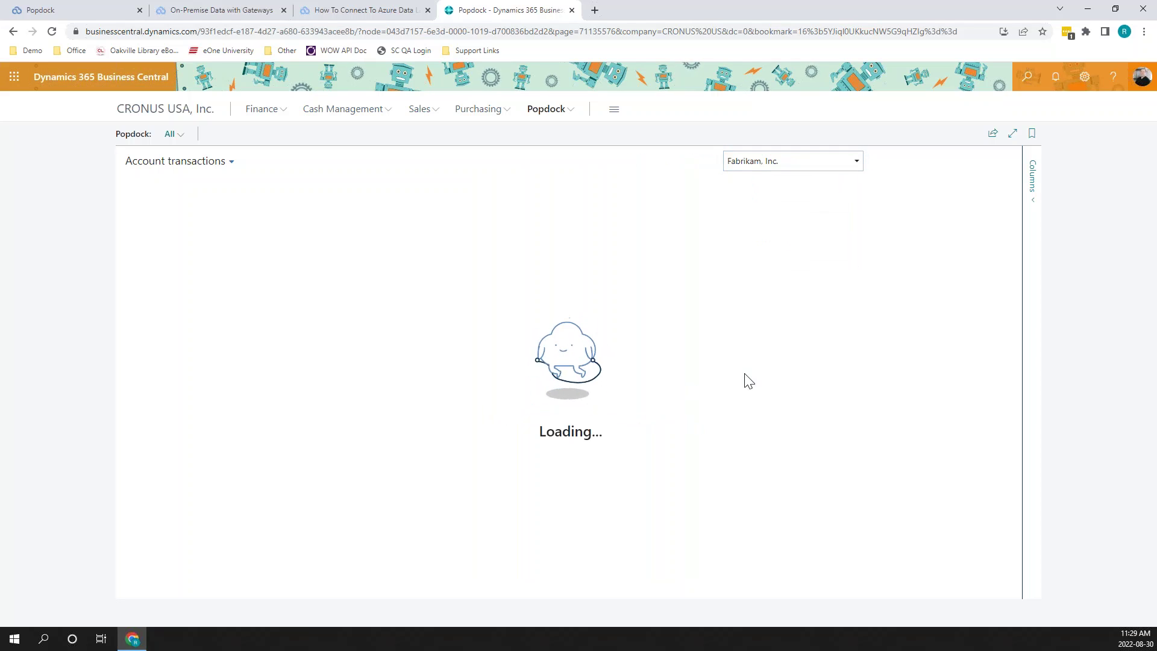